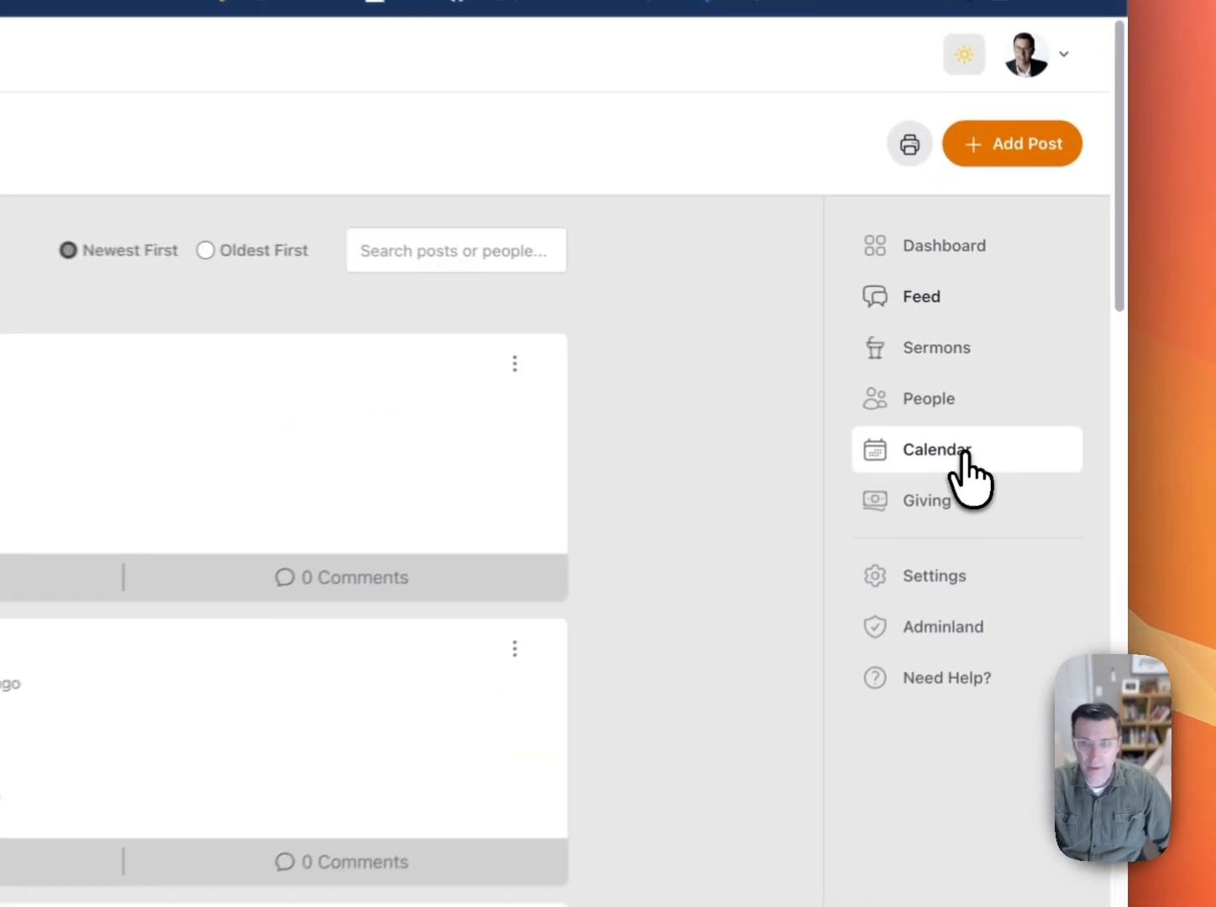
Open the attendance service types in the calendar area and look through the list of recurring services.
{"action": "left_click", "coordinate": [958, 453]}
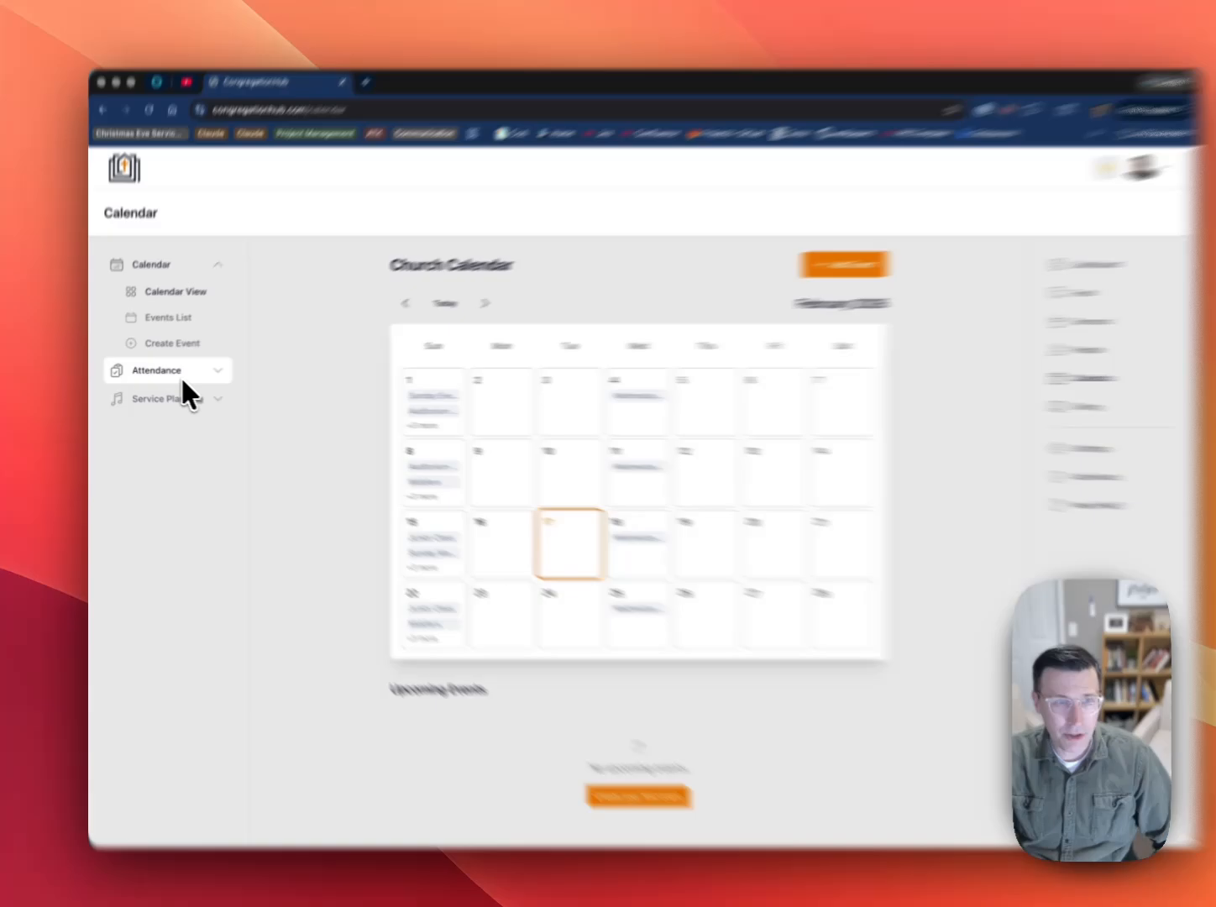
{"action": "left_click", "coordinate": [177, 379]}
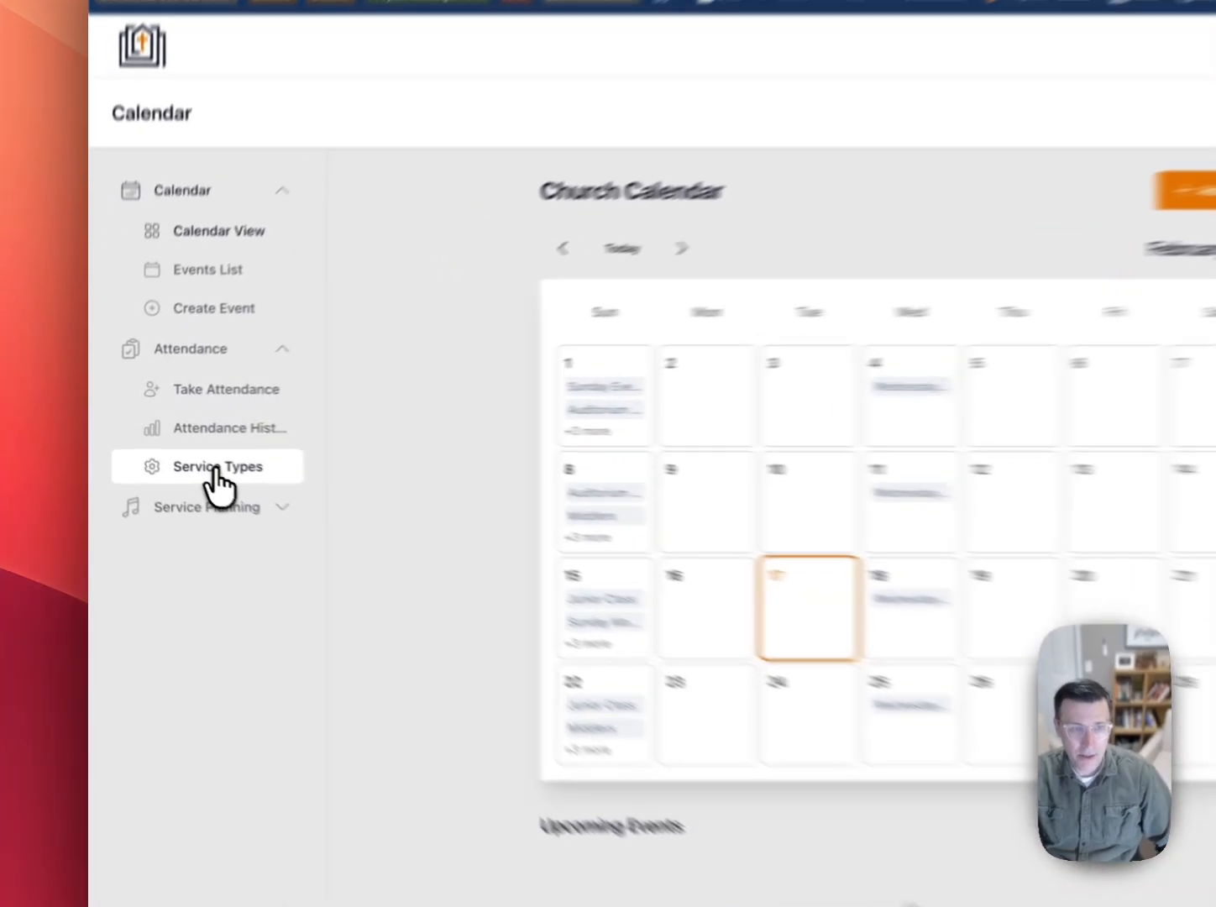
{"action": "left_click", "coordinate": [170, 450]}
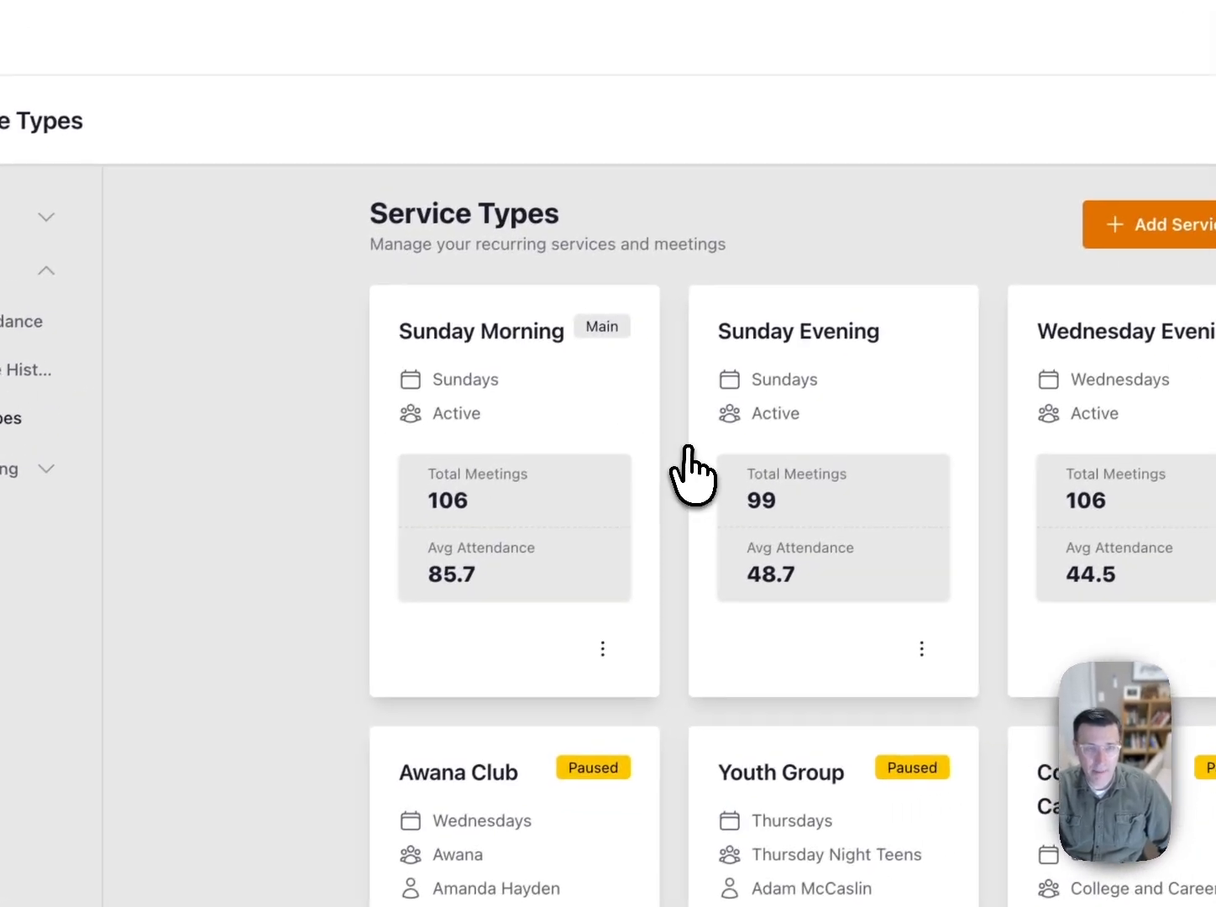
{"action": "scroll", "coordinate": [689, 450], "scroll_direction": "down", "scroll_amount": 6}
{"action": "scroll", "coordinate": [689, 450], "scroll_direction": "up", "scroll_amount": 6}
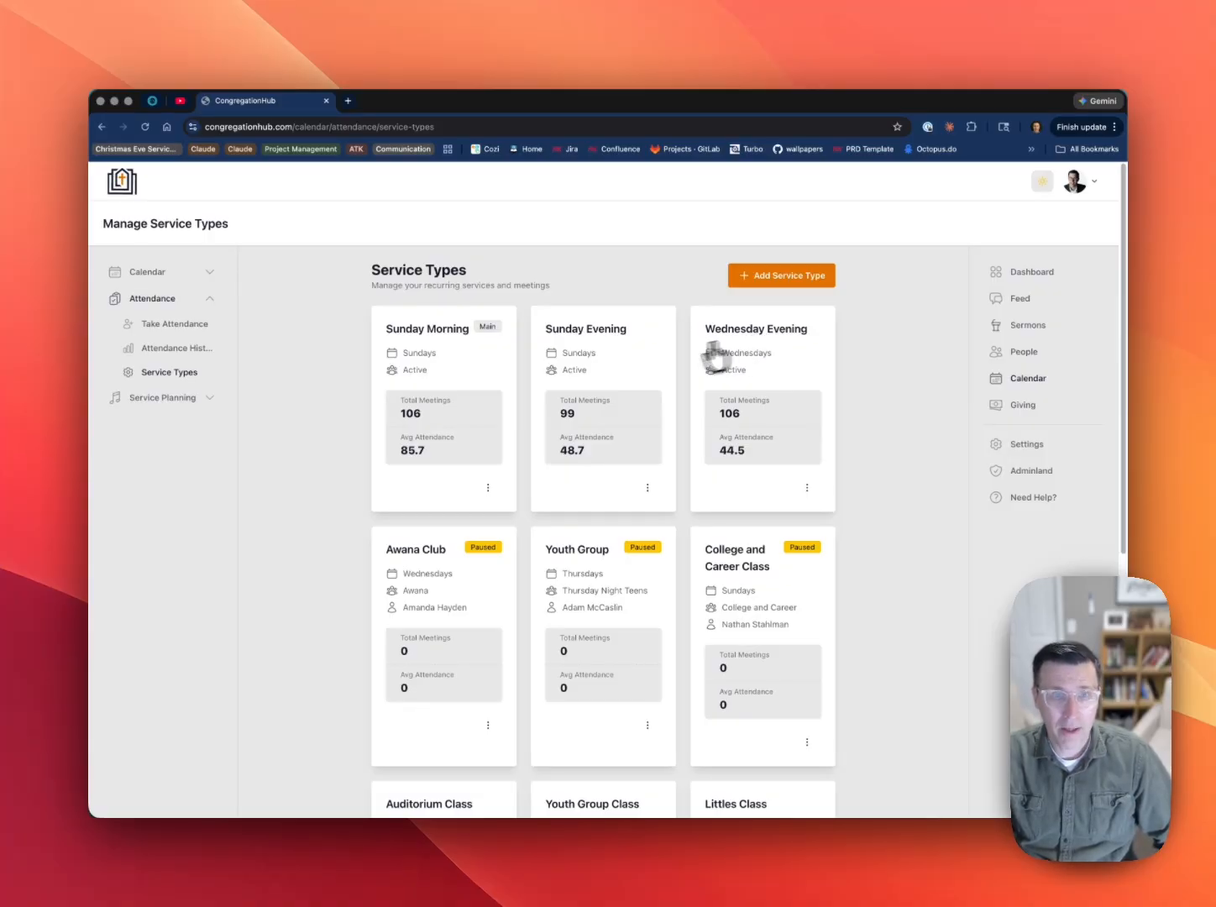
Review the edit settings of the Sunday Morning service type, leaving them without saving.
{"action": "left_click", "coordinate": [488, 489]}
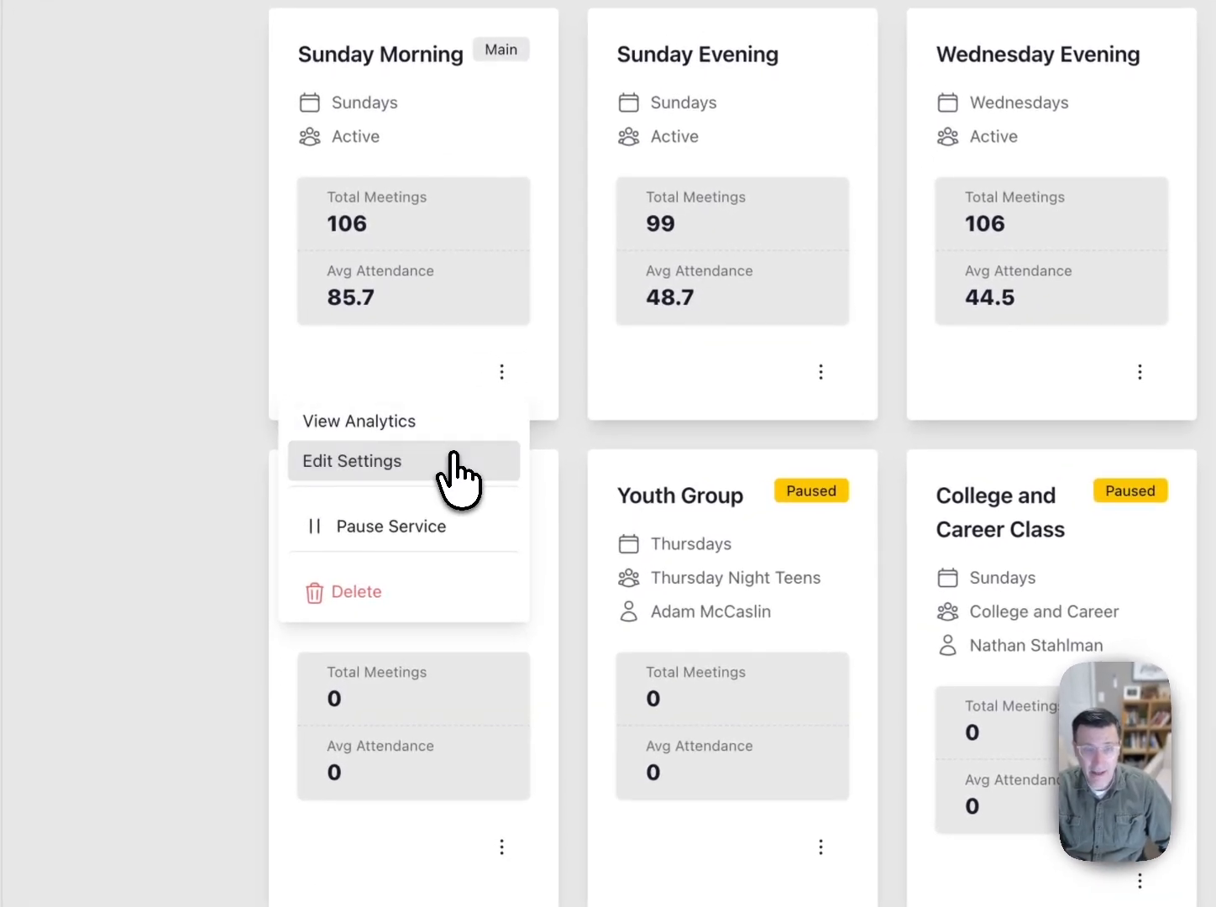
{"action": "left_click", "coordinate": [460, 481]}
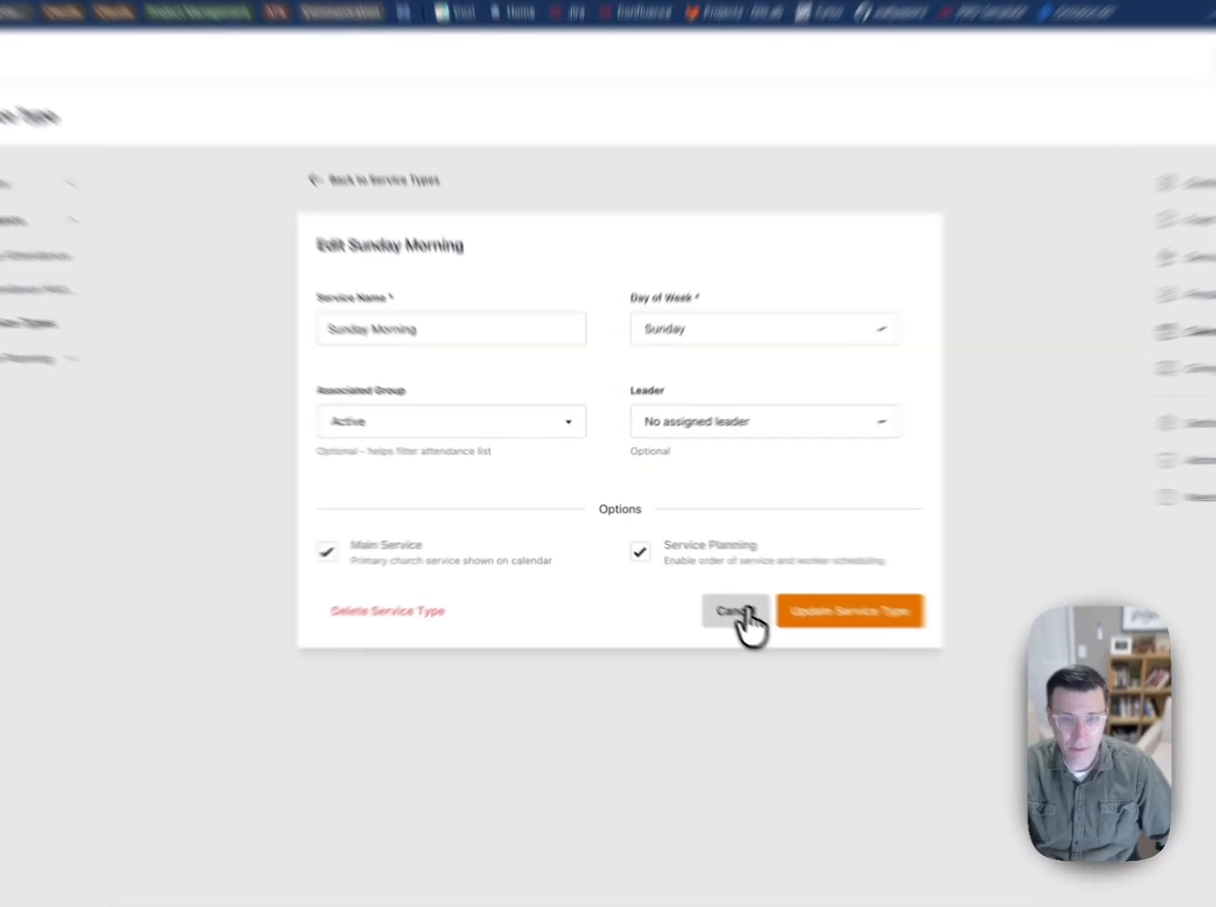
{"action": "left_click", "coordinate": [686, 579]}
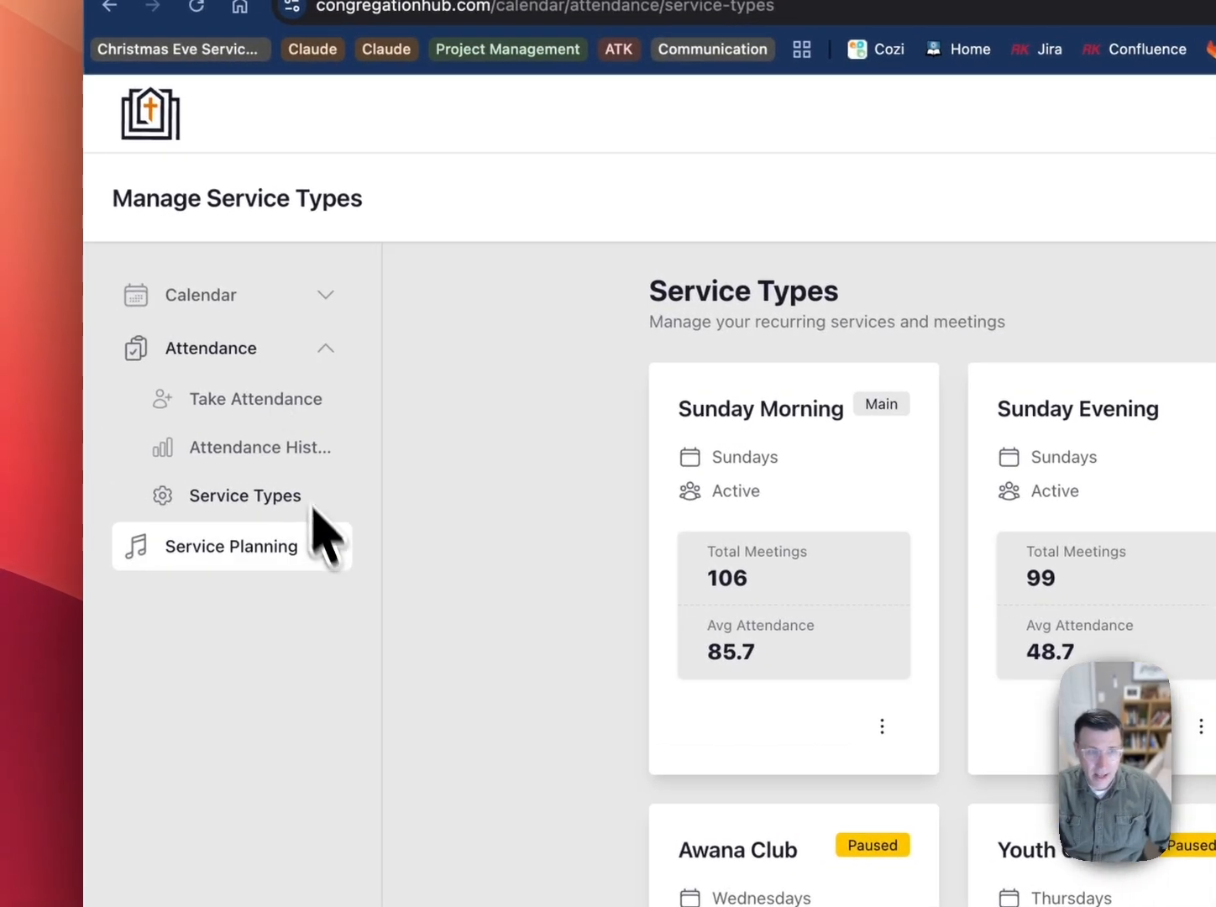
Review the available hymn books and the existing worker types under service planning.
{"action": "left_click", "coordinate": [322, 550]}
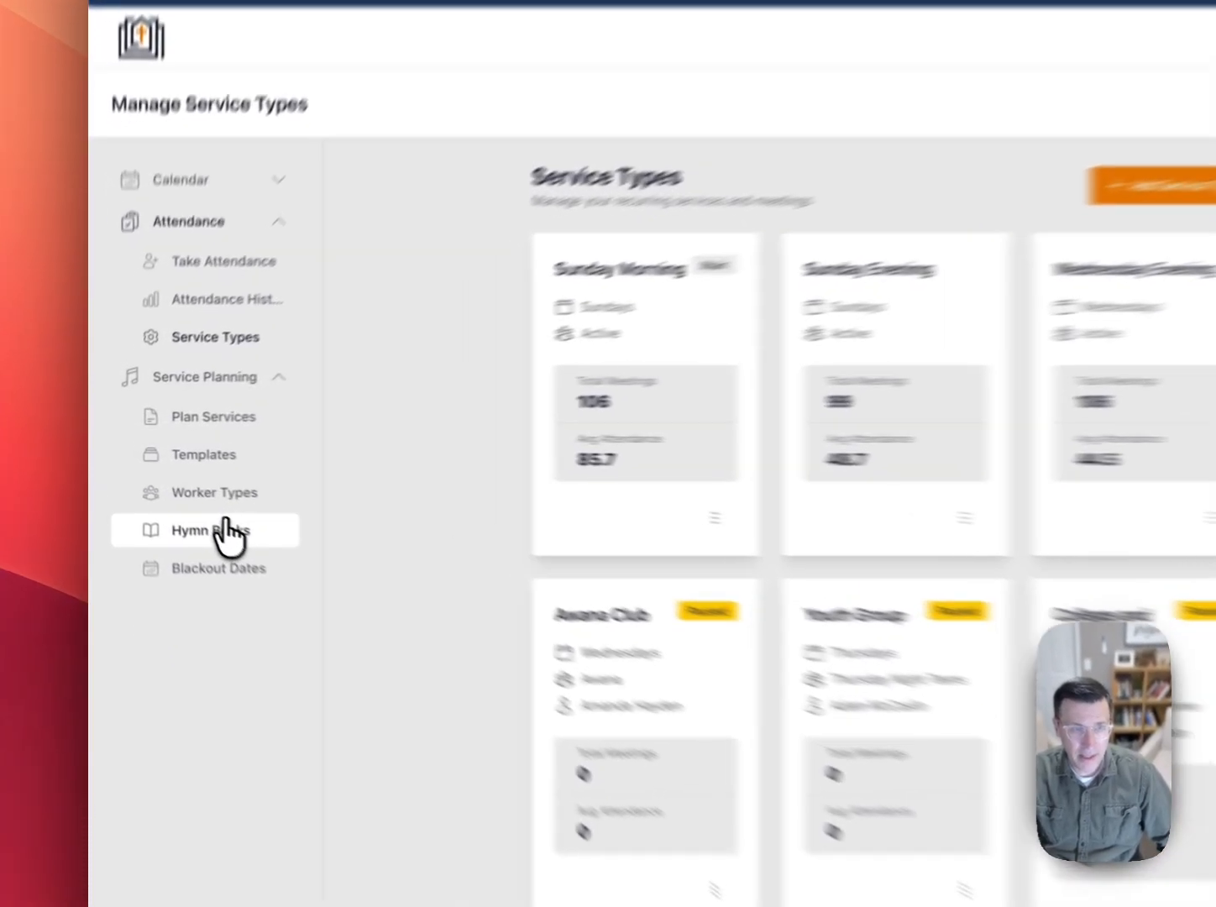
{"action": "left_click", "coordinate": [225, 524]}
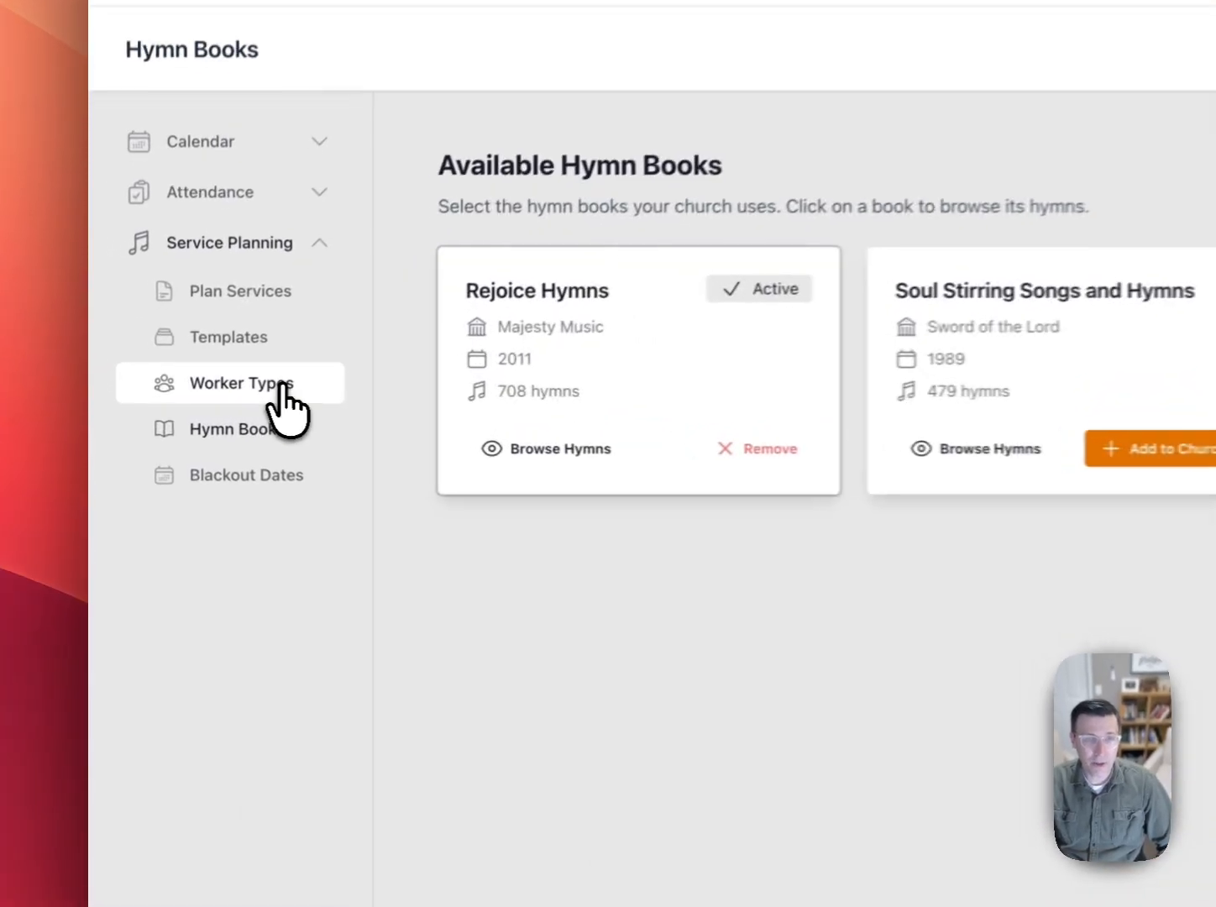
{"action": "left_click", "coordinate": [190, 399]}
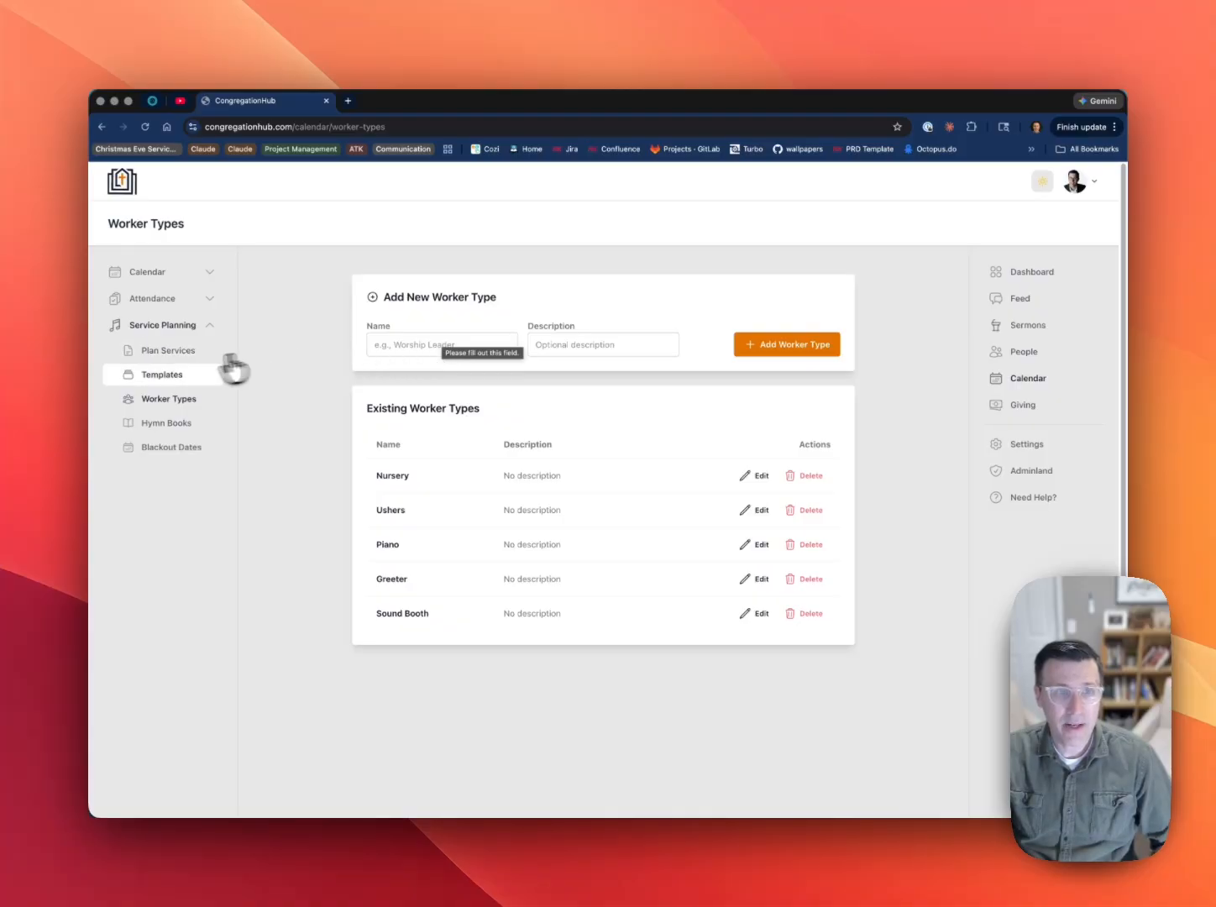
Start a new service template named "Sunday Morning" with service type Sunday Morning and description "Typical Sunday Morning".
{"action": "left_click", "coordinate": [169, 385]}
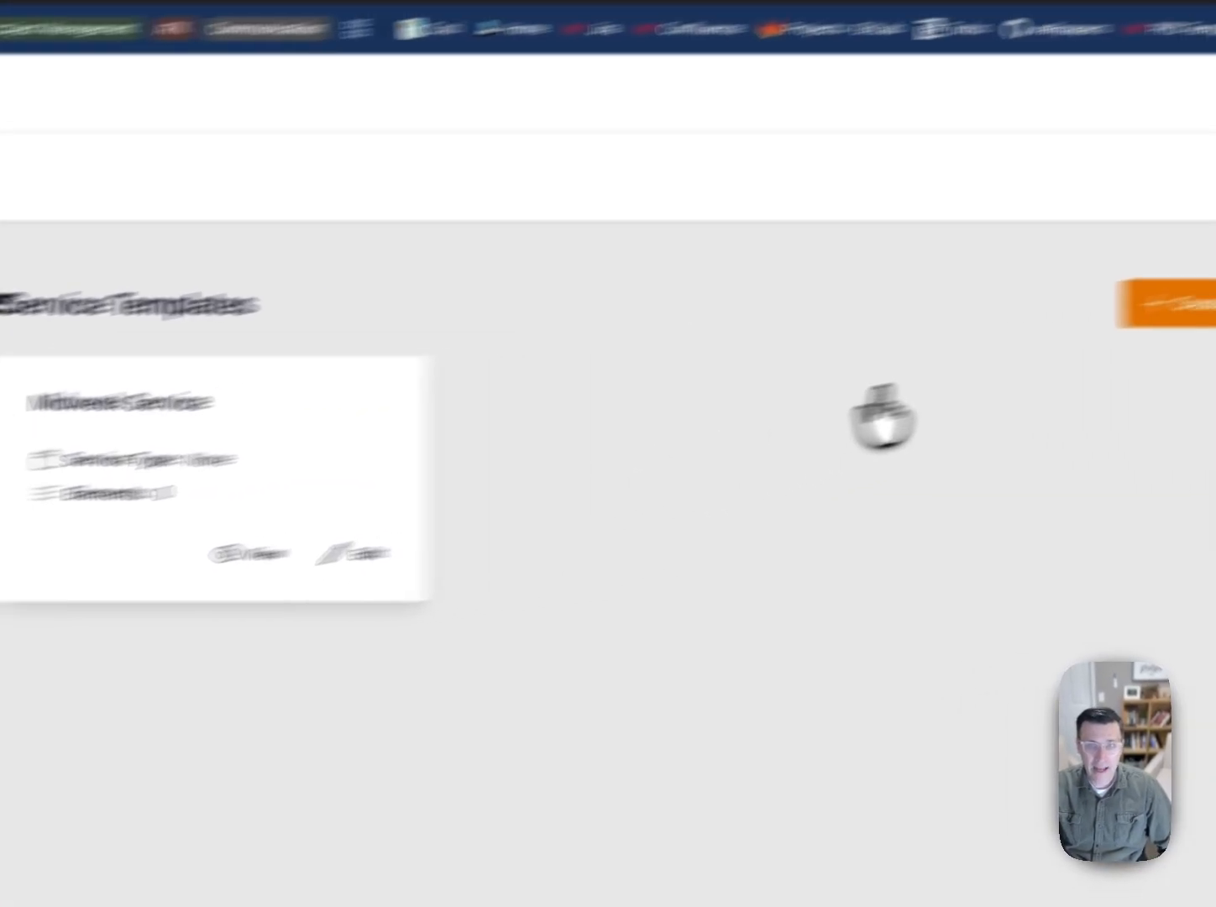
{"action": "left_click", "coordinate": [866, 378]}
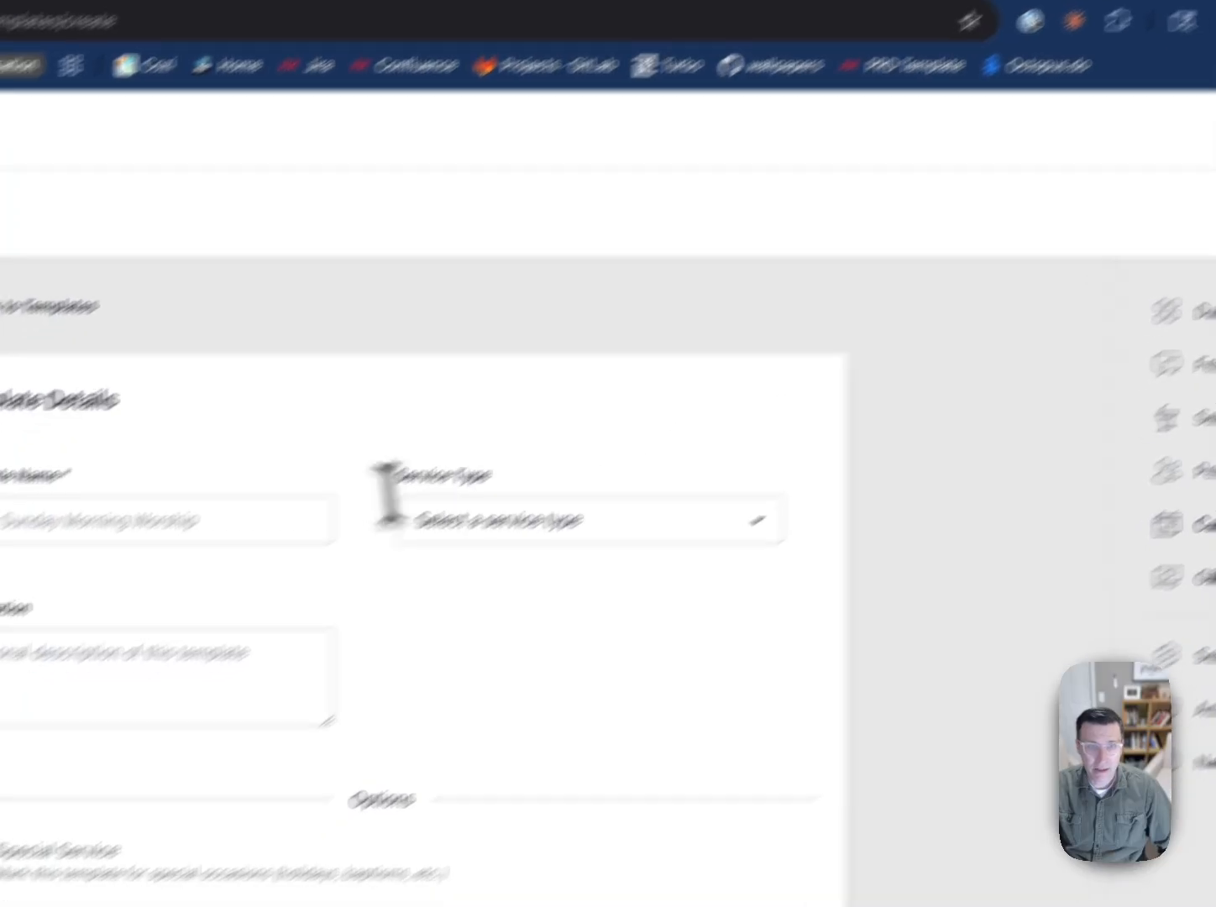
{"action": "left_click", "coordinate": [220, 547]}
{"action": "type", "text": "Sunday Morning"}
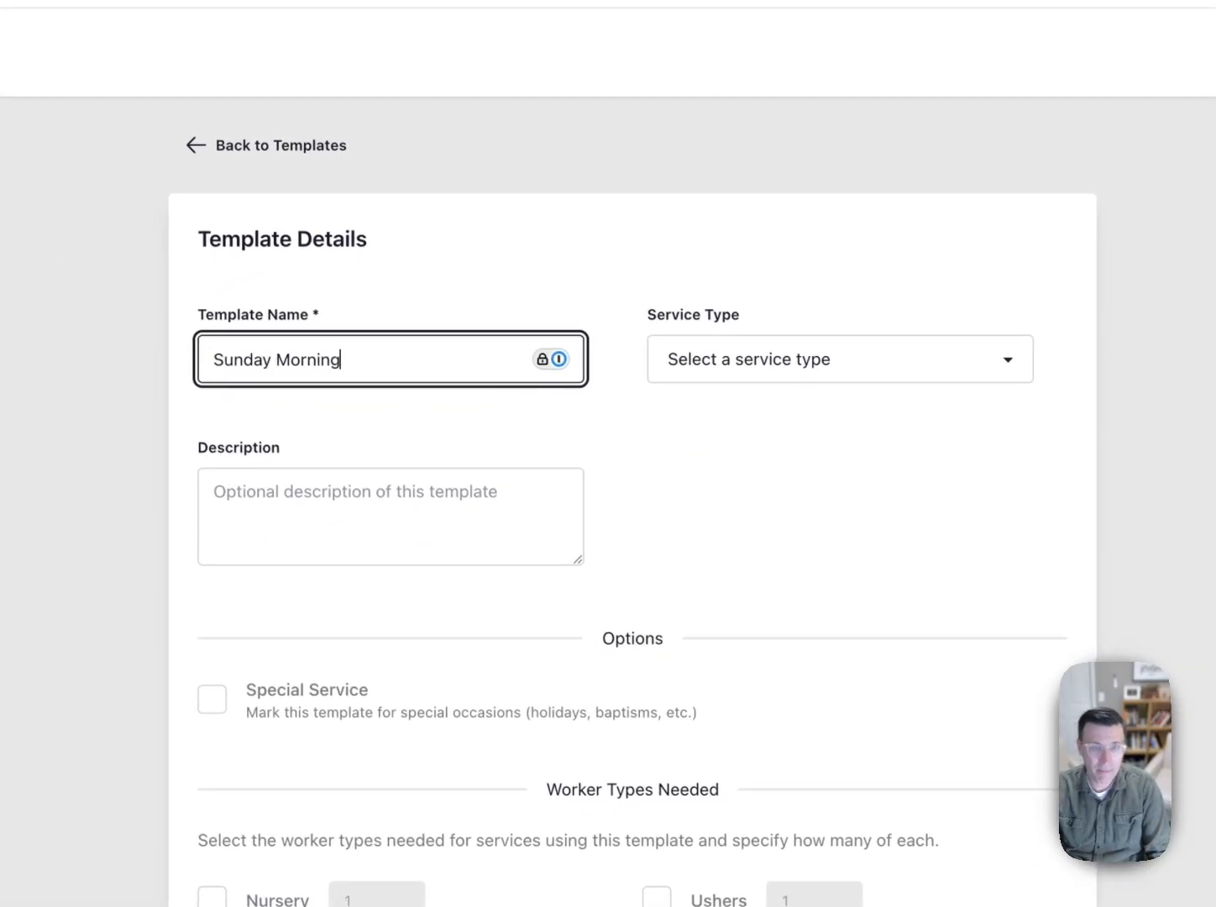
{"action": "left_click", "coordinate": [793, 376]}
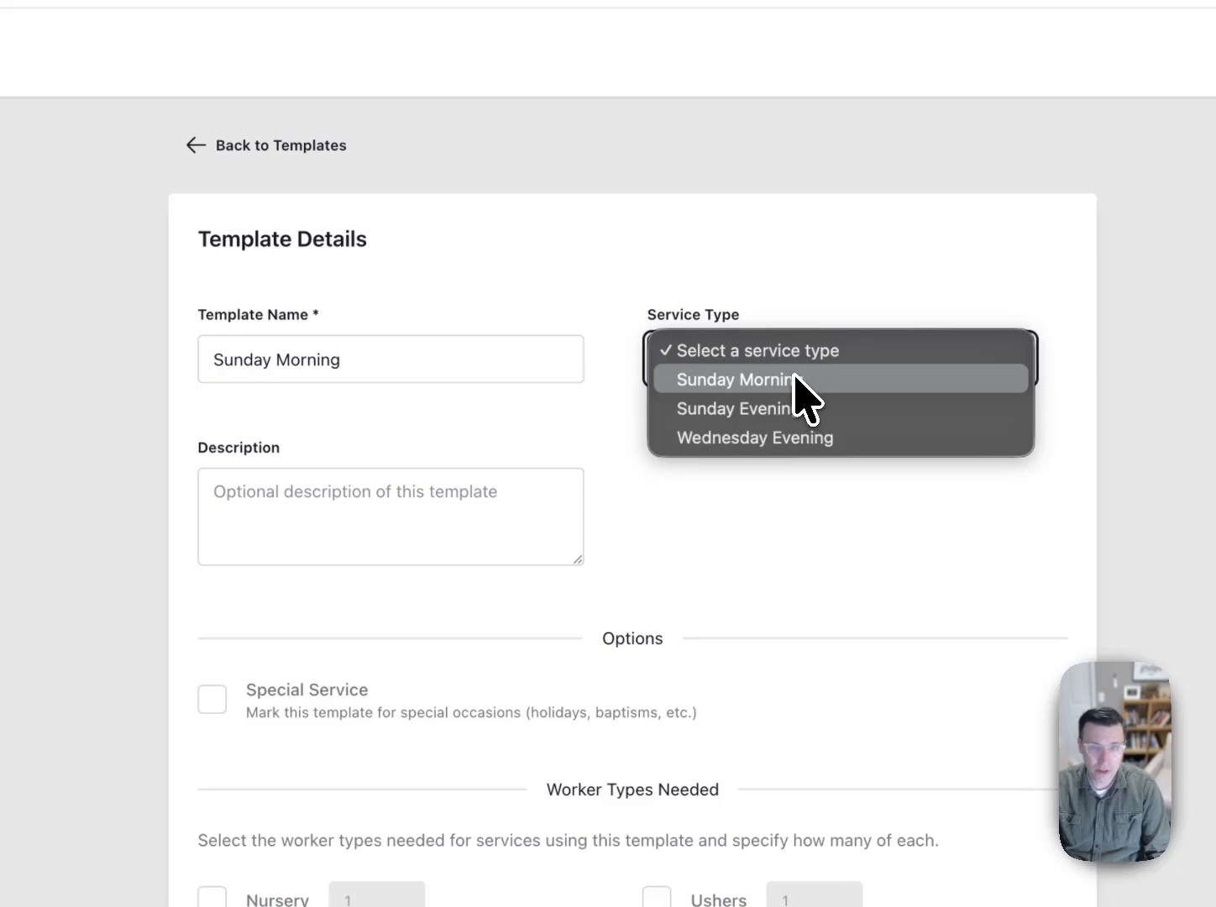
{"action": "left_click", "coordinate": [795, 381]}
{"action": "left_click", "coordinate": [421, 525]}
{"action": "type", "text": "T"}
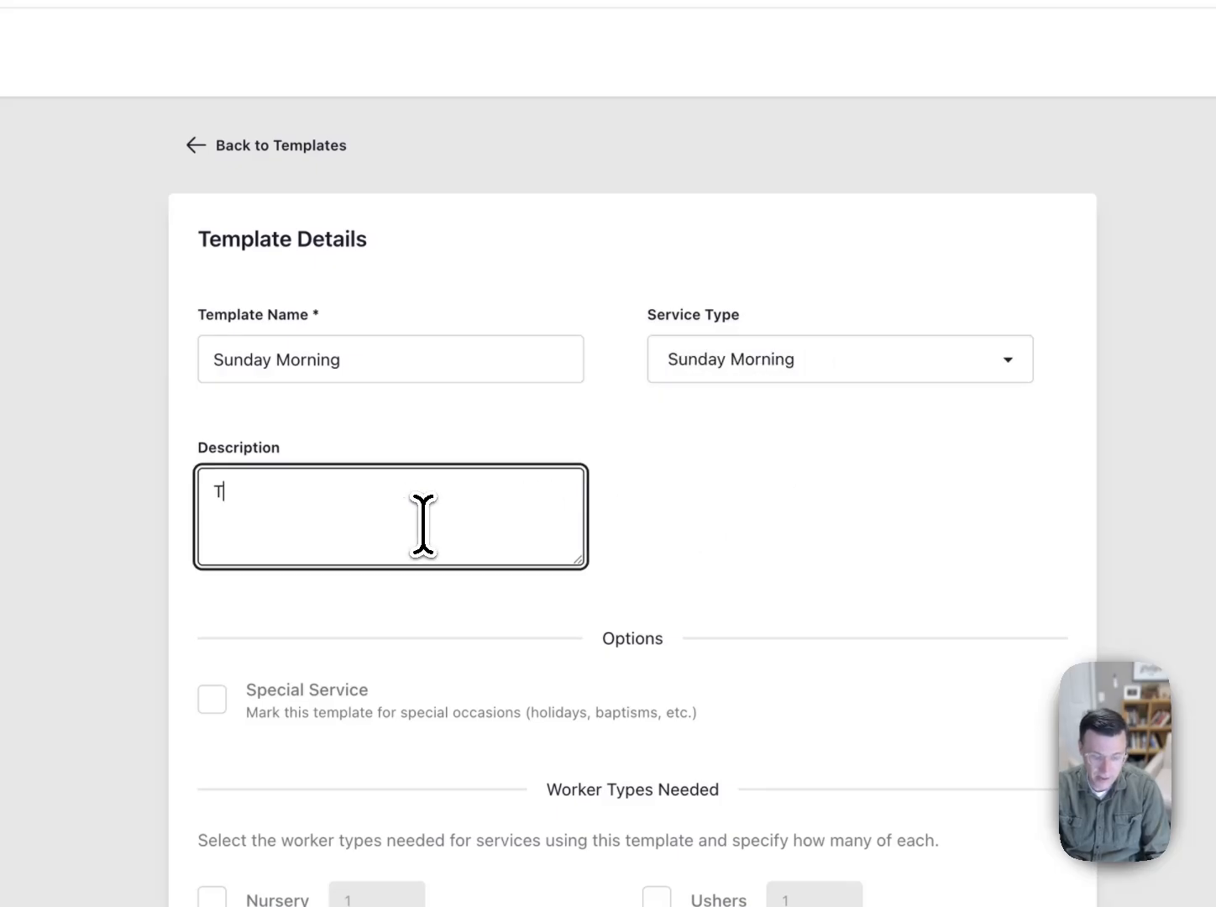
{"action": "type", "text": "ypical Sunday Morning"}
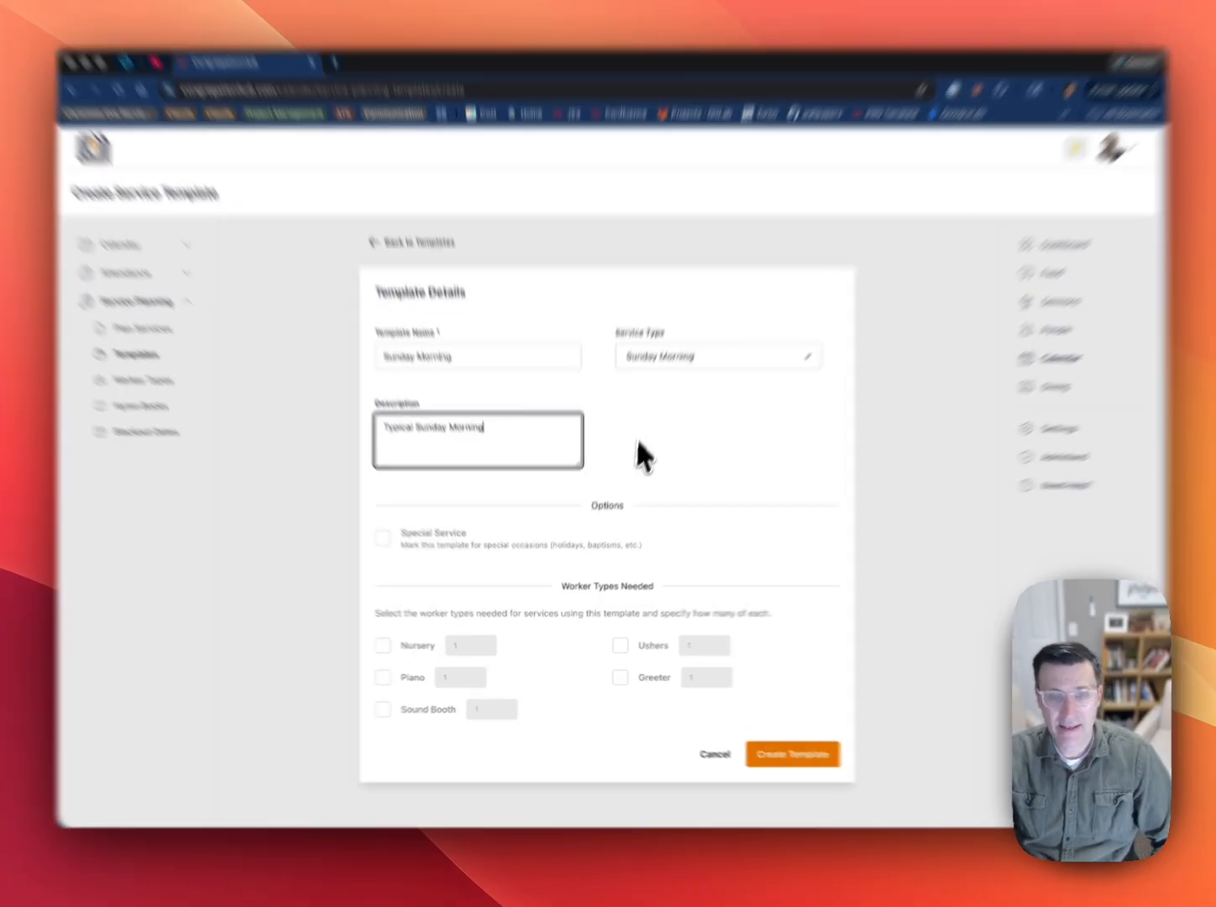
{"action": "left_click", "coordinate": [640, 462]}
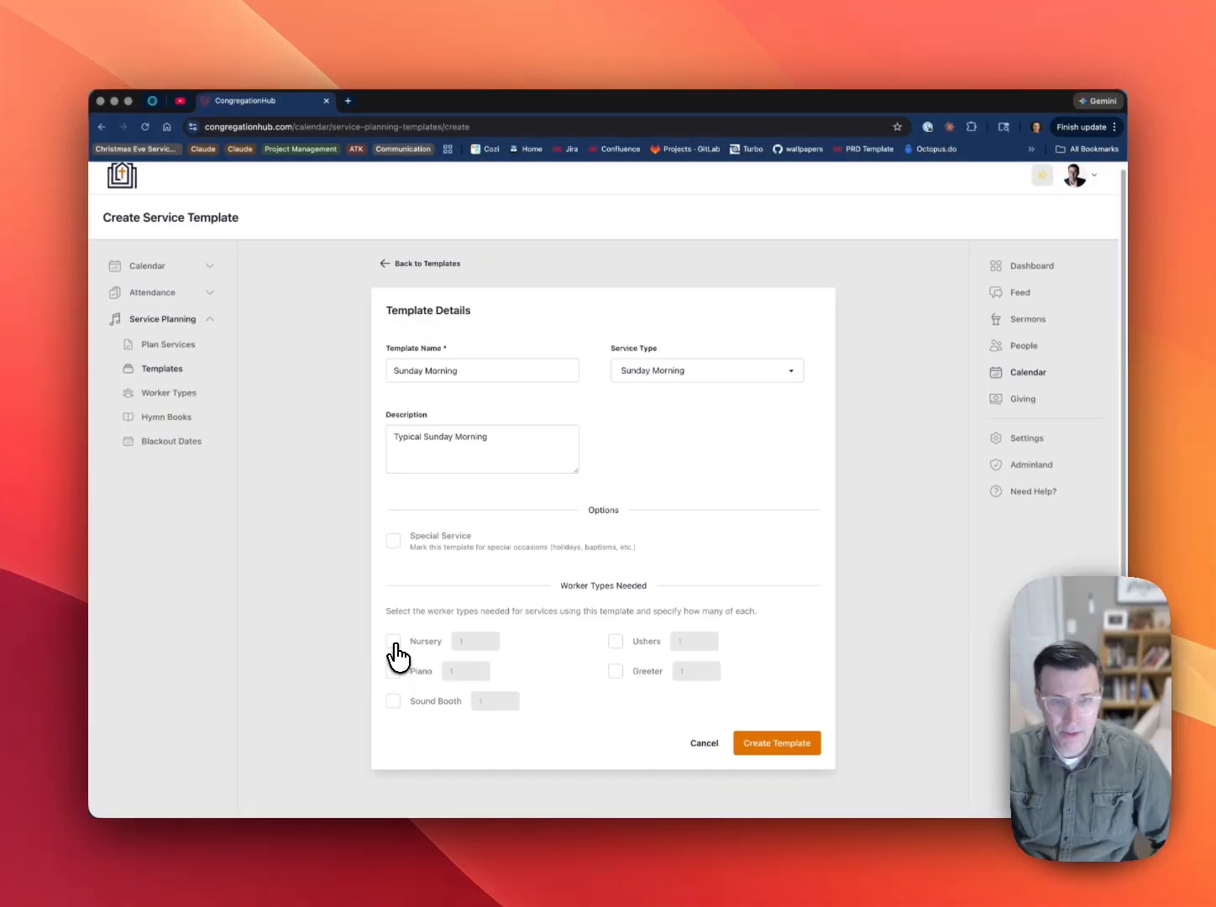
Require 2 Nursery, 1 Piano, 2 Sound Booth, 2 Ushers and 1 Greeter workers, and create the template.
{"action": "left_click", "coordinate": [393, 641]}
{"action": "left_click", "coordinate": [457, 644]}
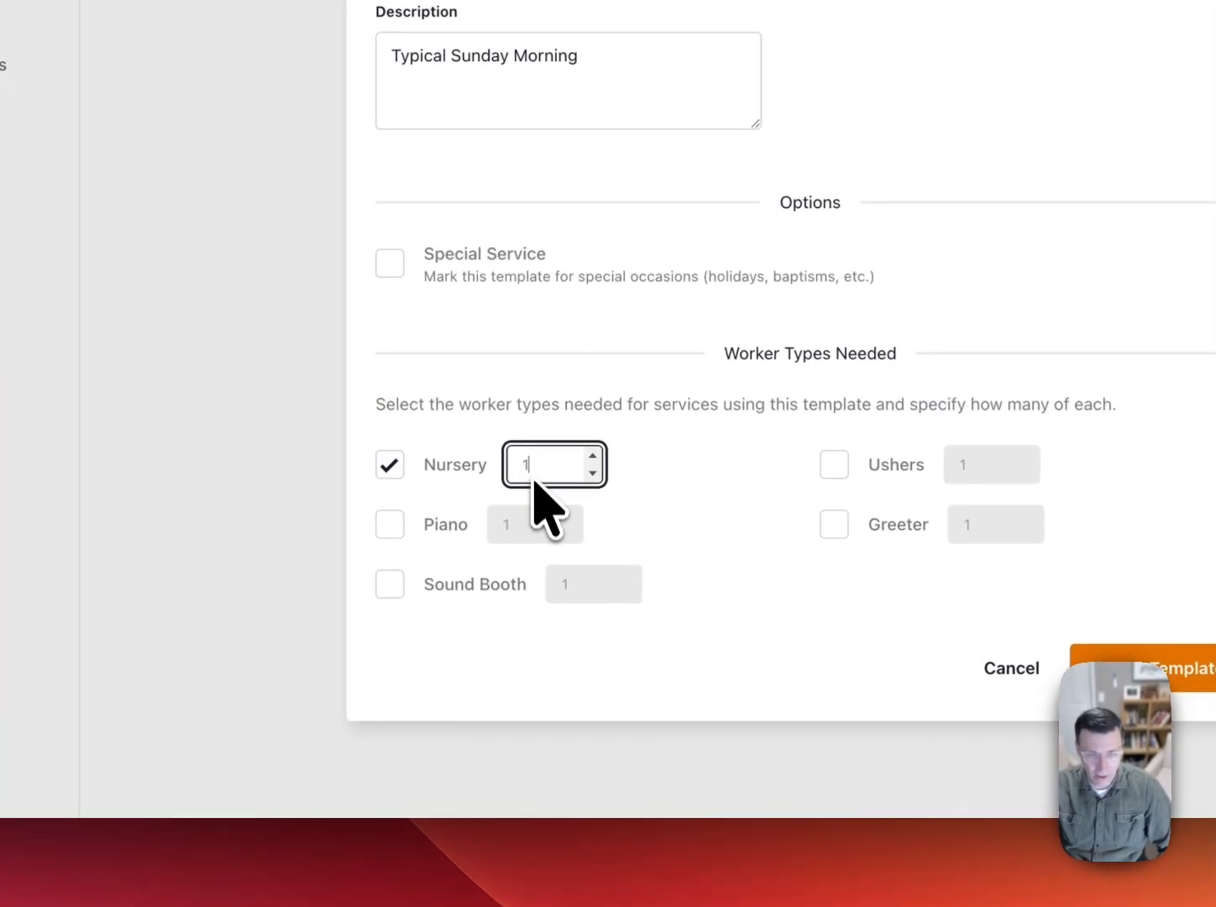
{"action": "type", "text": "2"}
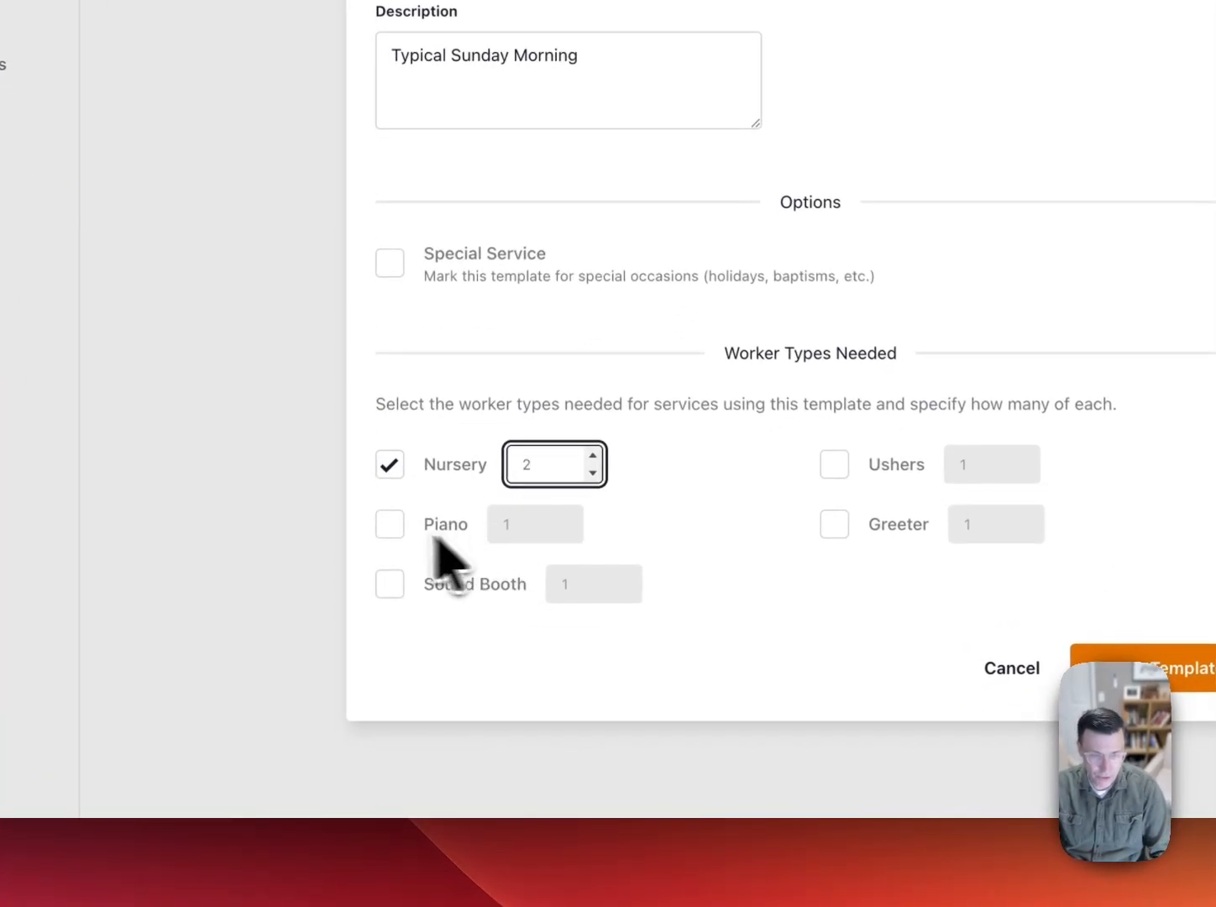
{"action": "left_click", "coordinate": [393, 525]}
{"action": "left_click", "coordinate": [393, 591]}
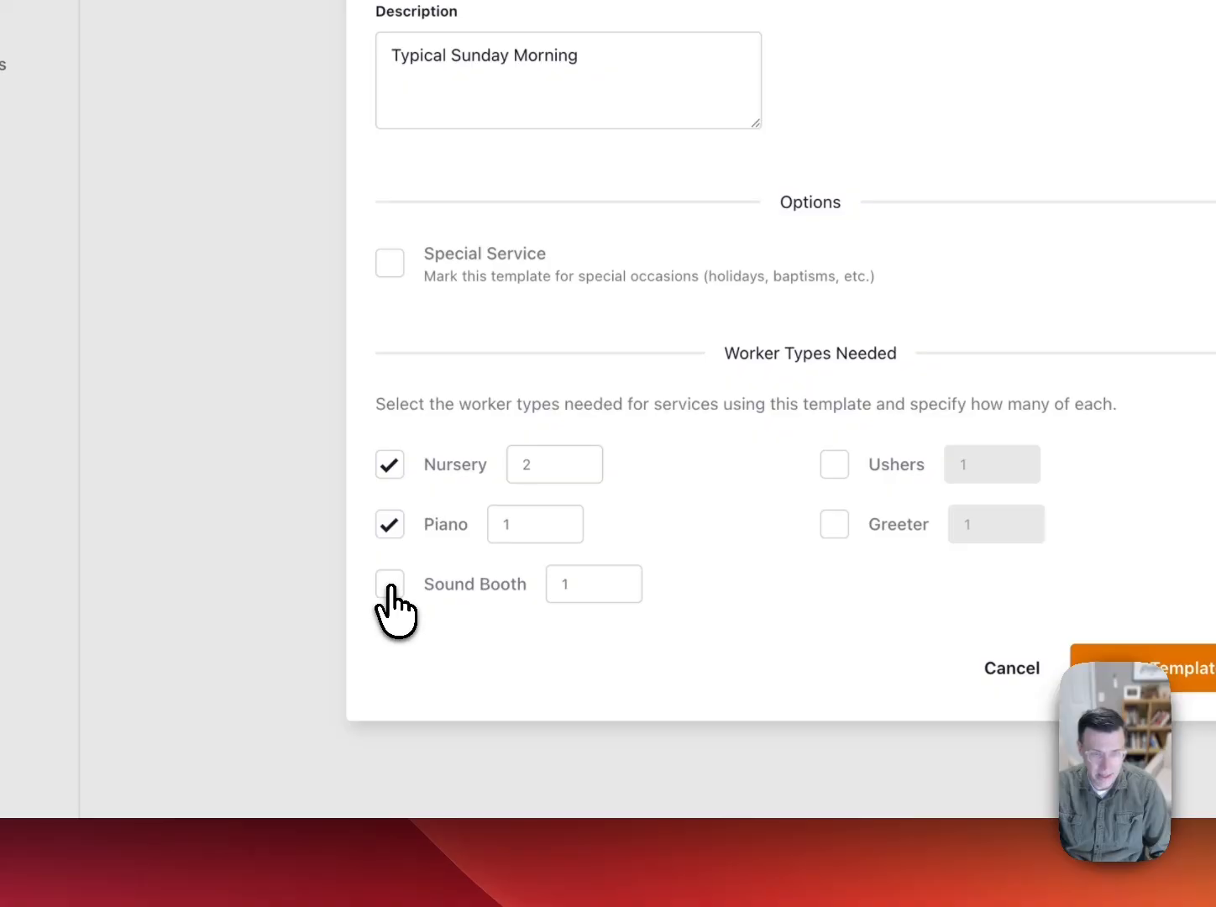
{"action": "left_click", "coordinate": [575, 589]}
{"action": "type", "text": "2"}
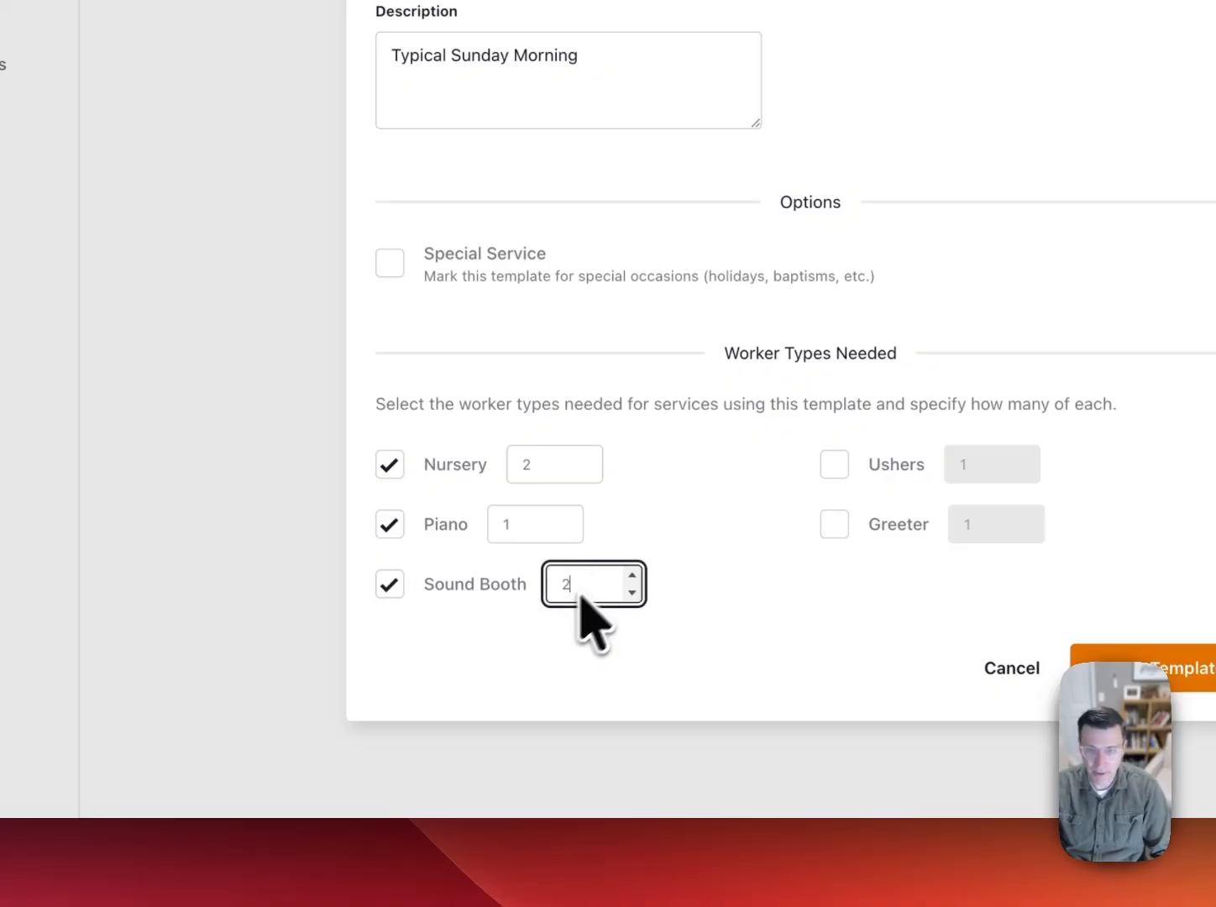
{"action": "left_click", "coordinate": [898, 462]}
{"action": "left_click", "coordinate": [622, 464]}
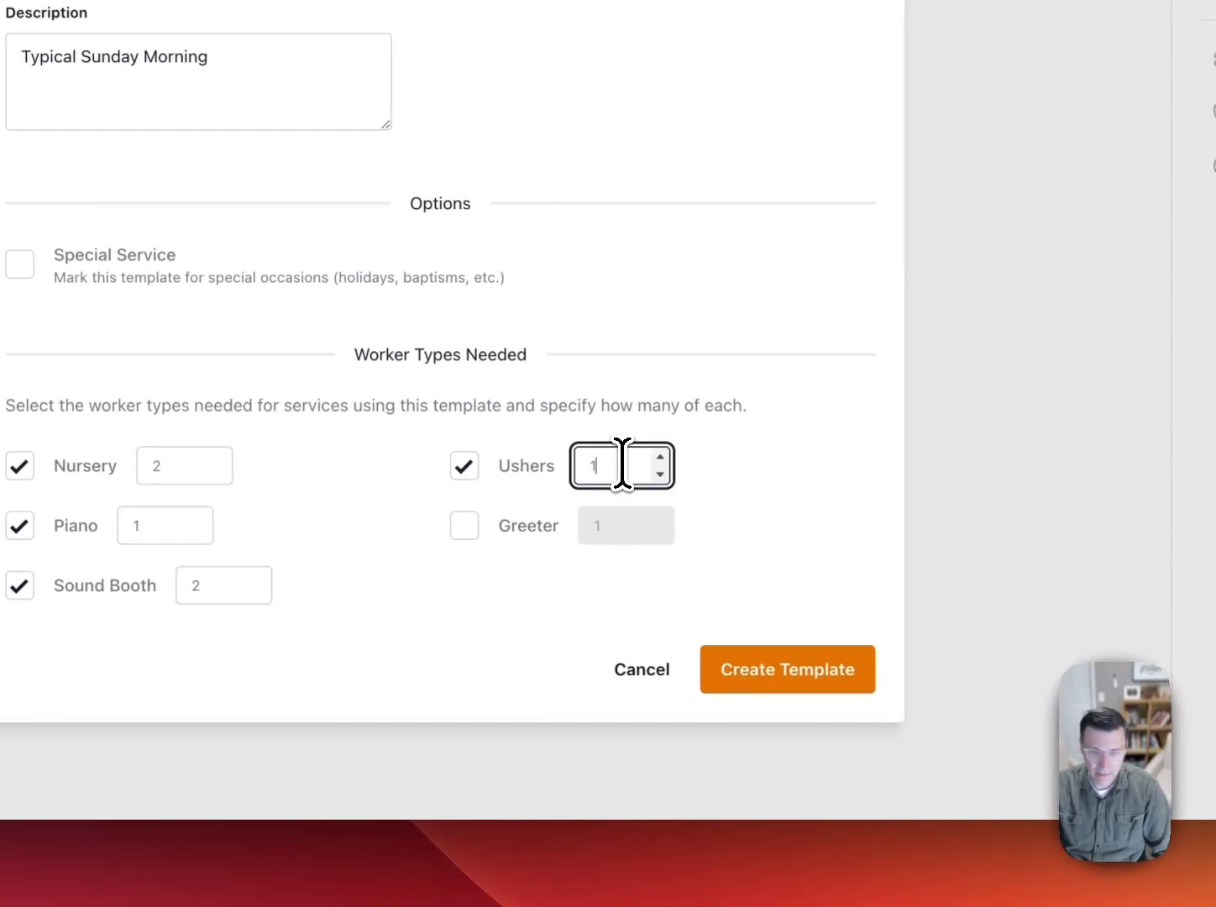
{"action": "type", "text": "2"}
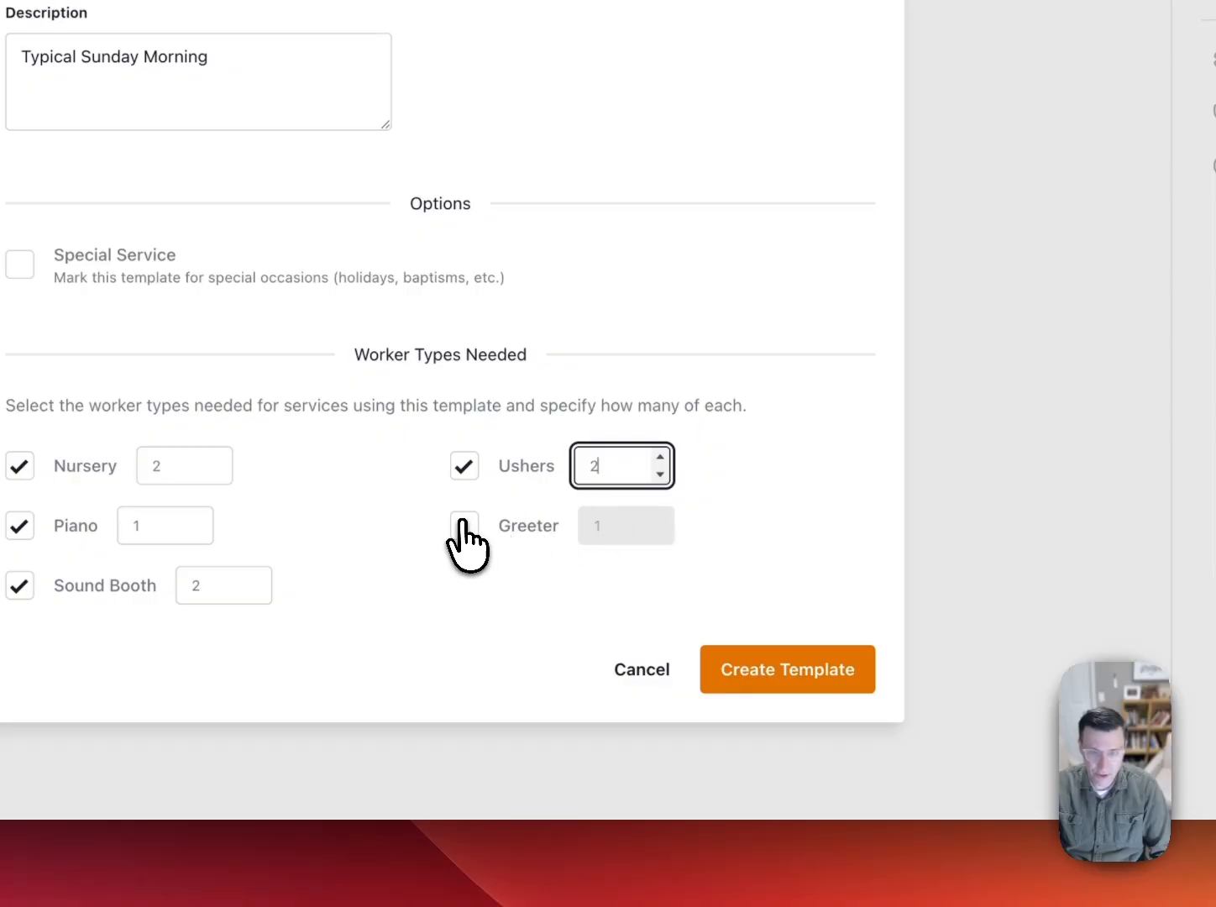
{"action": "left_click", "coordinate": [465, 526]}
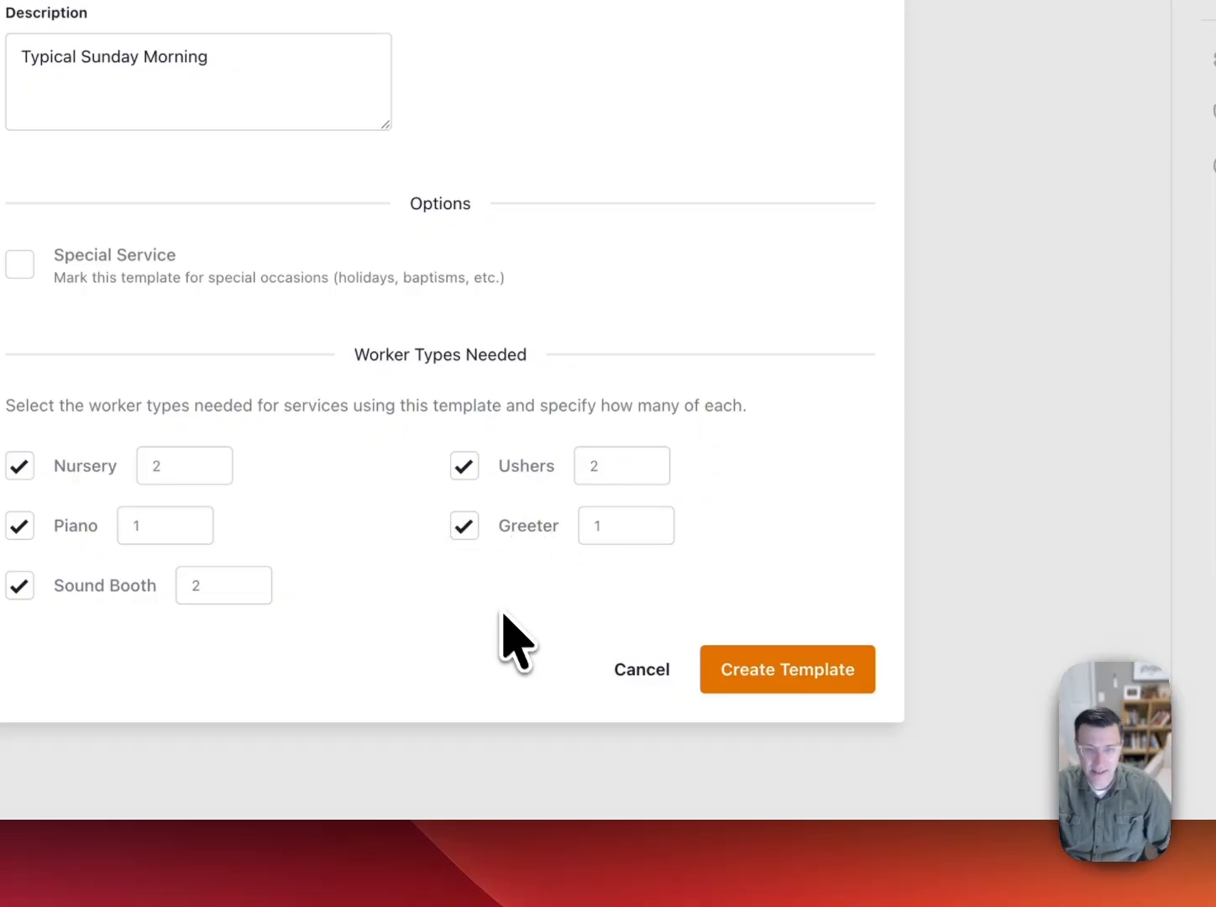
{"action": "left_click", "coordinate": [765, 671]}
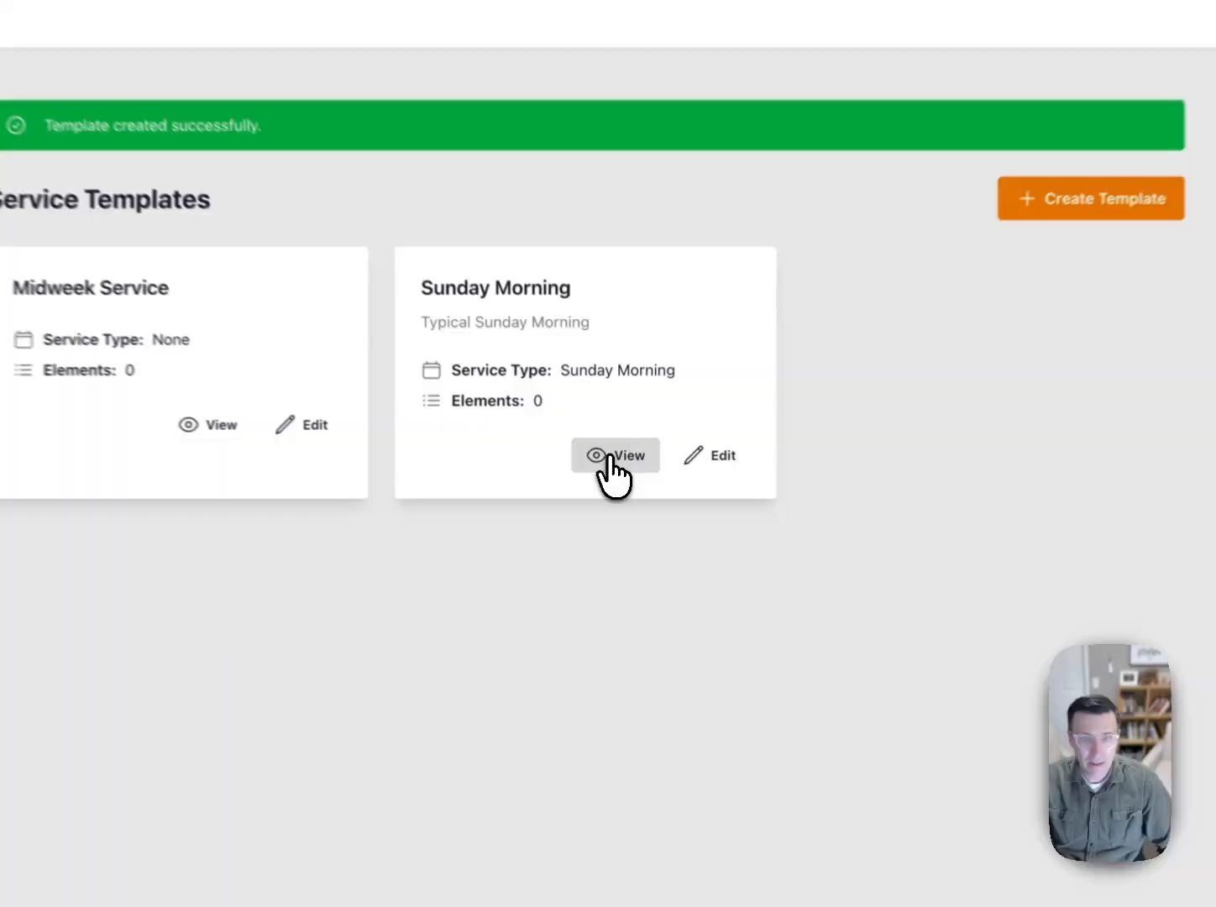
Add a public Announcement element titled "Announcements" with a 5-minute duration to the Sunday Morning template.
{"action": "left_click", "coordinate": [620, 471]}
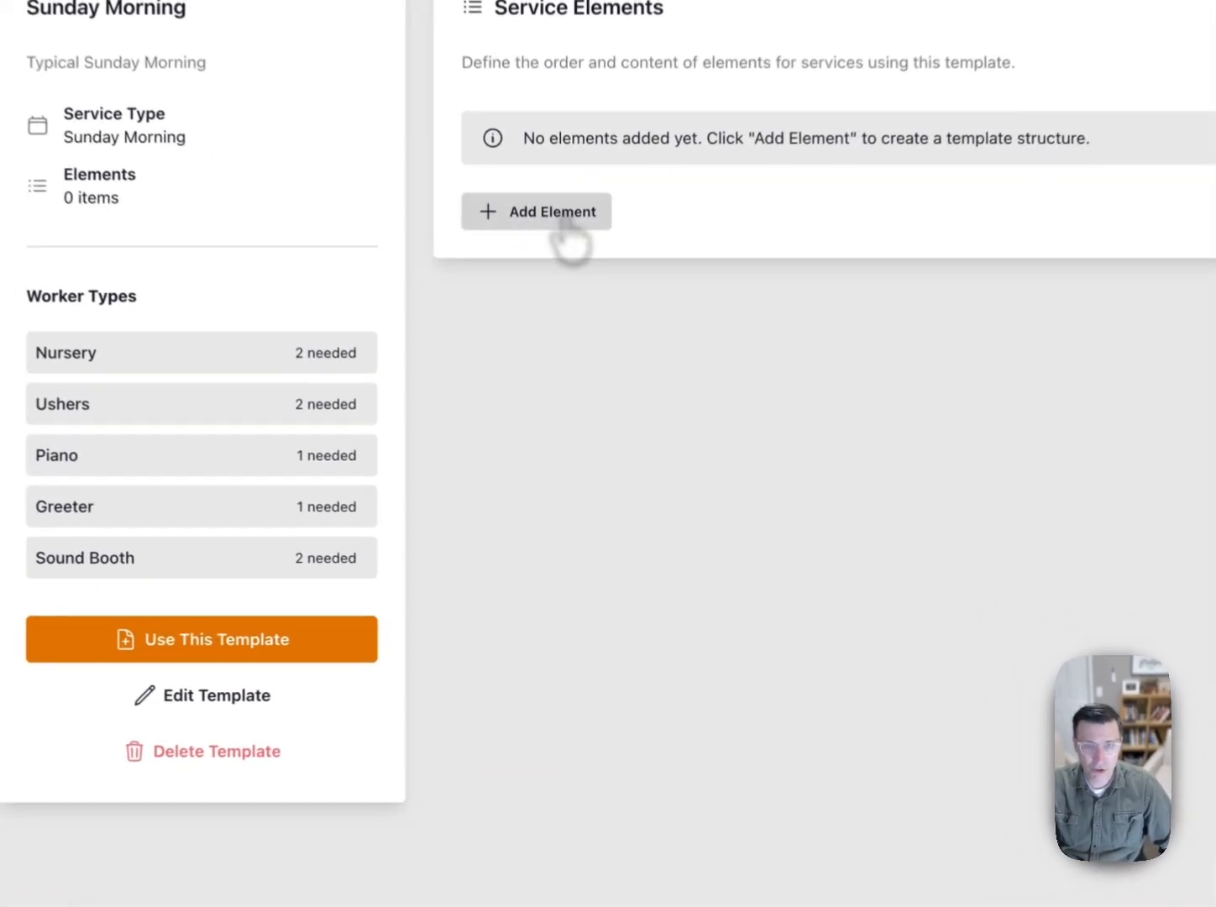
{"action": "left_click", "coordinate": [566, 406]}
{"action": "left_click", "coordinate": [628, 370]}
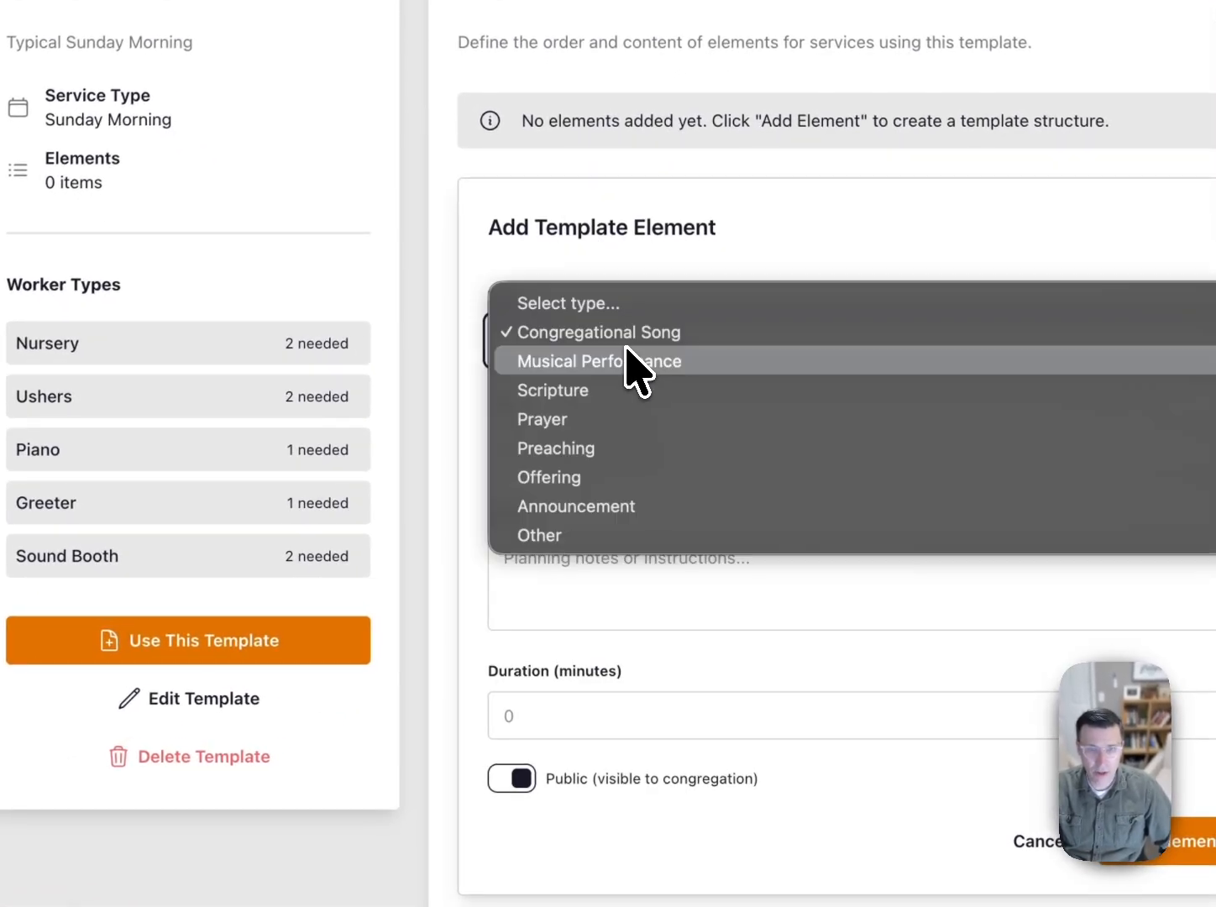
{"action": "left_click", "coordinate": [640, 508]}
{"action": "left_click", "coordinate": [602, 458]}
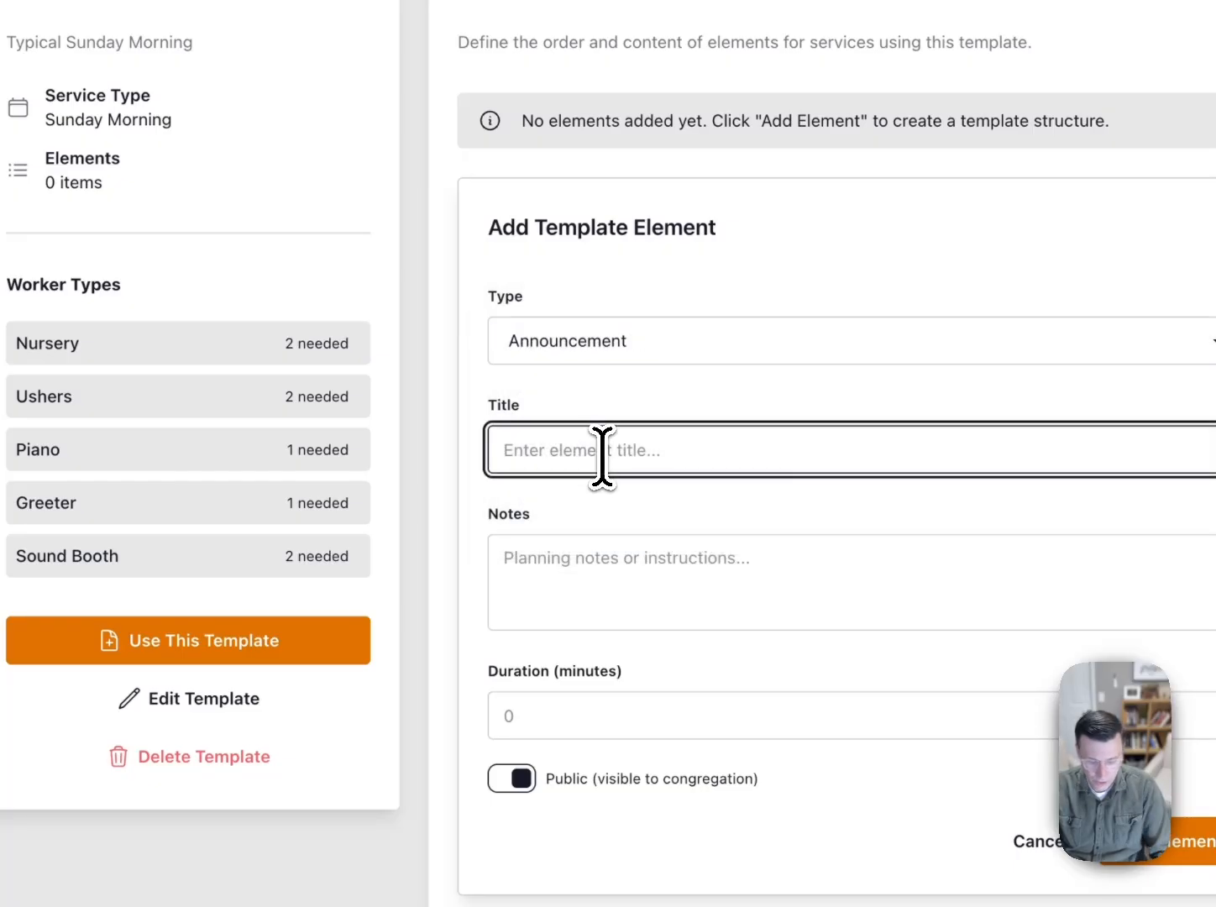
{"action": "type", "text": "Announcements"}
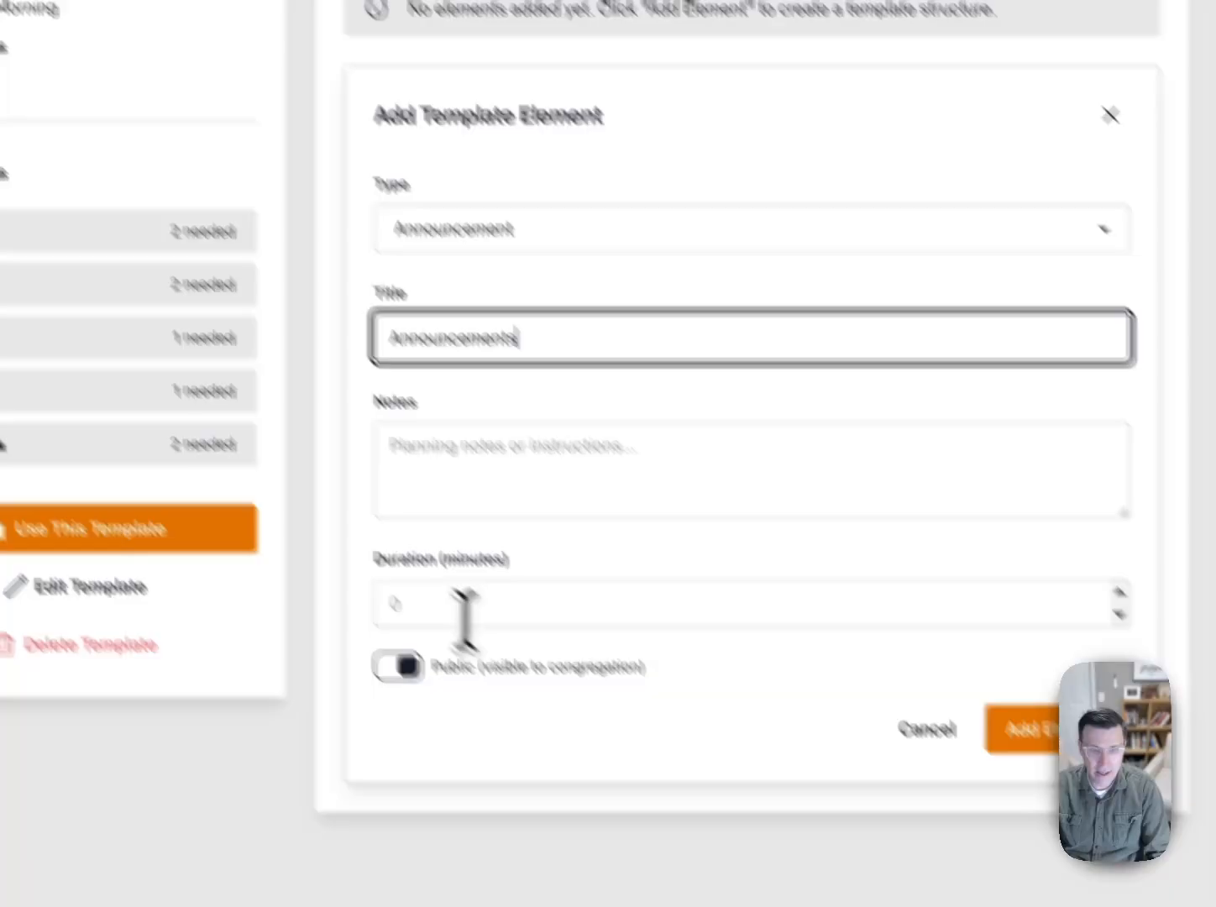
{"action": "left_click", "coordinate": [578, 722]}
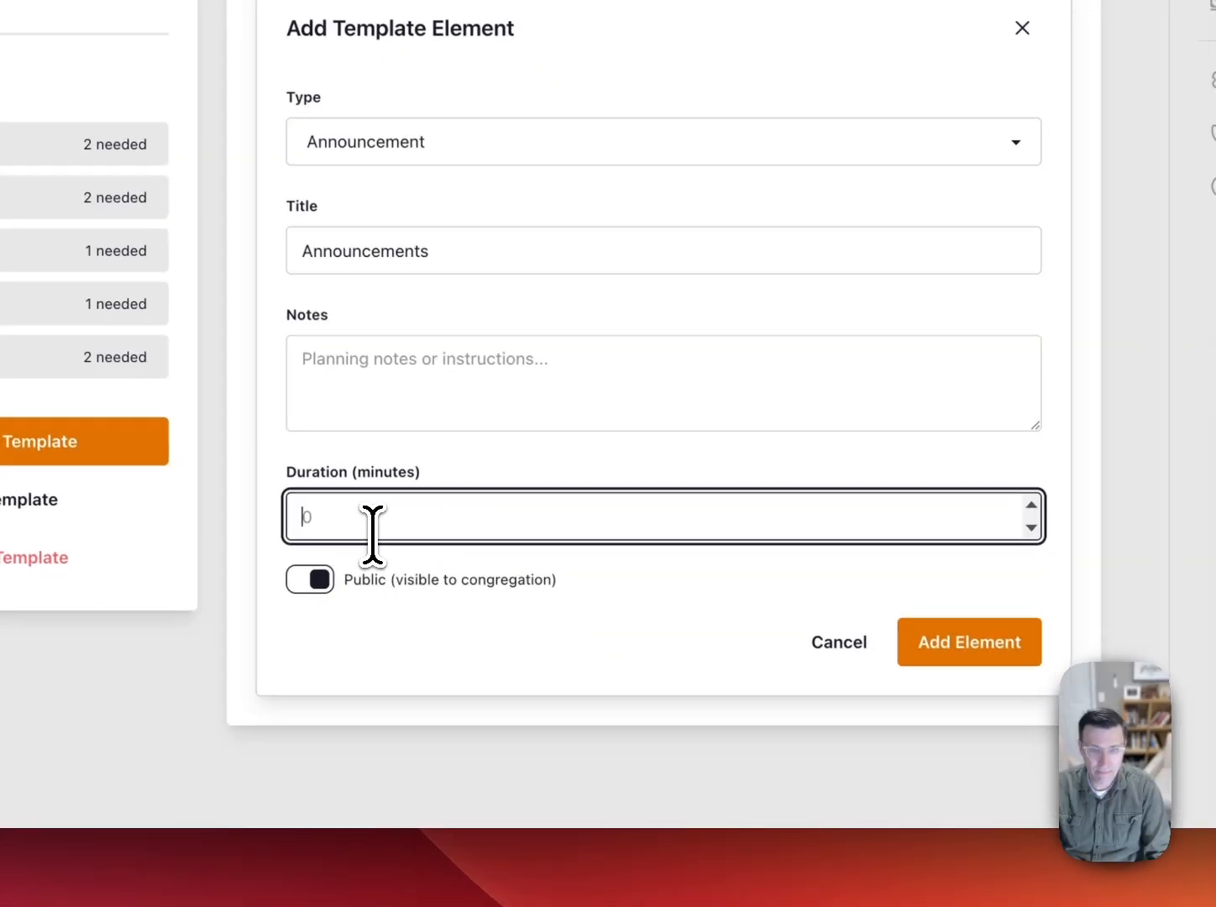
{"action": "type", "text": "5"}
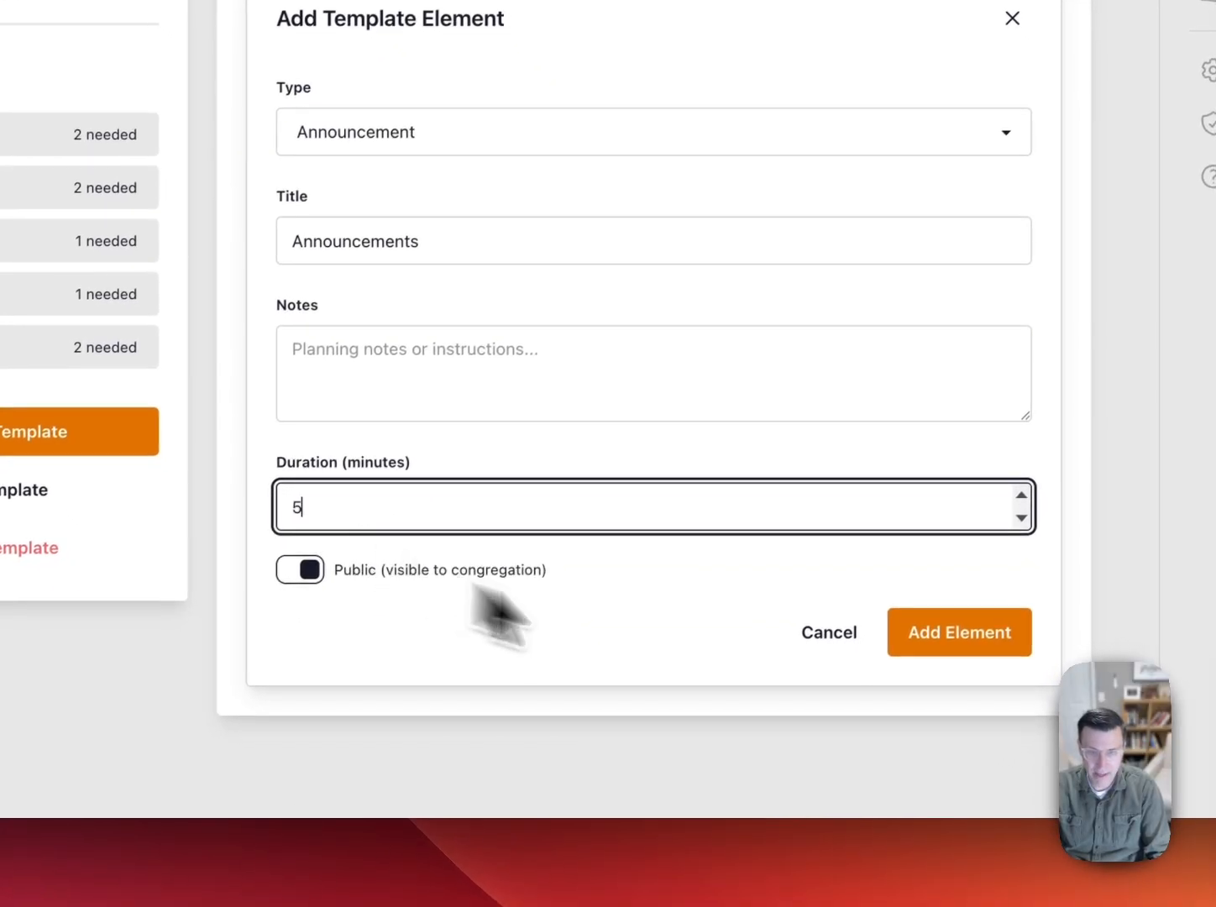
{"action": "left_click", "coordinate": [927, 642]}
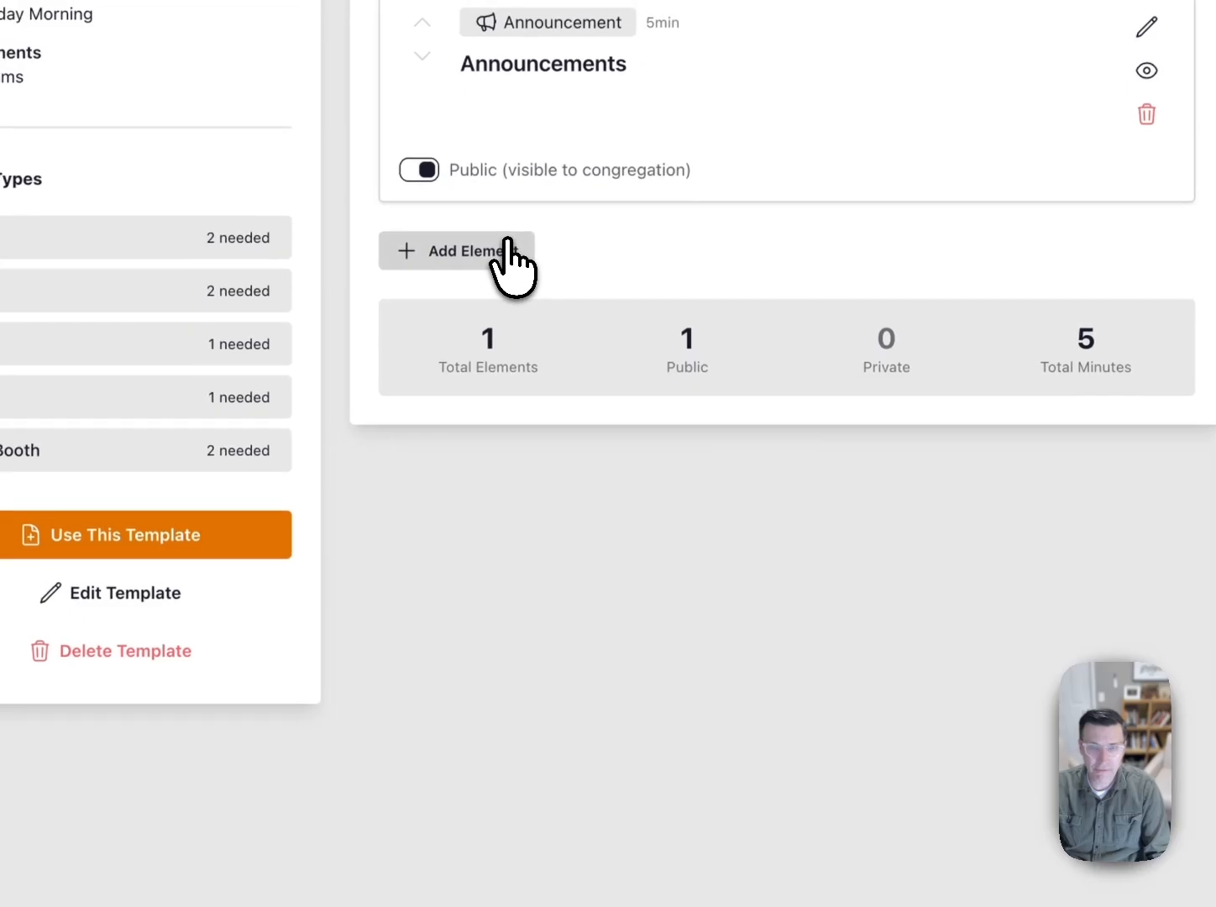
Add a public Congregational Song element titled "Opening Hymn" with a 3-minute duration to the Sunday Morning template.
{"action": "left_click", "coordinate": [331, 215]}
{"action": "left_click", "coordinate": [559, 392]}
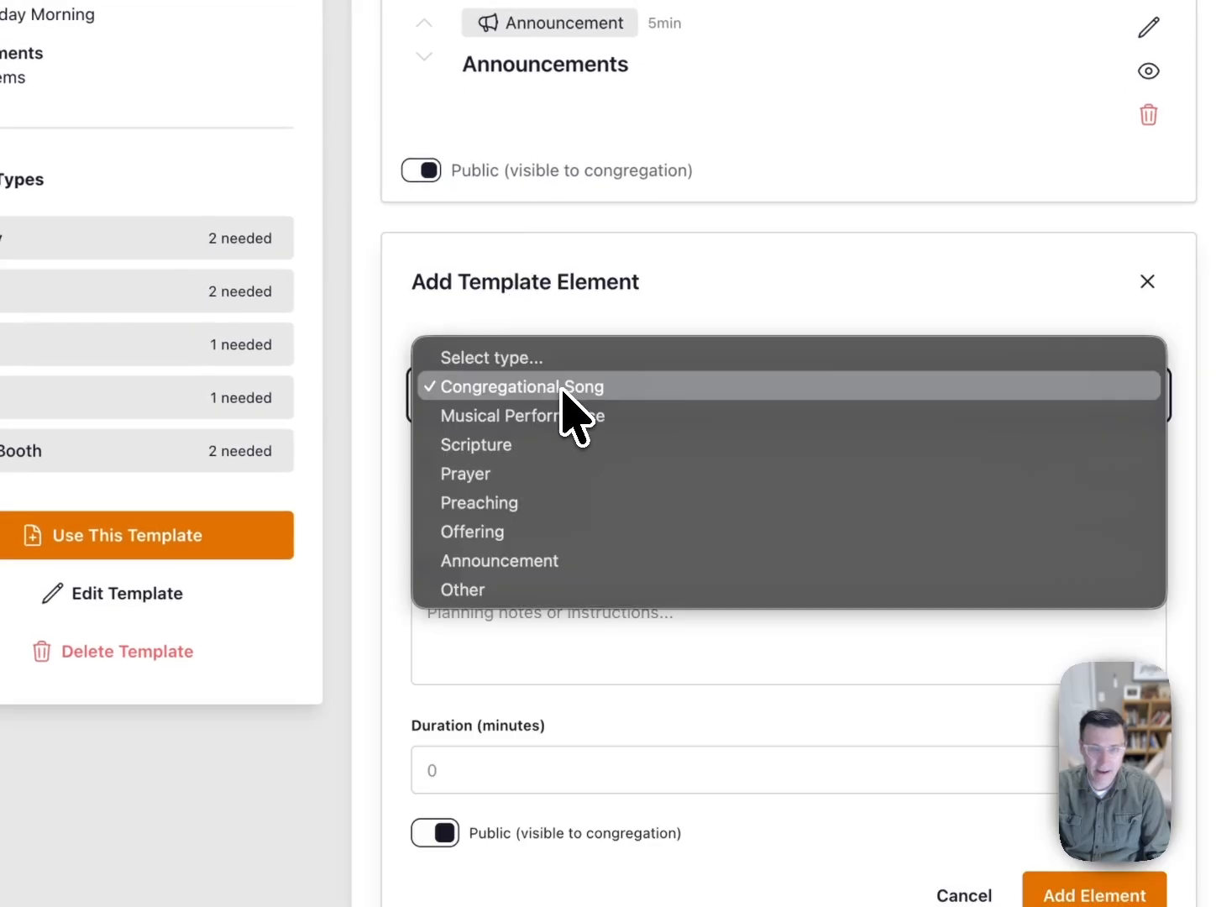
{"action": "left_click", "coordinate": [563, 391]}
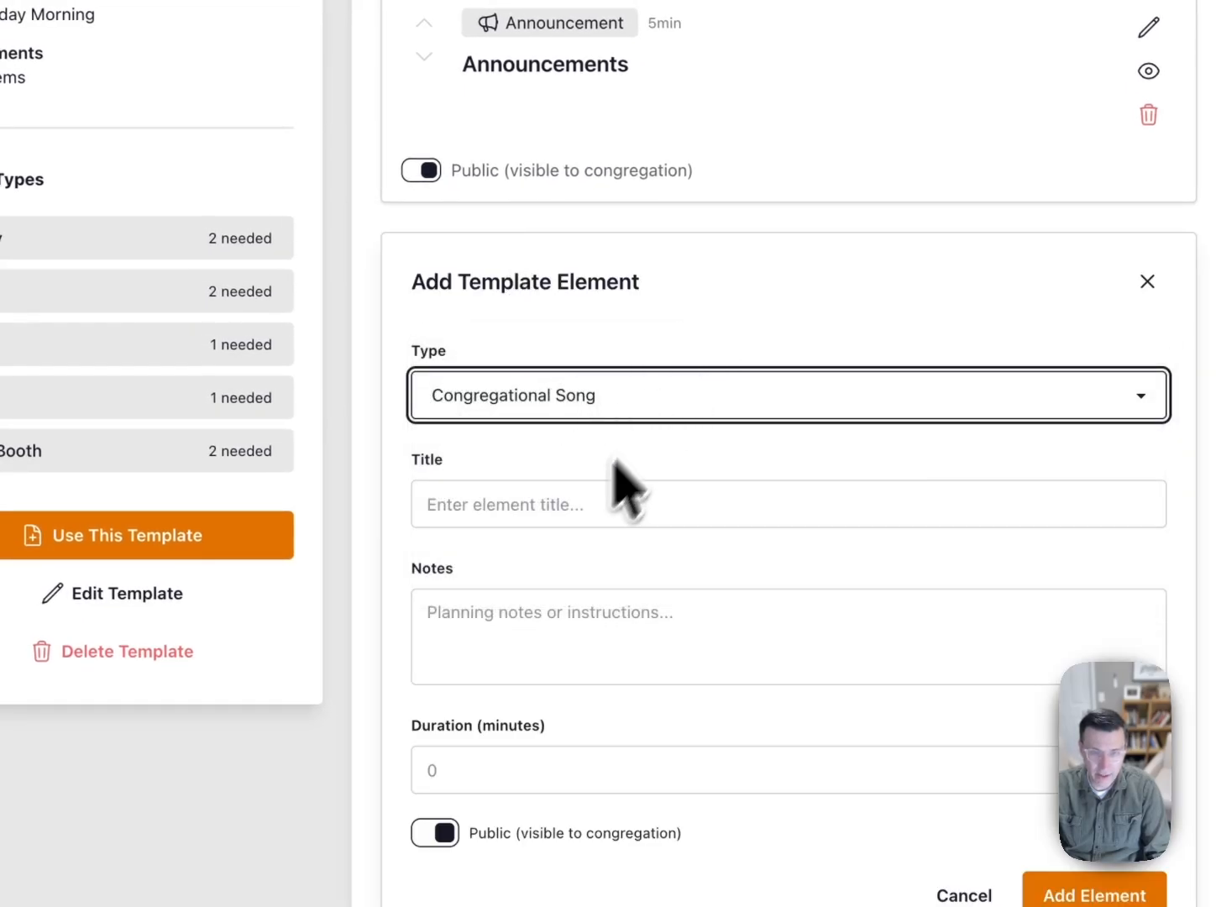
{"action": "left_click", "coordinate": [576, 504]}
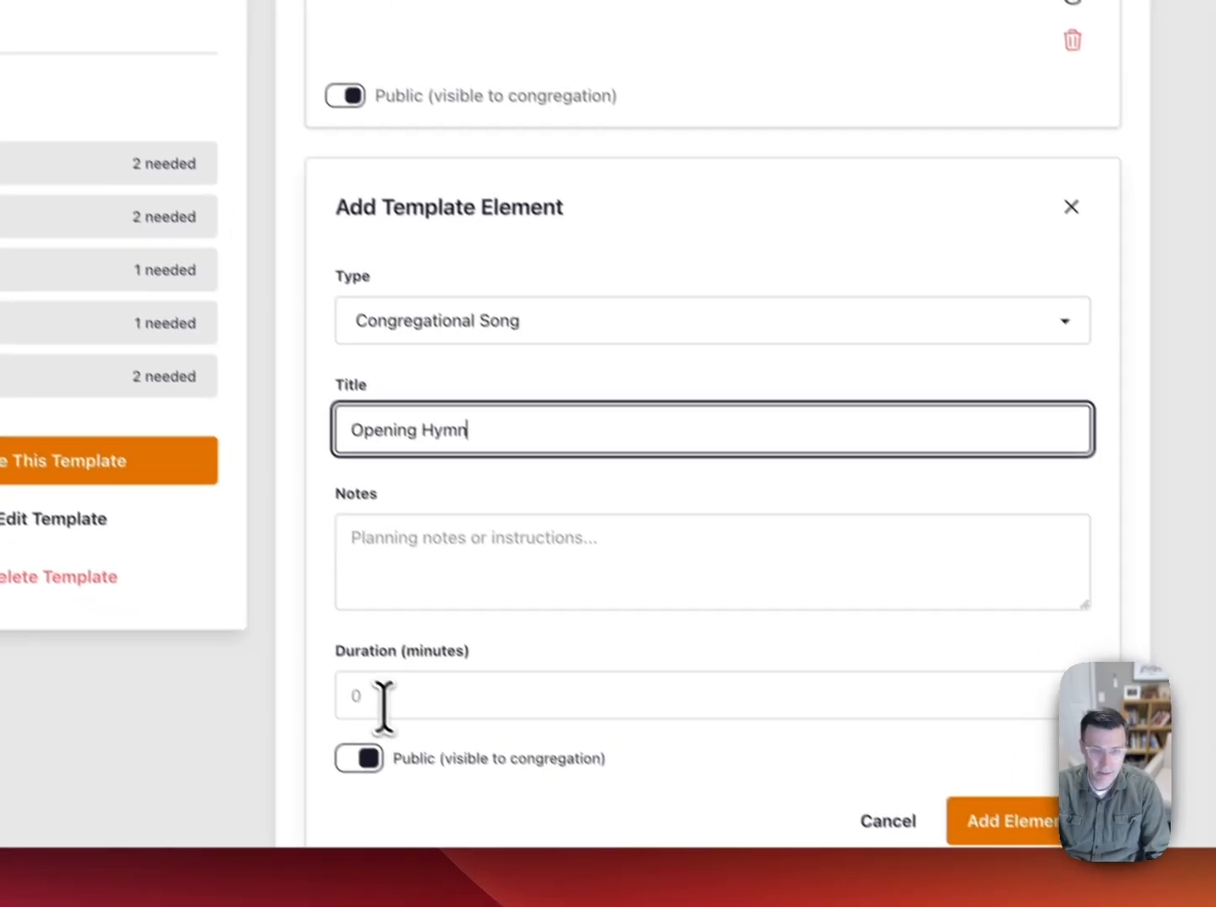
{"action": "left_click", "coordinate": [461, 770]}
{"action": "type", "text": "3"}
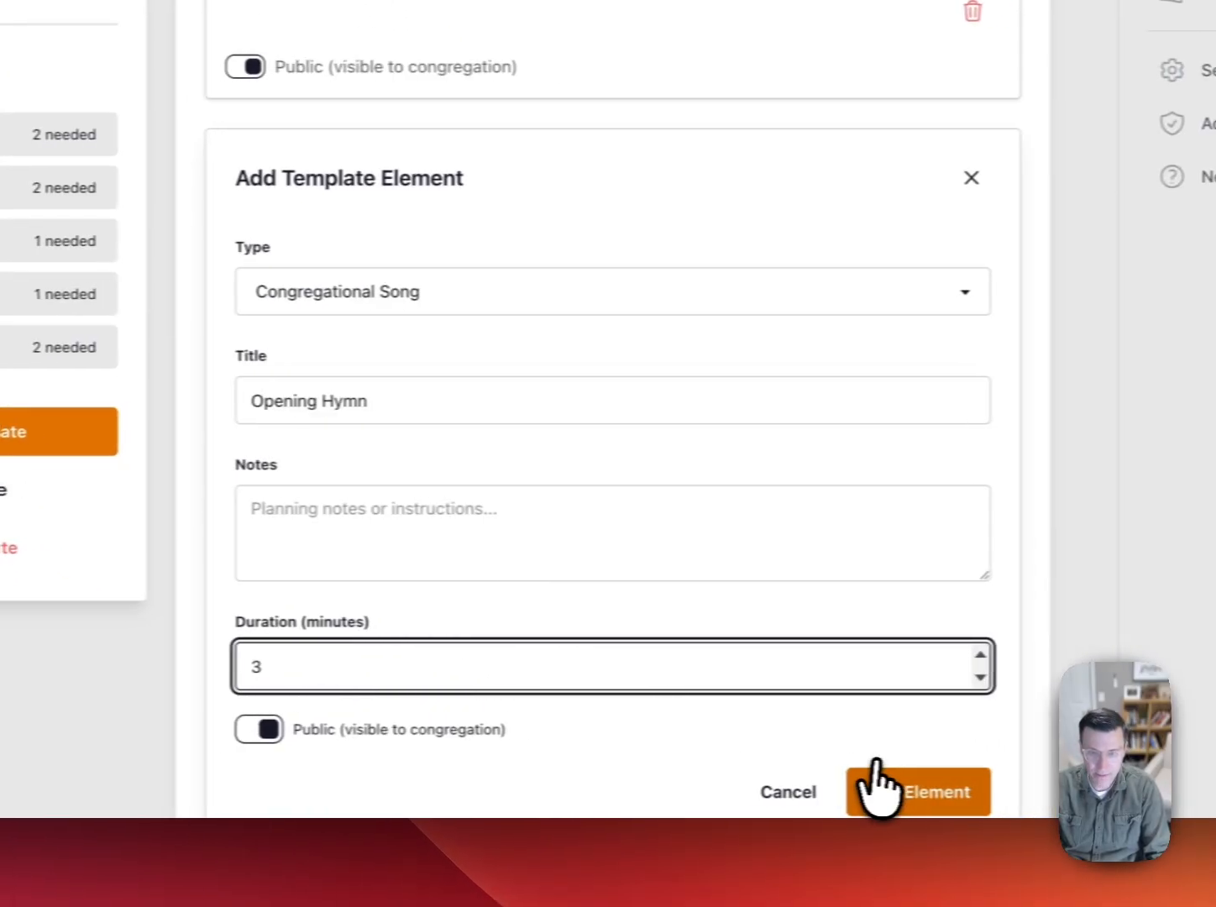
{"action": "left_click", "coordinate": [974, 793]}
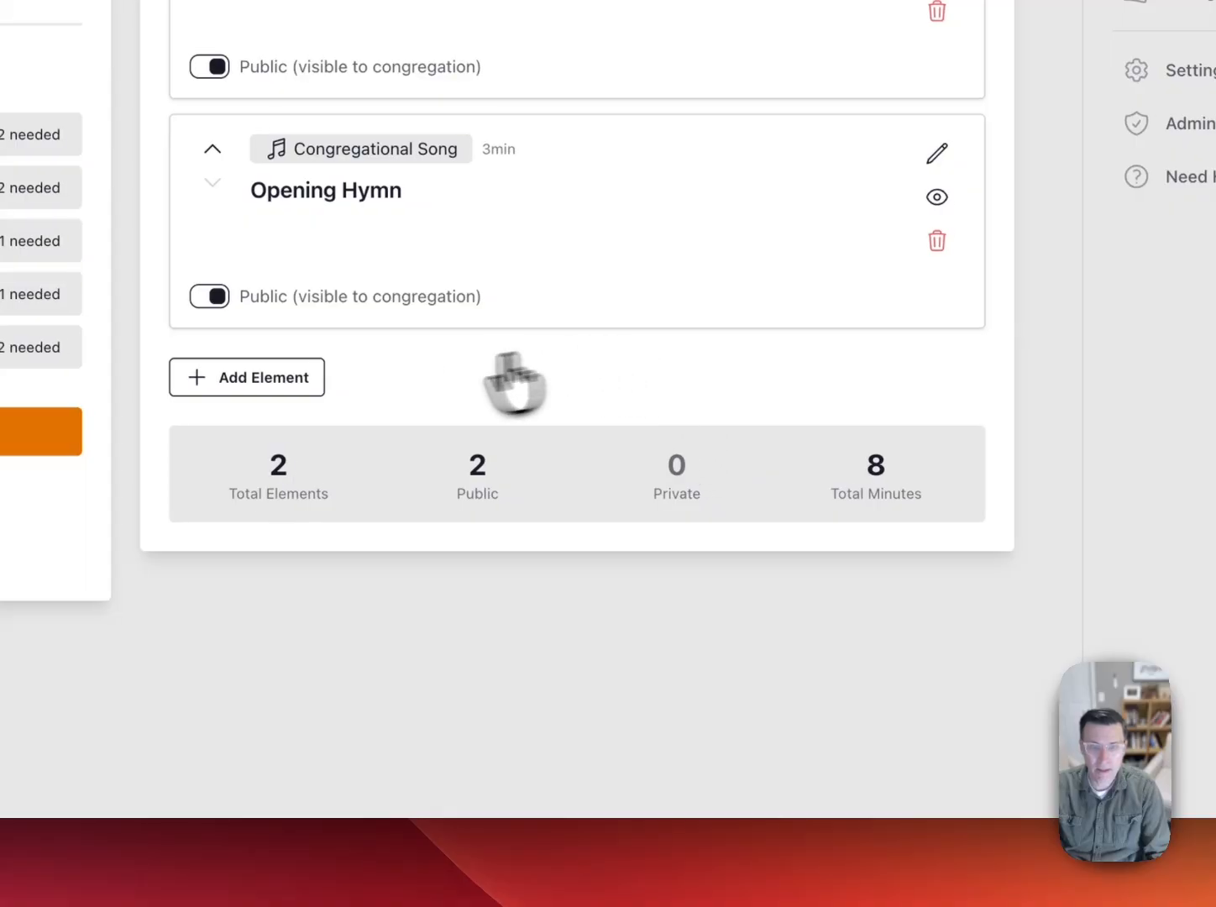
Add a public Prayer element titled "Opening Prayer" with a 3-minute duration after the Opening Hymn.
{"action": "left_click", "coordinate": [278, 381]}
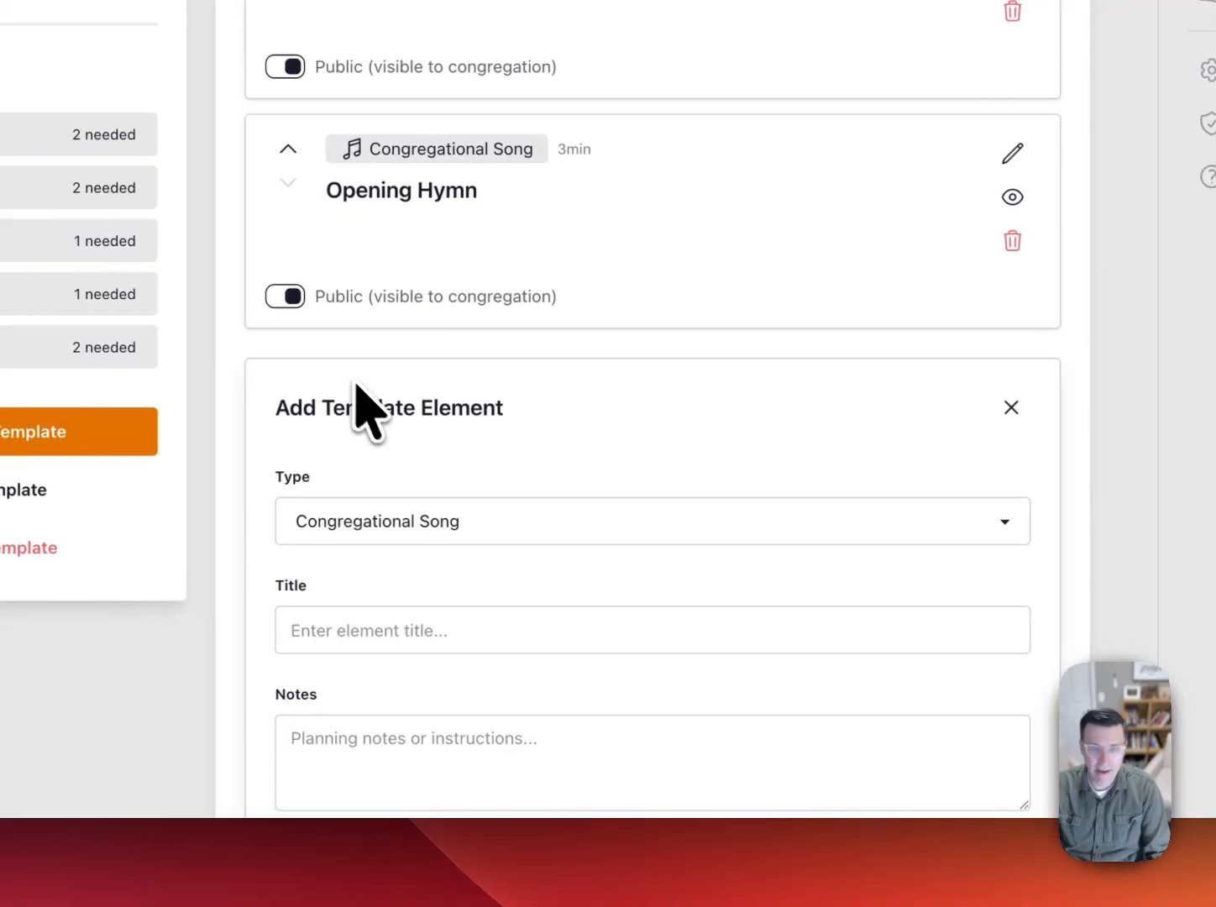
{"action": "left_click", "coordinate": [463, 532]}
{"action": "key", "text": "Up"}
{"action": "key", "text": "Return"}
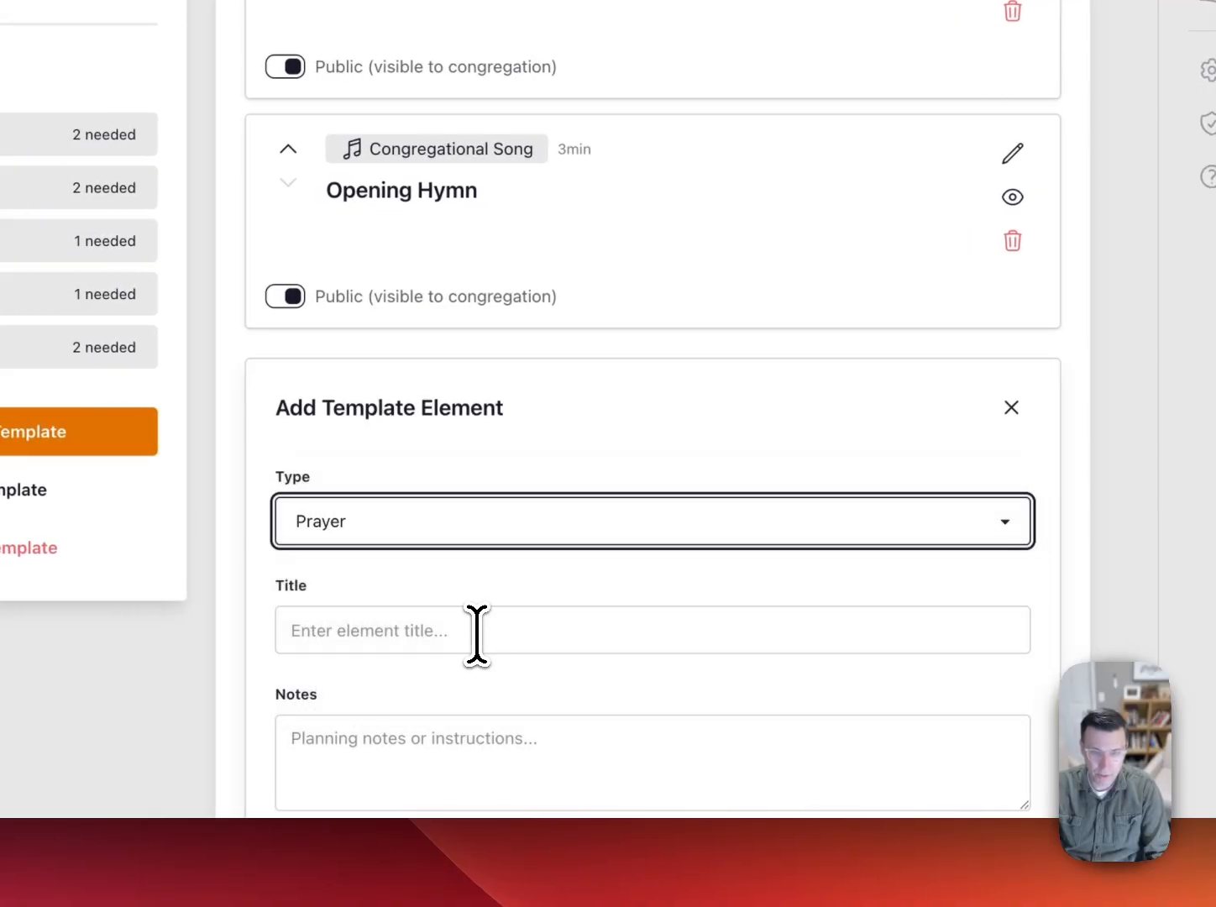
{"action": "left_click", "coordinate": [475, 632]}
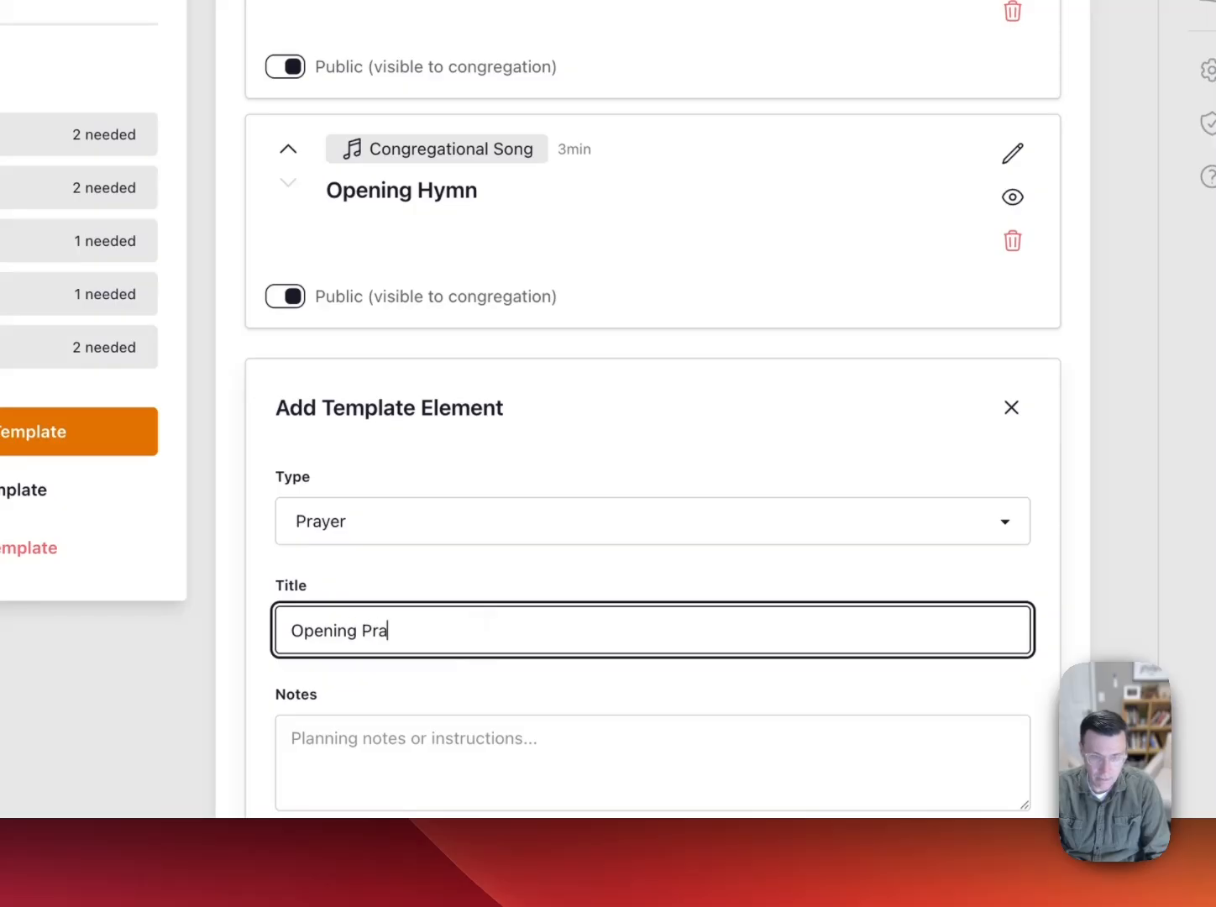
{"action": "scroll", "coordinate": [488, 591], "scroll_direction": "down", "scroll_amount": 5}
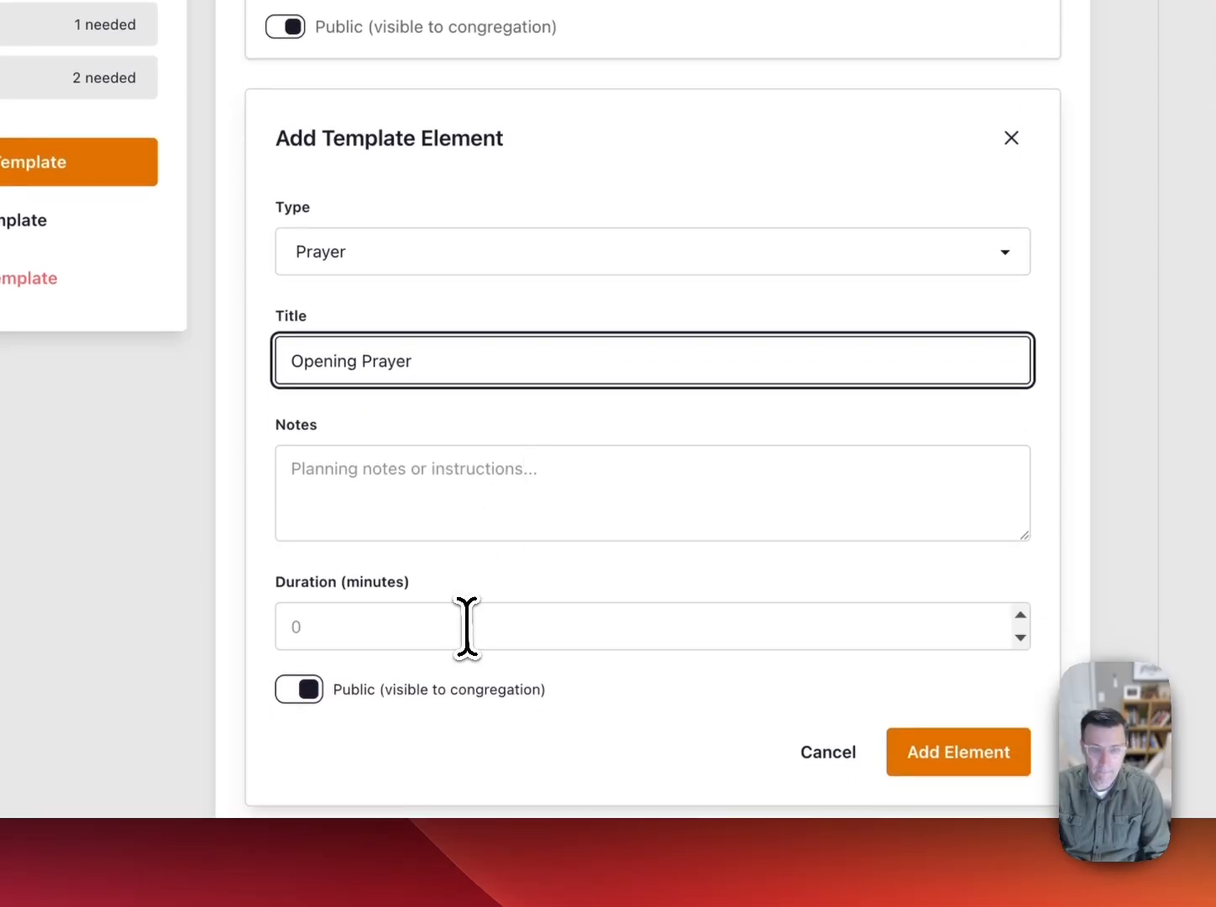
{"action": "left_click", "coordinate": [466, 625]}
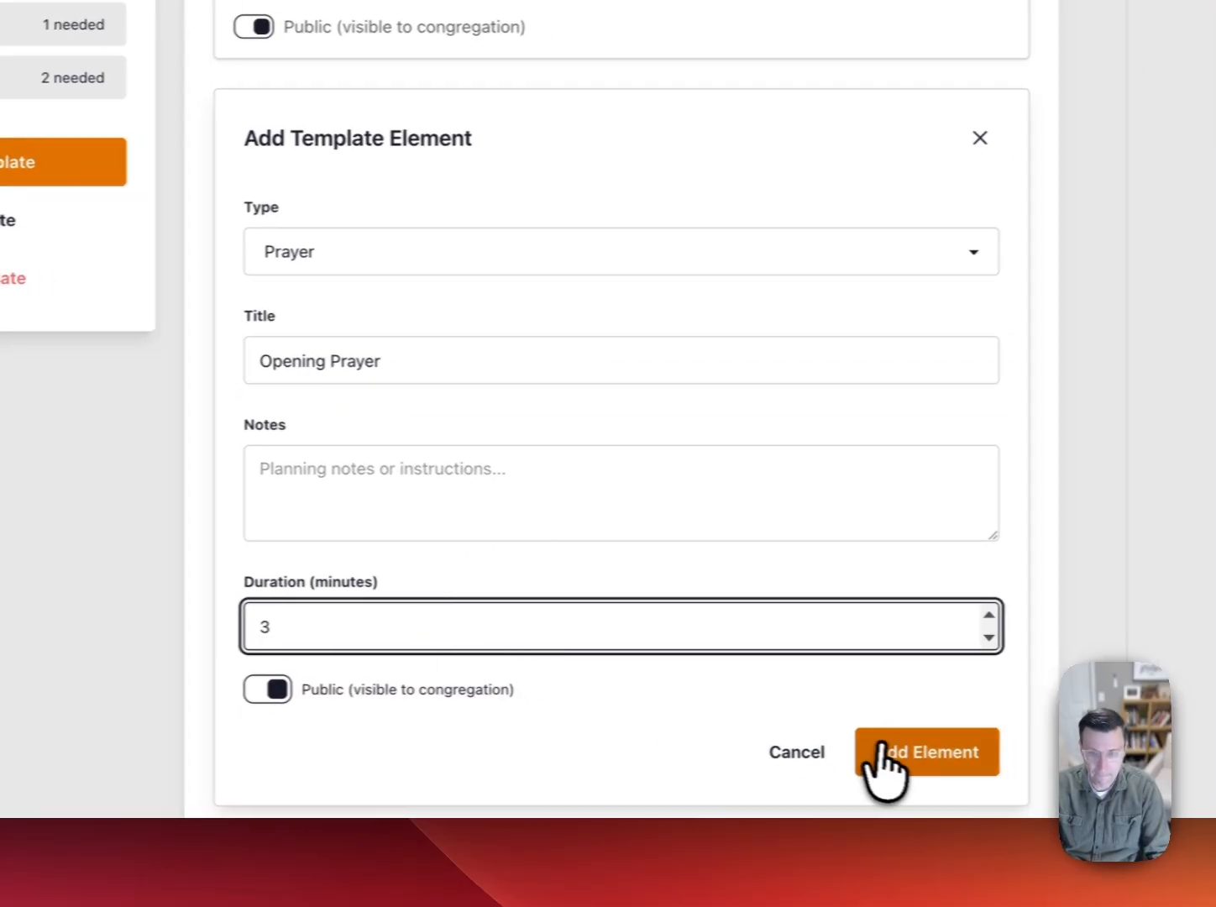
{"action": "left_click", "coordinate": [878, 748]}
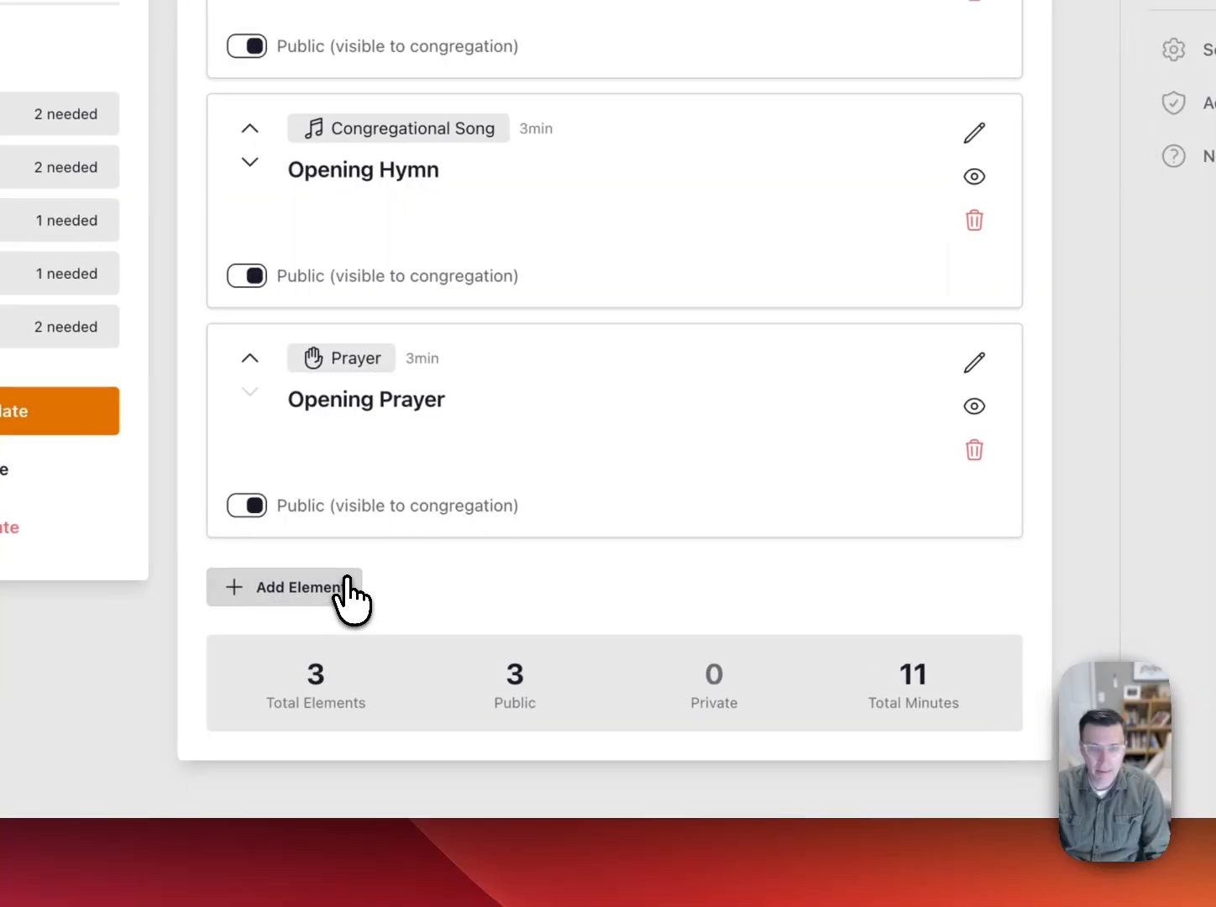
Add a public Musical Performance element titled "Choir" with a 5-minute duration after the Opening Prayer.
{"action": "left_click", "coordinate": [317, 588]}
{"action": "scroll", "coordinate": [361, 454], "scroll_direction": "down", "scroll_amount": 4}
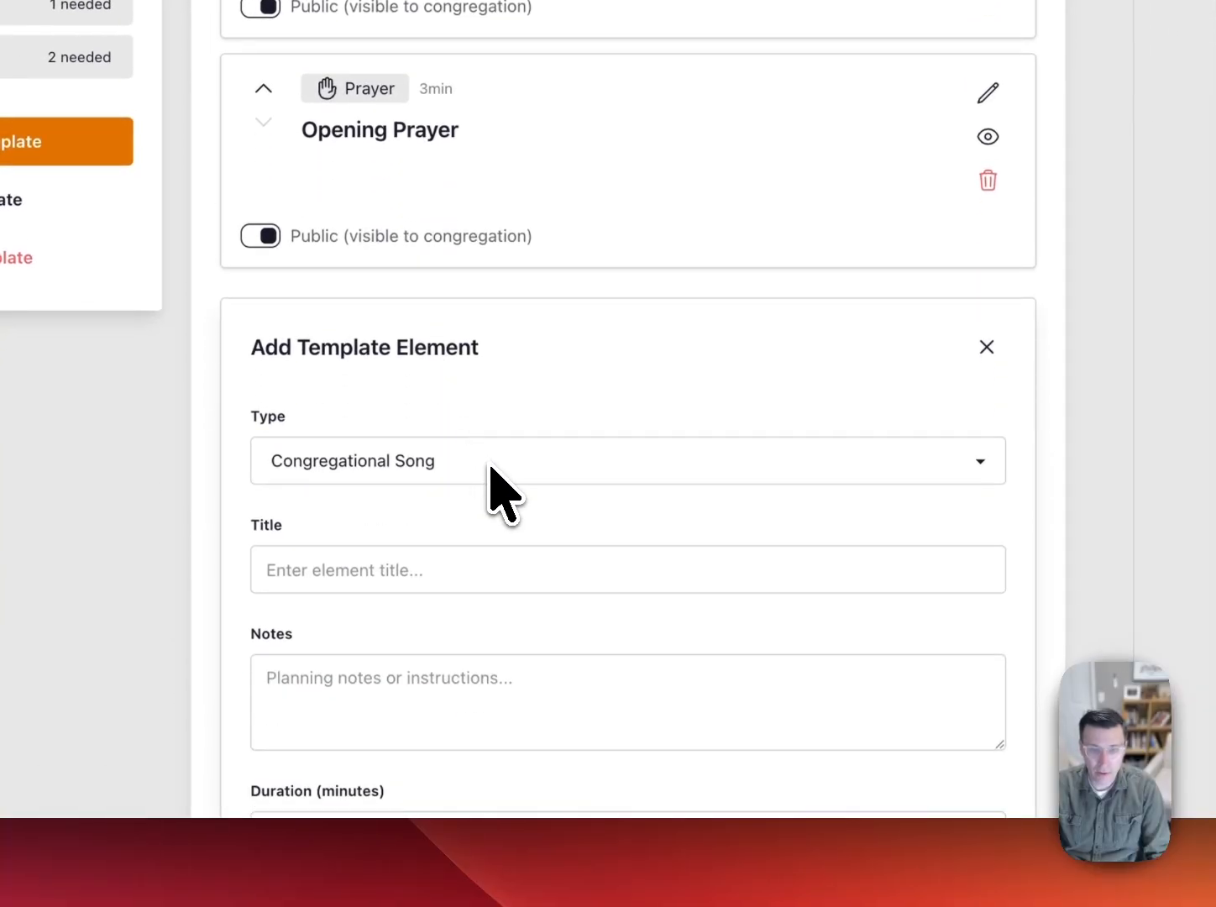
{"action": "left_click", "coordinate": [492, 471]}
{"action": "left_click", "coordinate": [491, 480]}
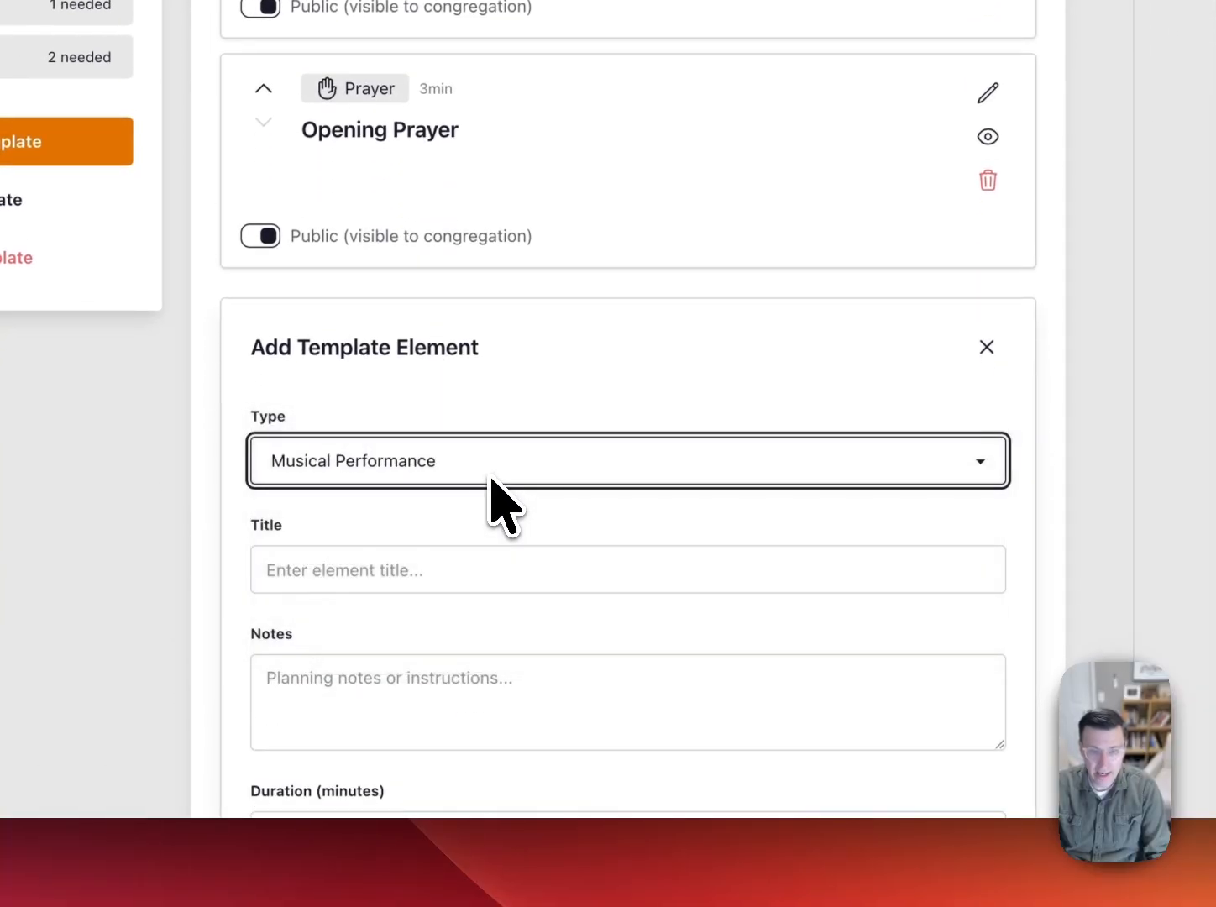
{"action": "left_click", "coordinate": [452, 578]}
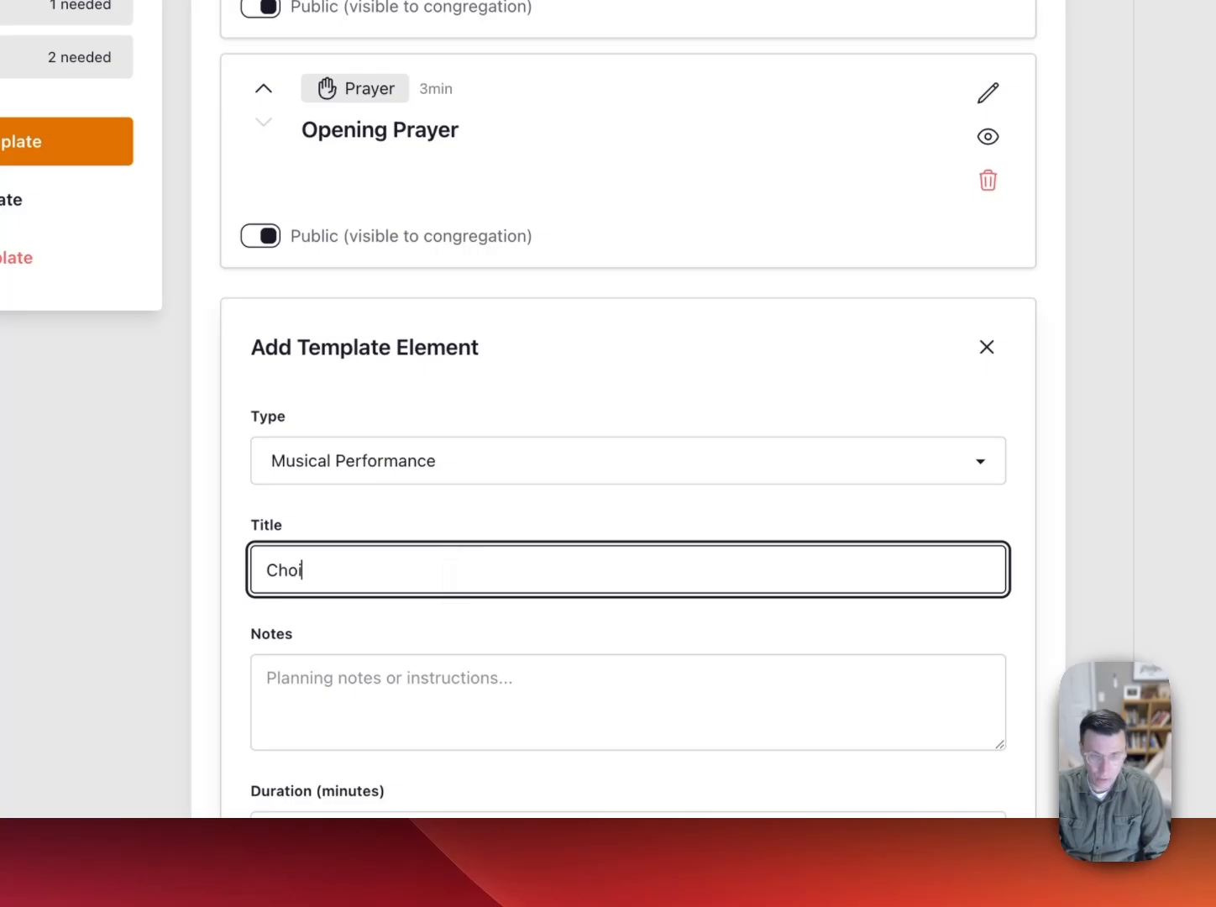
{"action": "scroll", "coordinate": [517, 508], "scroll_direction": "down", "scroll_amount": 5}
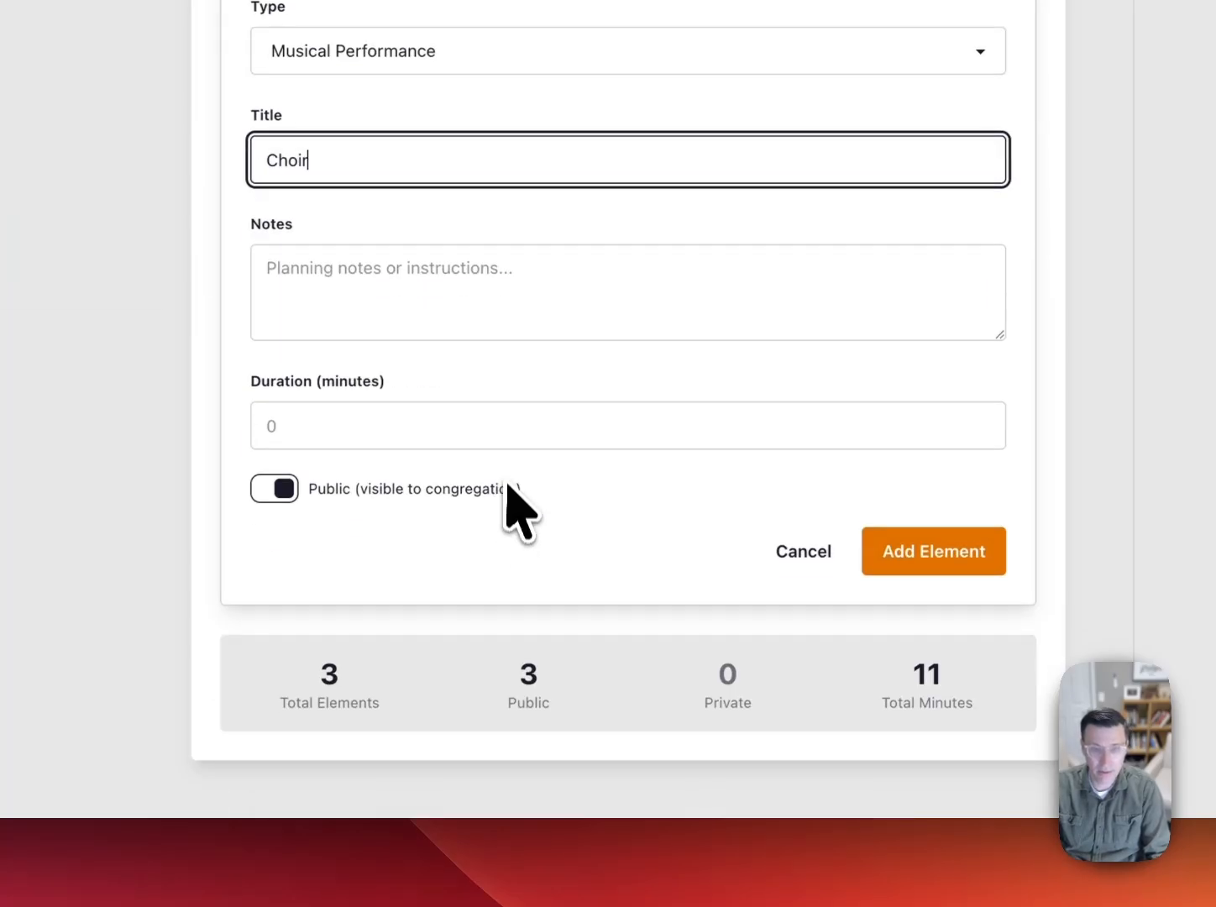
{"action": "left_click", "coordinate": [396, 425]}
{"action": "type", "text": "5"}
{"action": "left_click", "coordinate": [916, 551]}
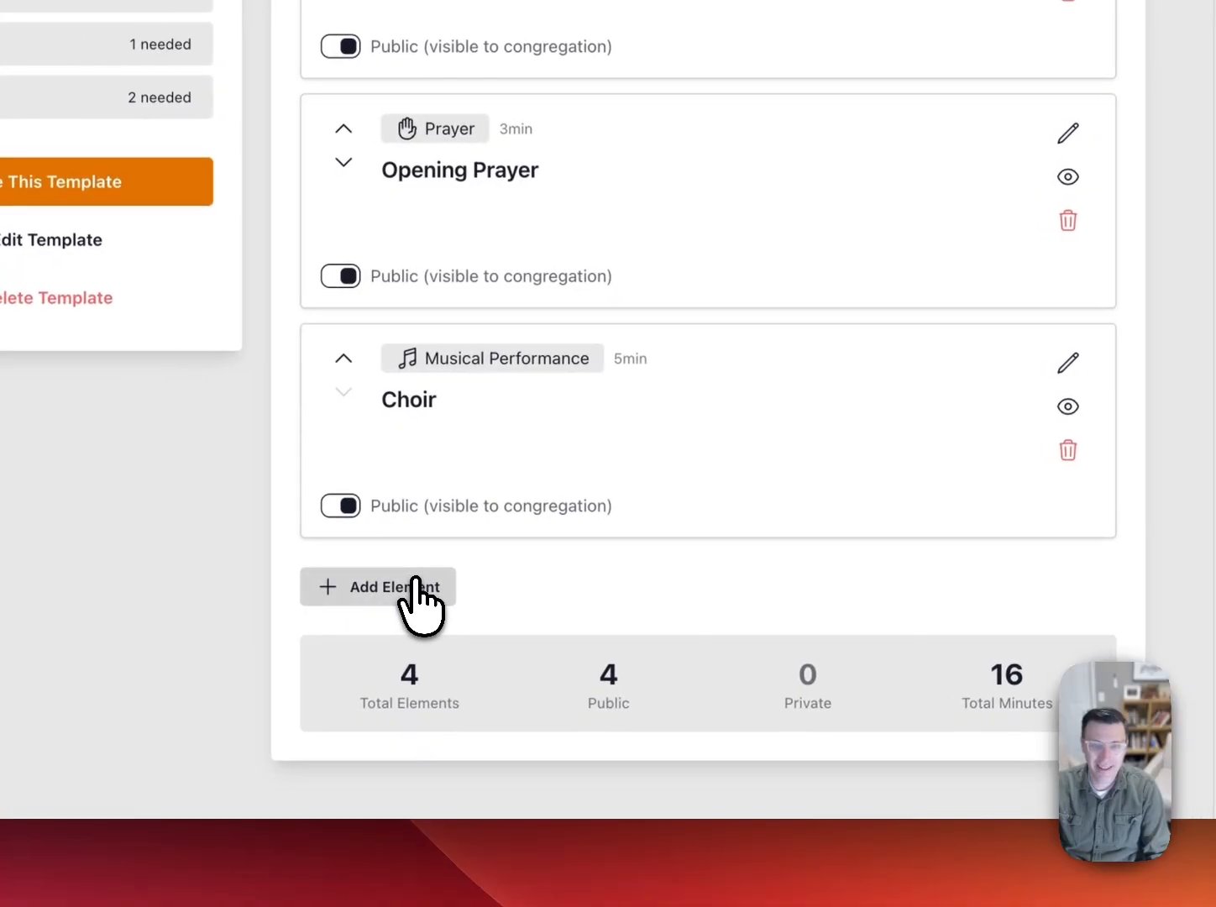
Add a public Scripture element titled "Responsive Reading" with a 5-minute duration after the Choir element.
{"action": "left_click", "coordinate": [277, 593]}
{"action": "left_click", "coordinate": [505, 240]}
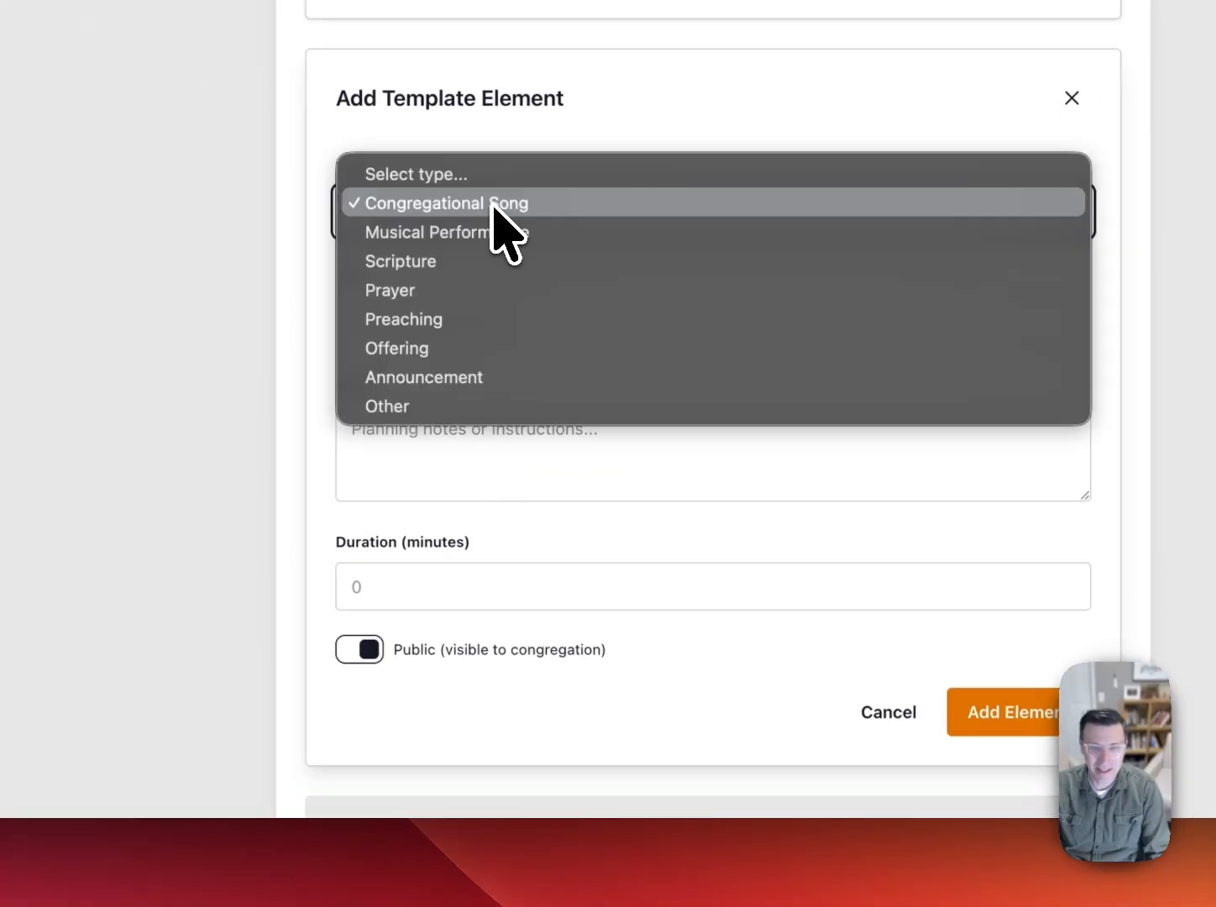
{"action": "left_click", "coordinate": [521, 262]}
{"action": "left_click", "coordinate": [458, 323]}
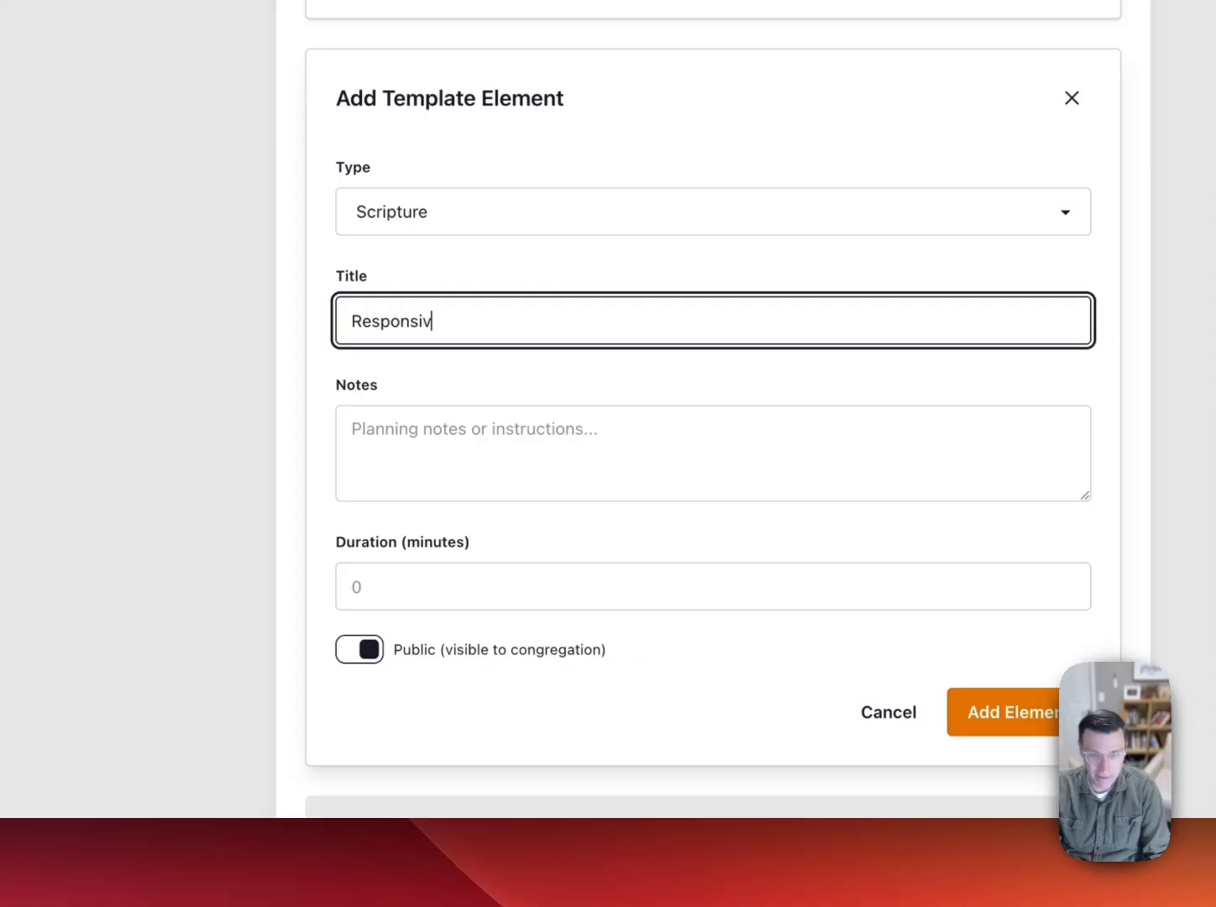
{"action": "left_click", "coordinate": [464, 580]}
{"action": "type", "text": "5"}
{"action": "left_click", "coordinate": [1007, 719]}
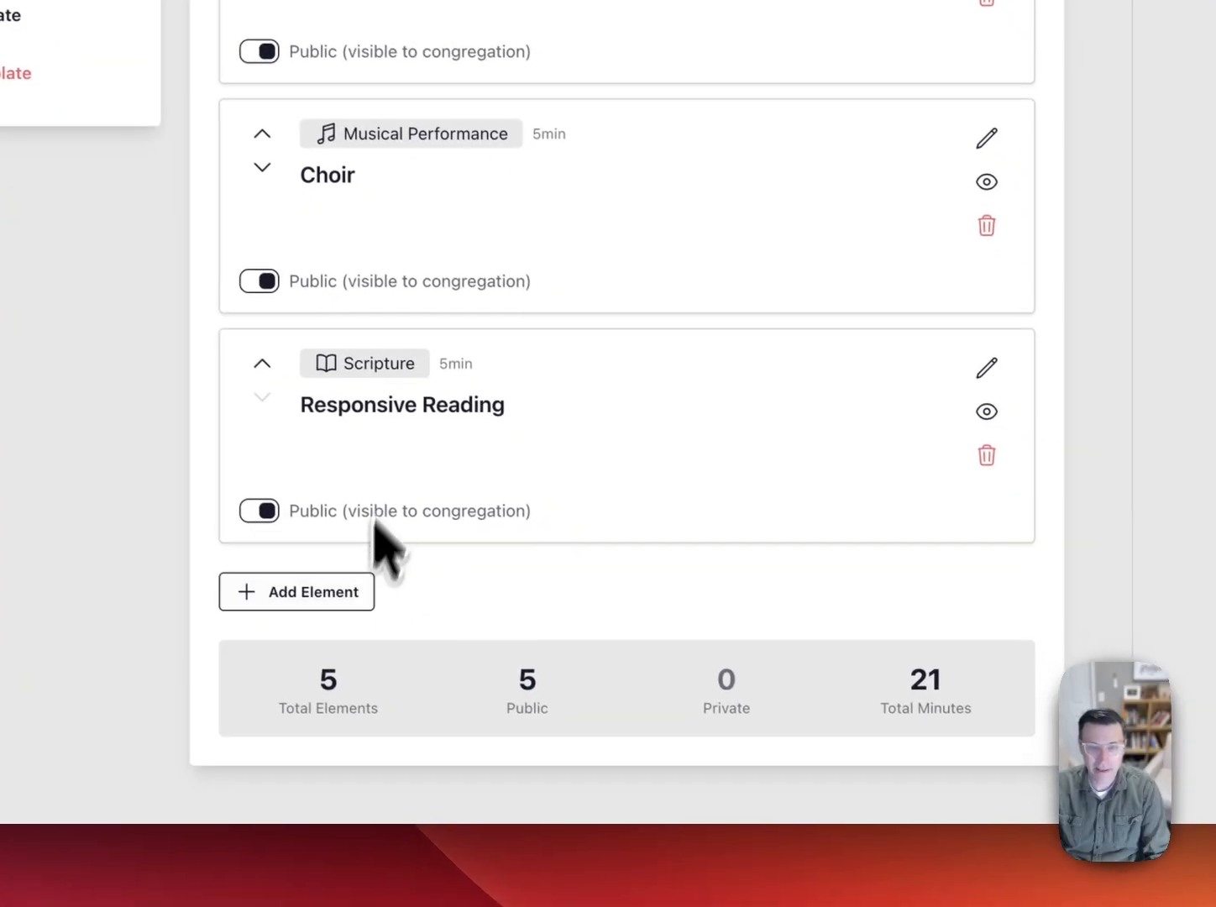
Add a public Congregational Song element titled "Hymn" with a 3-minute duration after the Responsive Reading.
{"action": "left_click", "coordinate": [367, 591]}
{"action": "scroll", "coordinate": [400, 432], "scroll_direction": "down", "scroll_amount": 3}
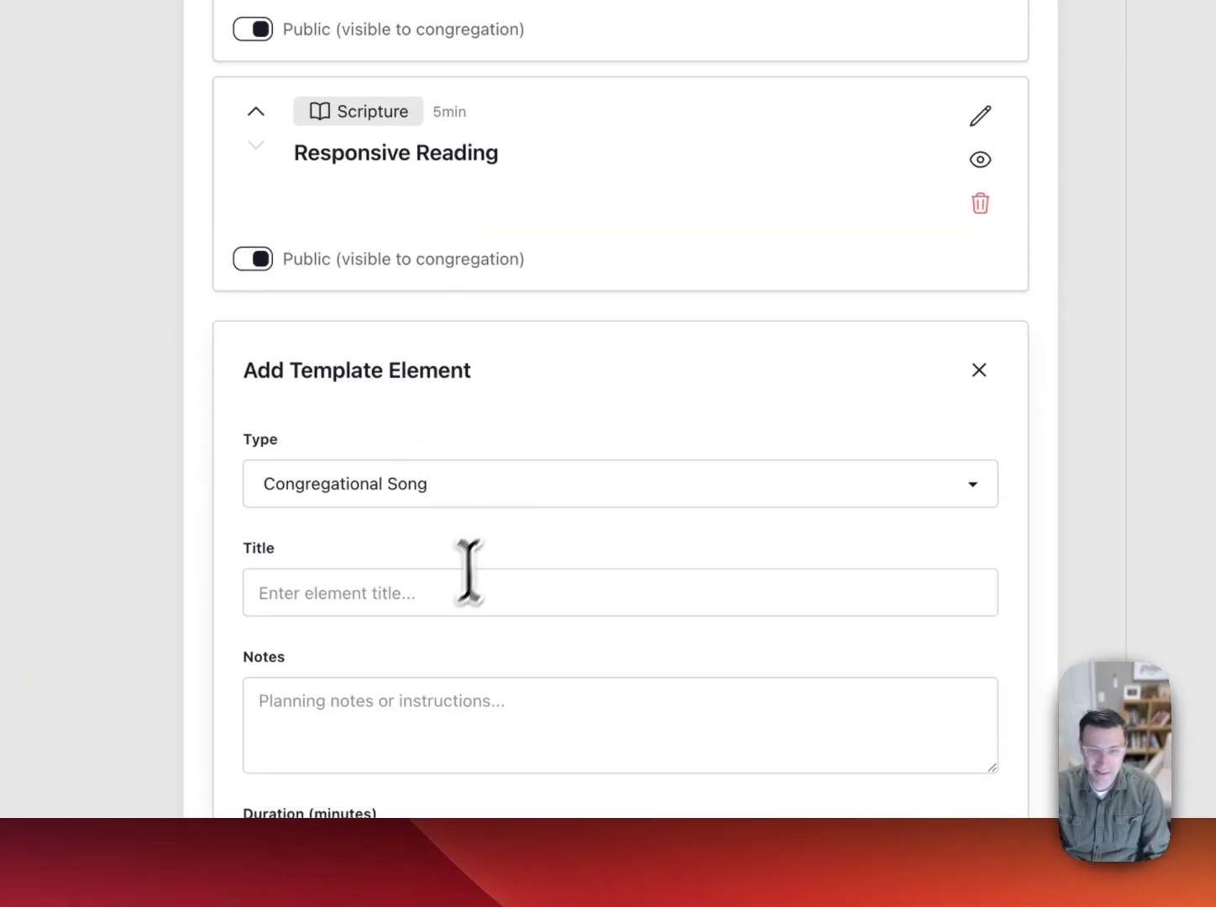
{"action": "left_click", "coordinate": [439, 604]}
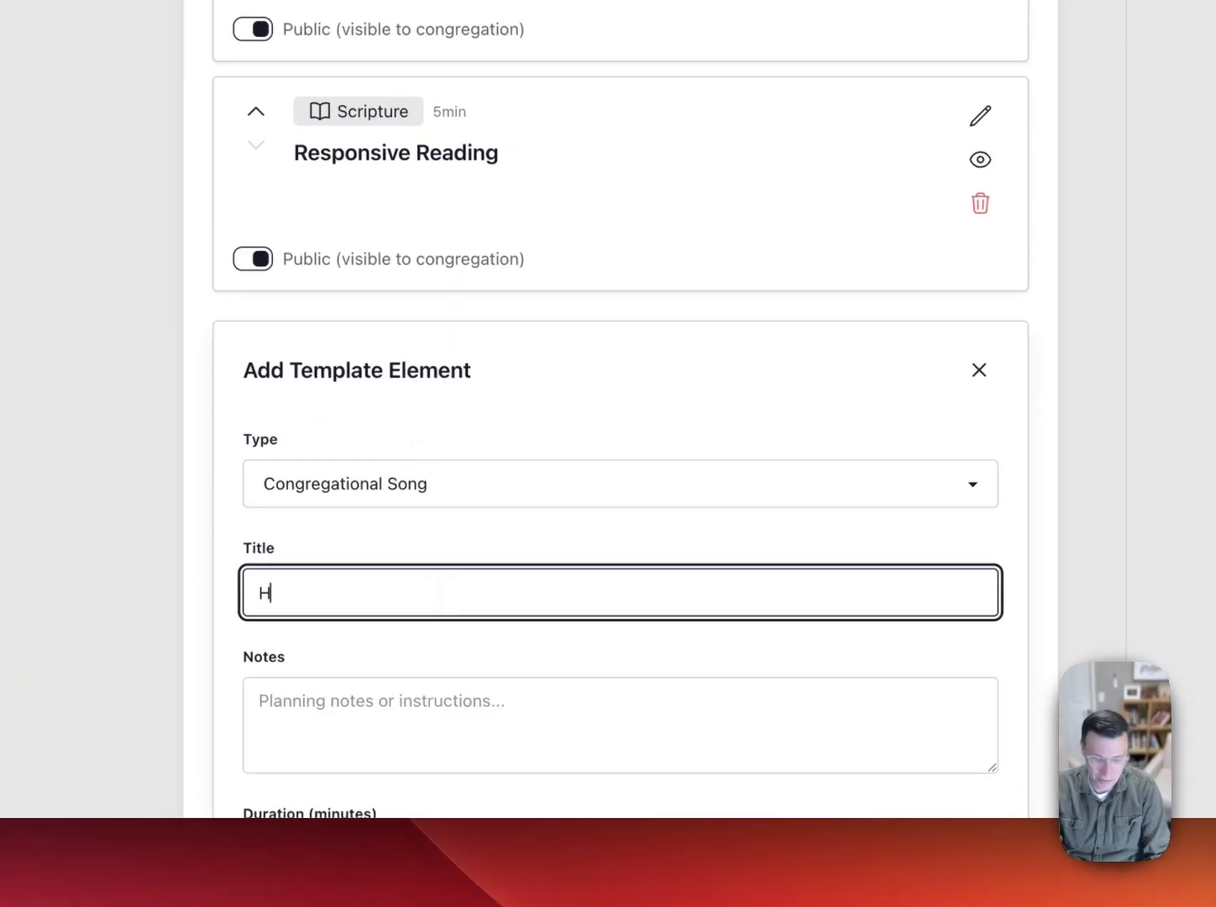
{"action": "scroll", "coordinate": [504, 588], "scroll_direction": "down", "scroll_amount": 5}
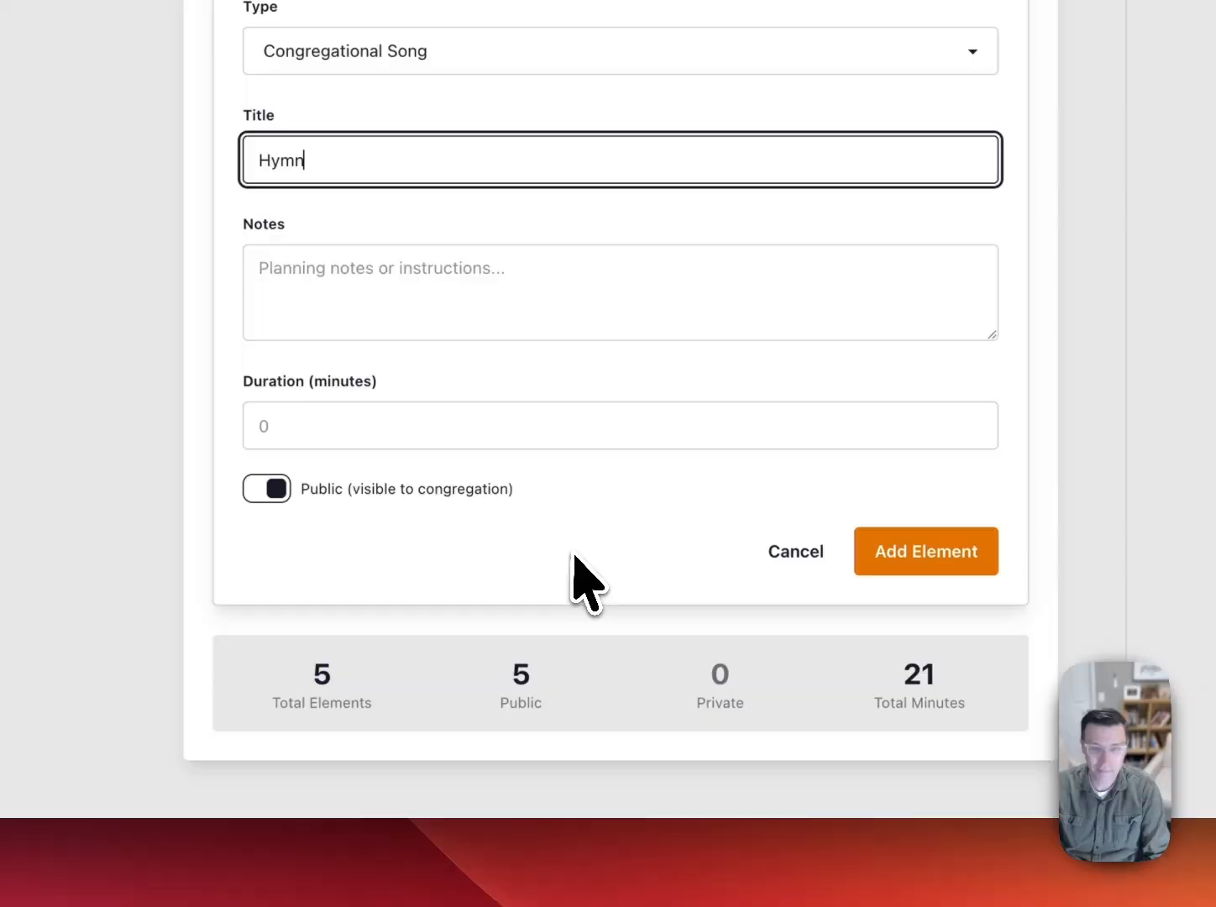
{"action": "left_click", "coordinate": [367, 427]}
{"action": "type", "text": "3"}
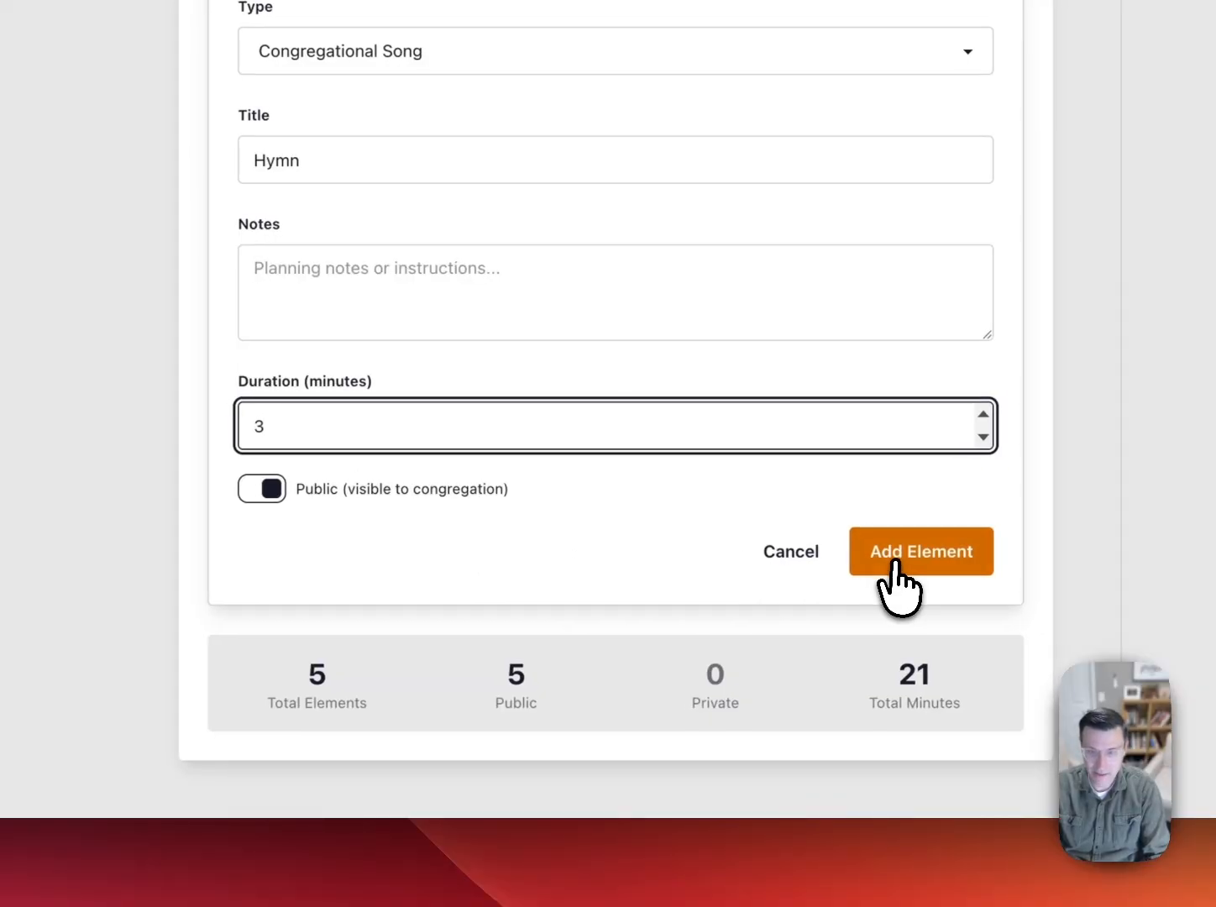
{"action": "left_click", "coordinate": [887, 565]}
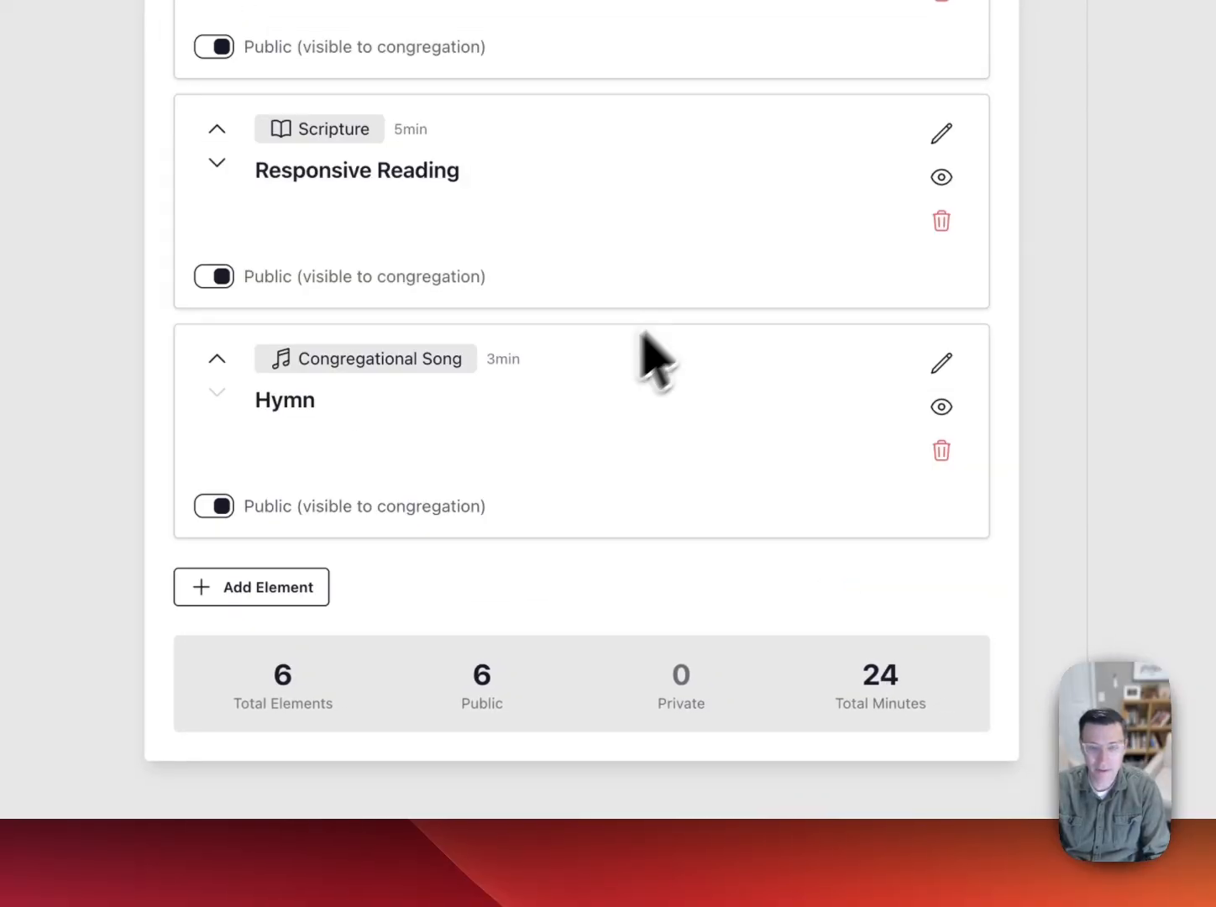
Add a public Offering element titled "Offering" with a 3-minute duration after the Hymn.
{"action": "left_click", "coordinate": [373, 588]}
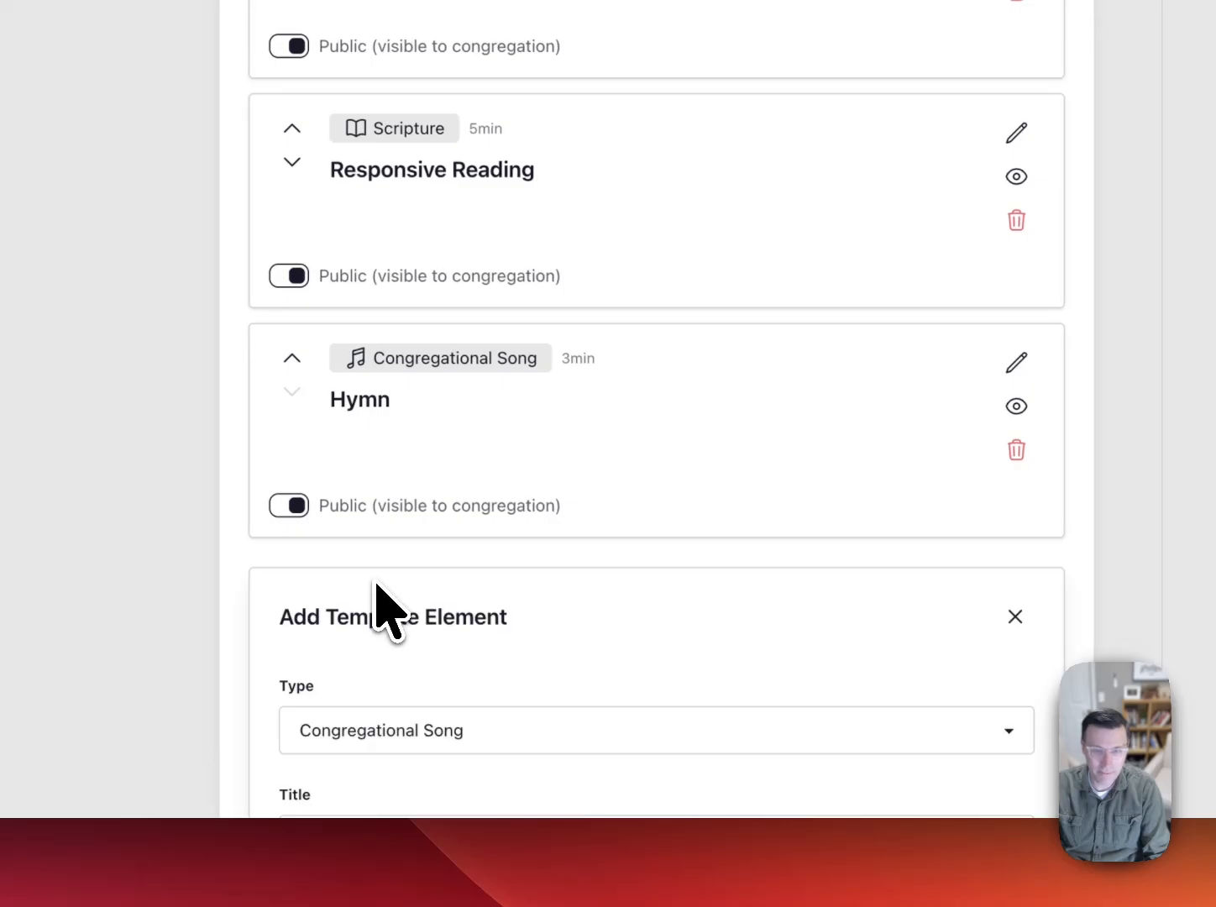
{"action": "scroll", "coordinate": [530, 621], "scroll_direction": "down", "scroll_amount": 3}
{"action": "left_click", "coordinate": [516, 525]}
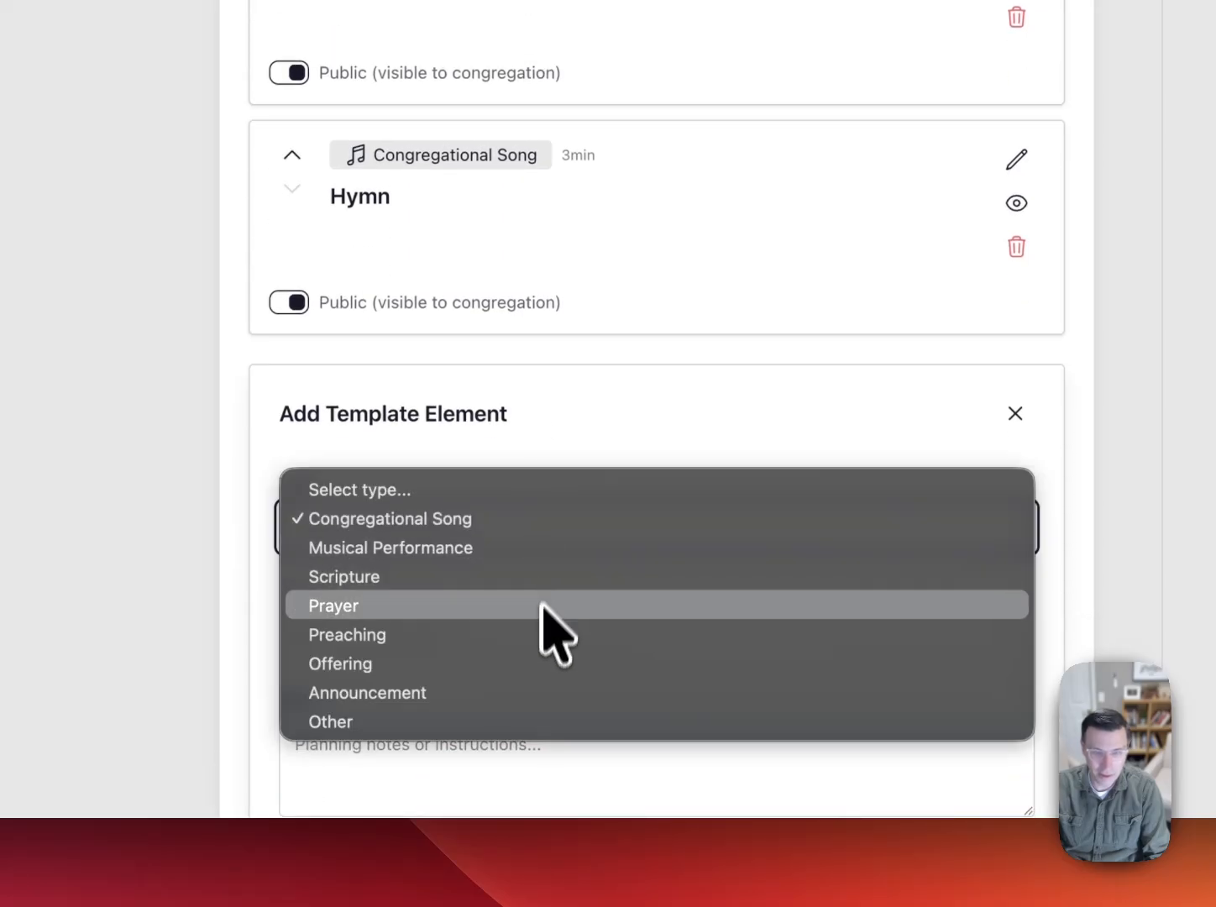
{"action": "left_click", "coordinate": [534, 664]}
{"action": "scroll", "coordinate": [535, 676], "scroll_direction": "down", "scroll_amount": 5}
{"action": "left_click", "coordinate": [404, 433]}
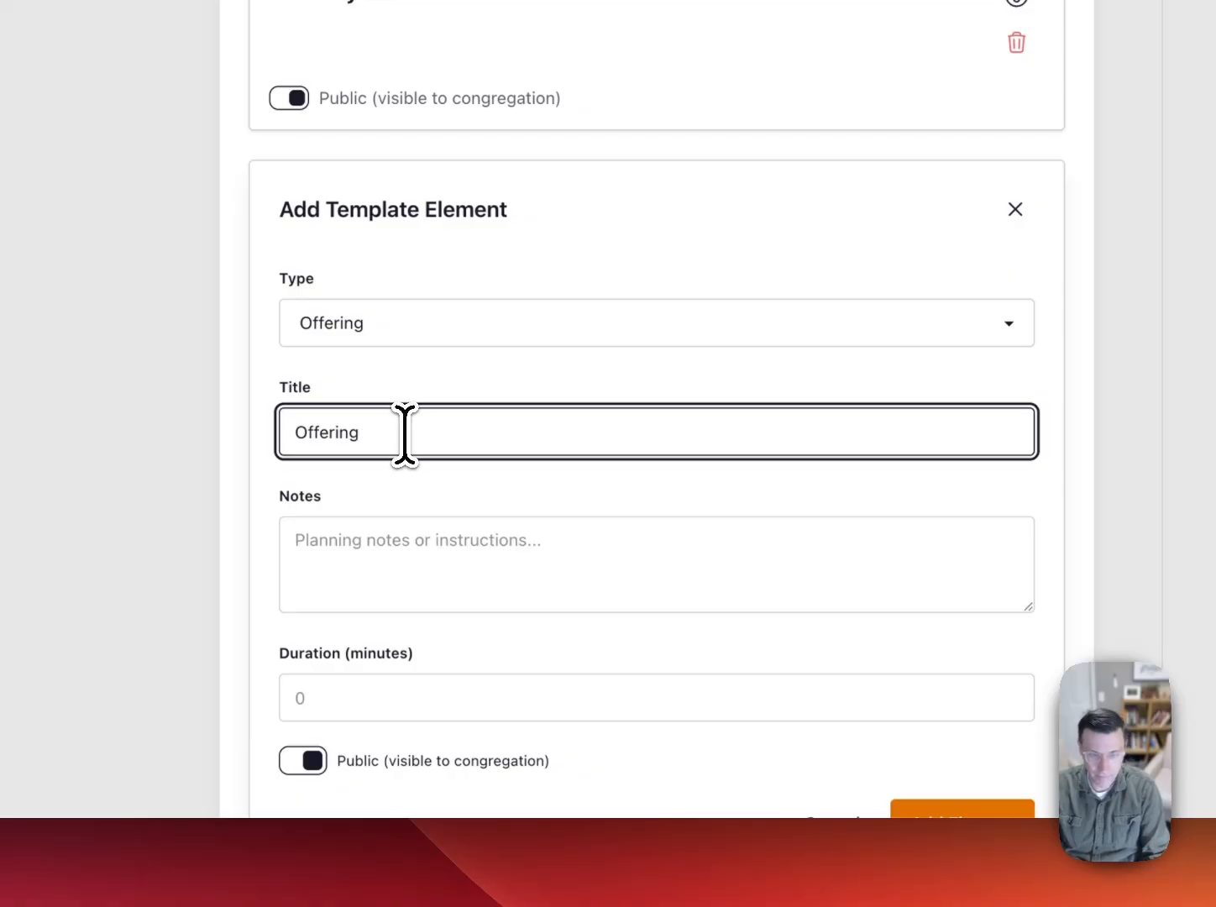
{"action": "left_click", "coordinate": [386, 698]}
{"action": "type", "text": "3"}
{"action": "scroll", "coordinate": [781, 591], "scroll_direction": "down", "scroll_amount": 6}
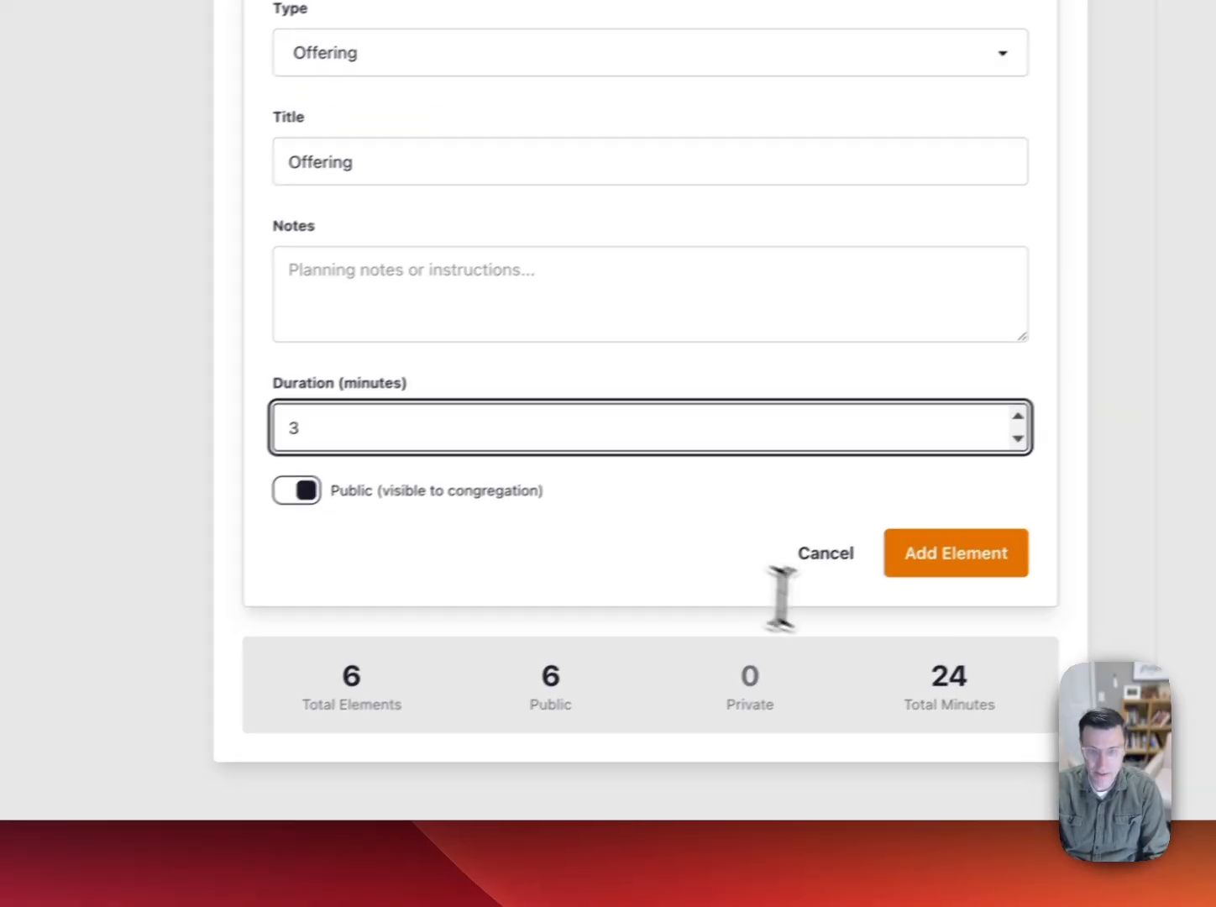
{"action": "left_click", "coordinate": [936, 559]}
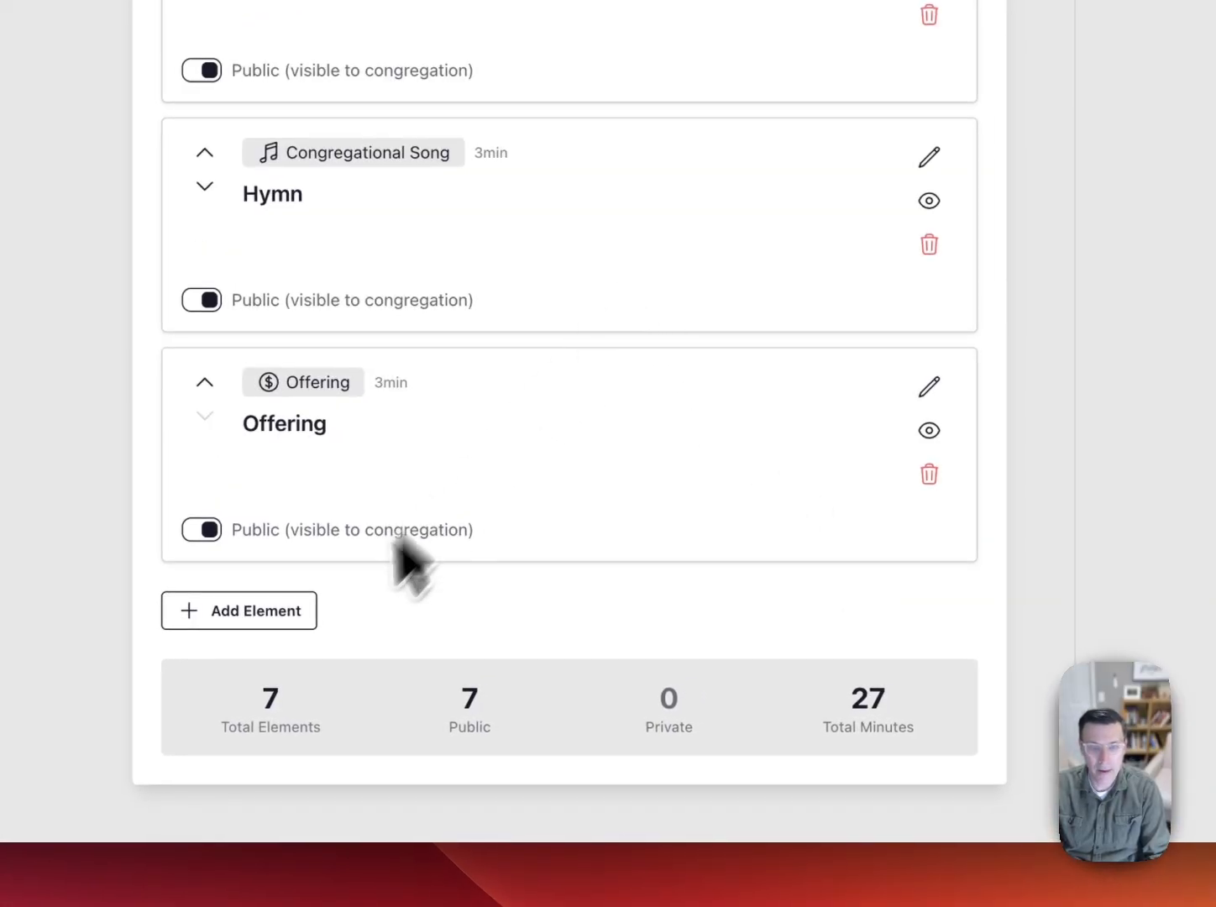
Add another public Congregational Song element titled "Hymn" with a 3-minute duration after the Offering.
{"action": "left_click", "coordinate": [287, 611]}
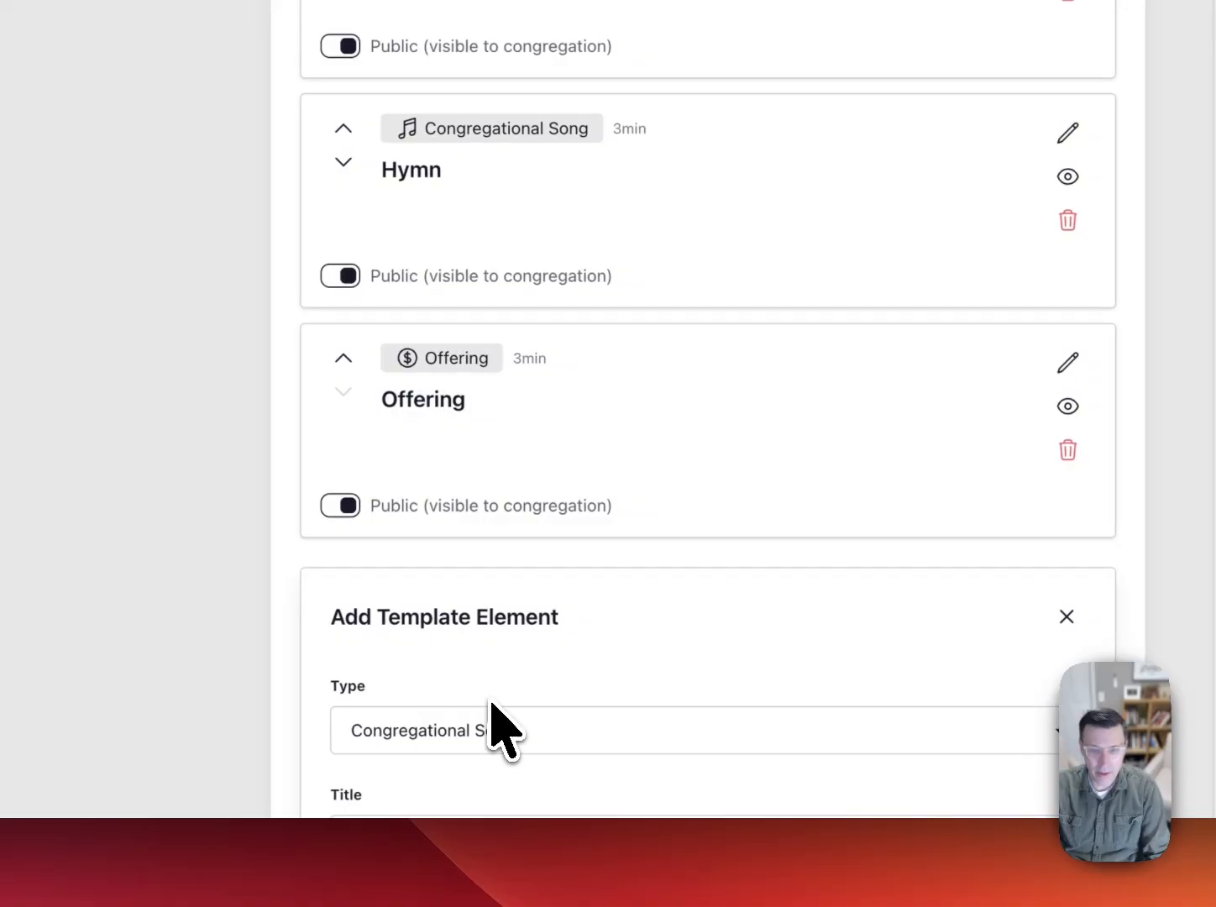
{"action": "scroll", "coordinate": [485, 731], "scroll_direction": "down", "scroll_amount": 3}
{"action": "left_click", "coordinate": [472, 508]}
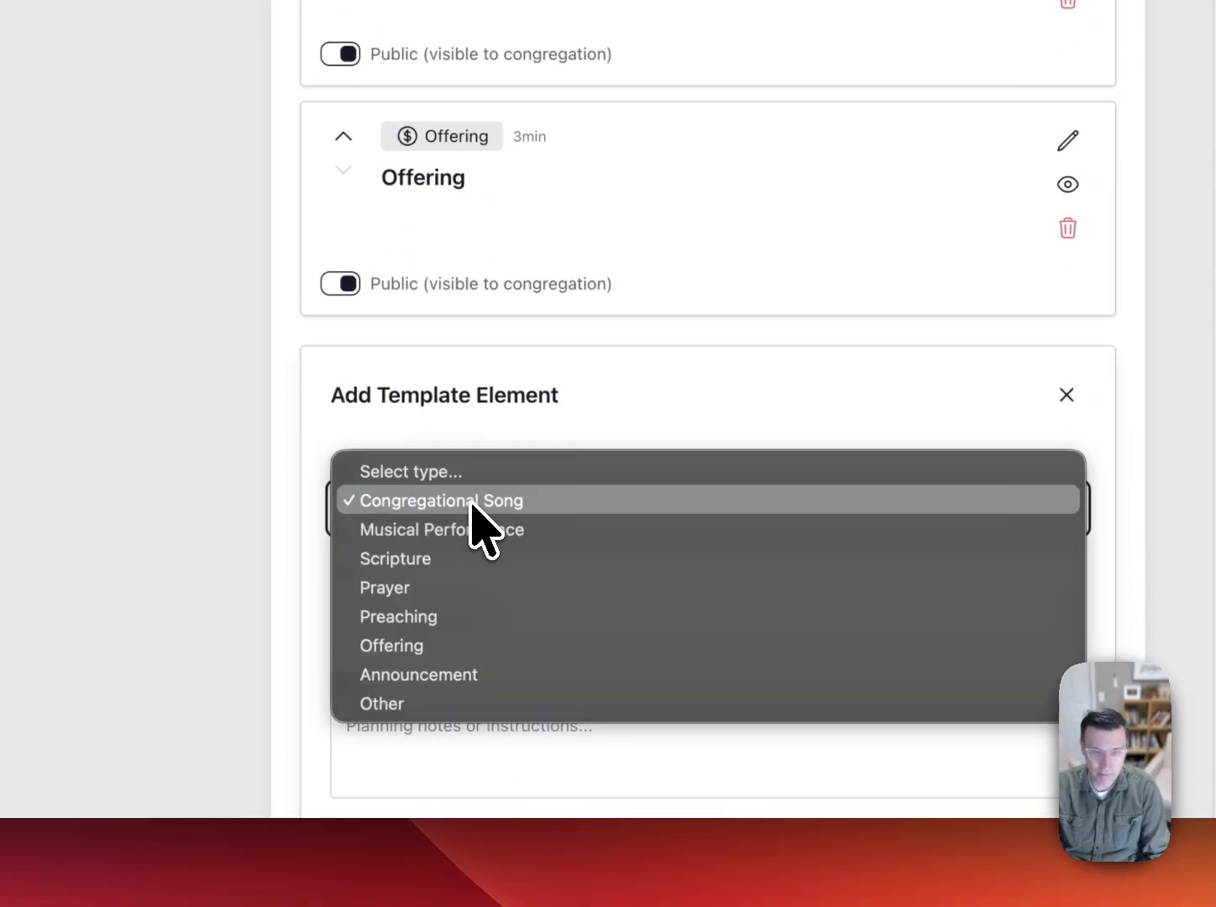
{"action": "left_click", "coordinate": [472, 502]}
{"action": "scroll", "coordinate": [476, 509], "scroll_direction": "down", "scroll_amount": 4}
{"action": "left_click", "coordinate": [403, 358]}
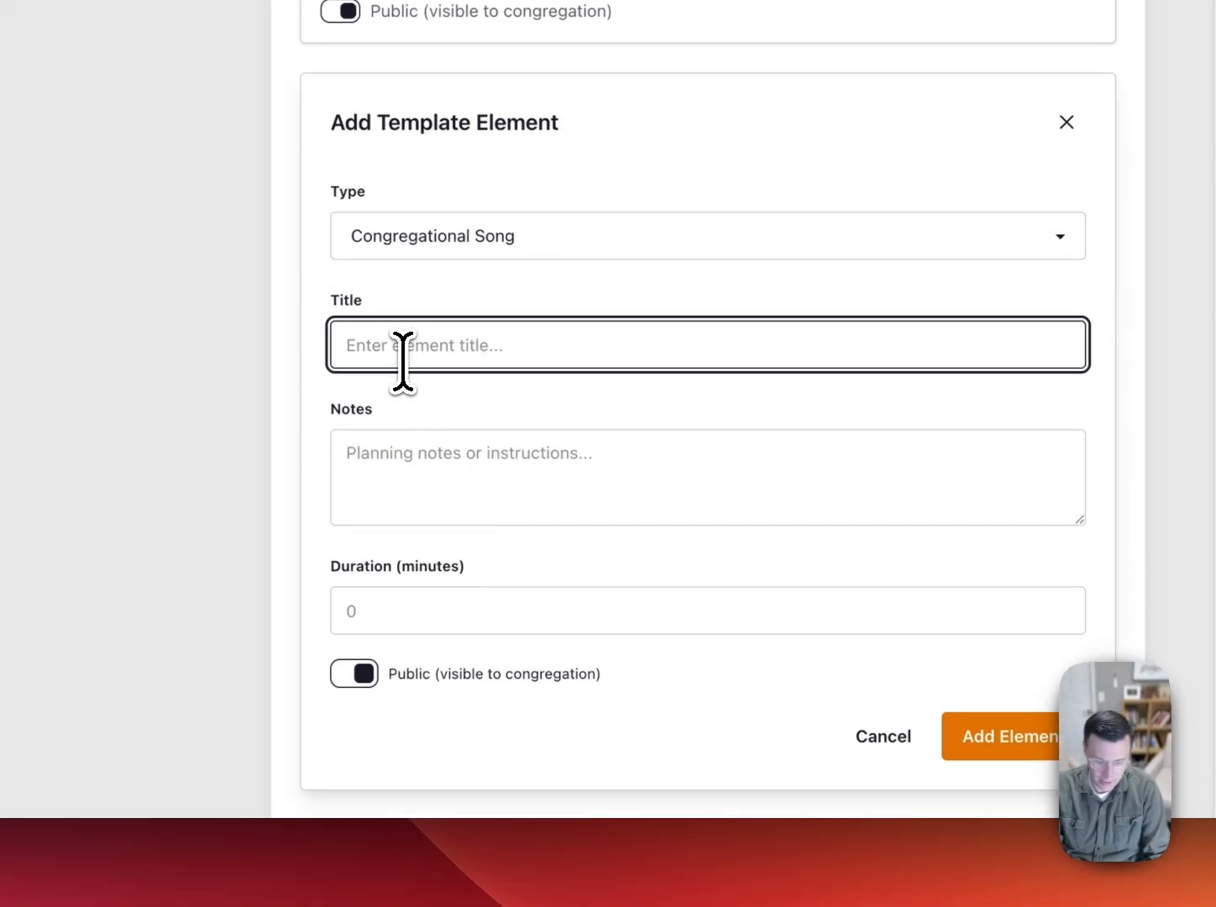
{"action": "left_click", "coordinate": [374, 611]}
{"action": "type", "text": "3"}
{"action": "scroll", "coordinate": [888, 739], "scroll_direction": "right", "scroll_amount": 5}
{"action": "left_click", "coordinate": [884, 737]}
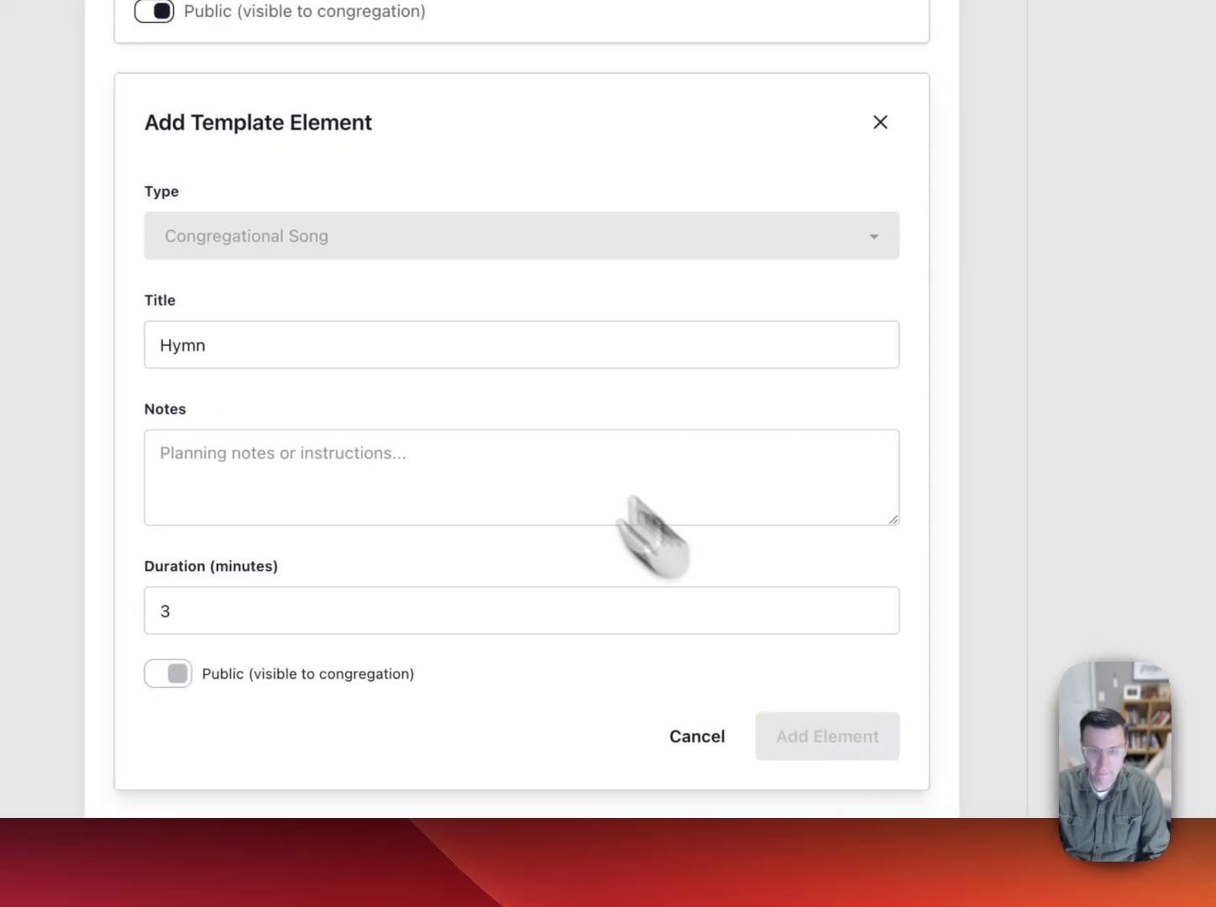
Add a public Musical Performance element titled "Special" with a 5-minute duration after the second Hymn.
{"action": "left_click", "coordinate": [340, 610]}
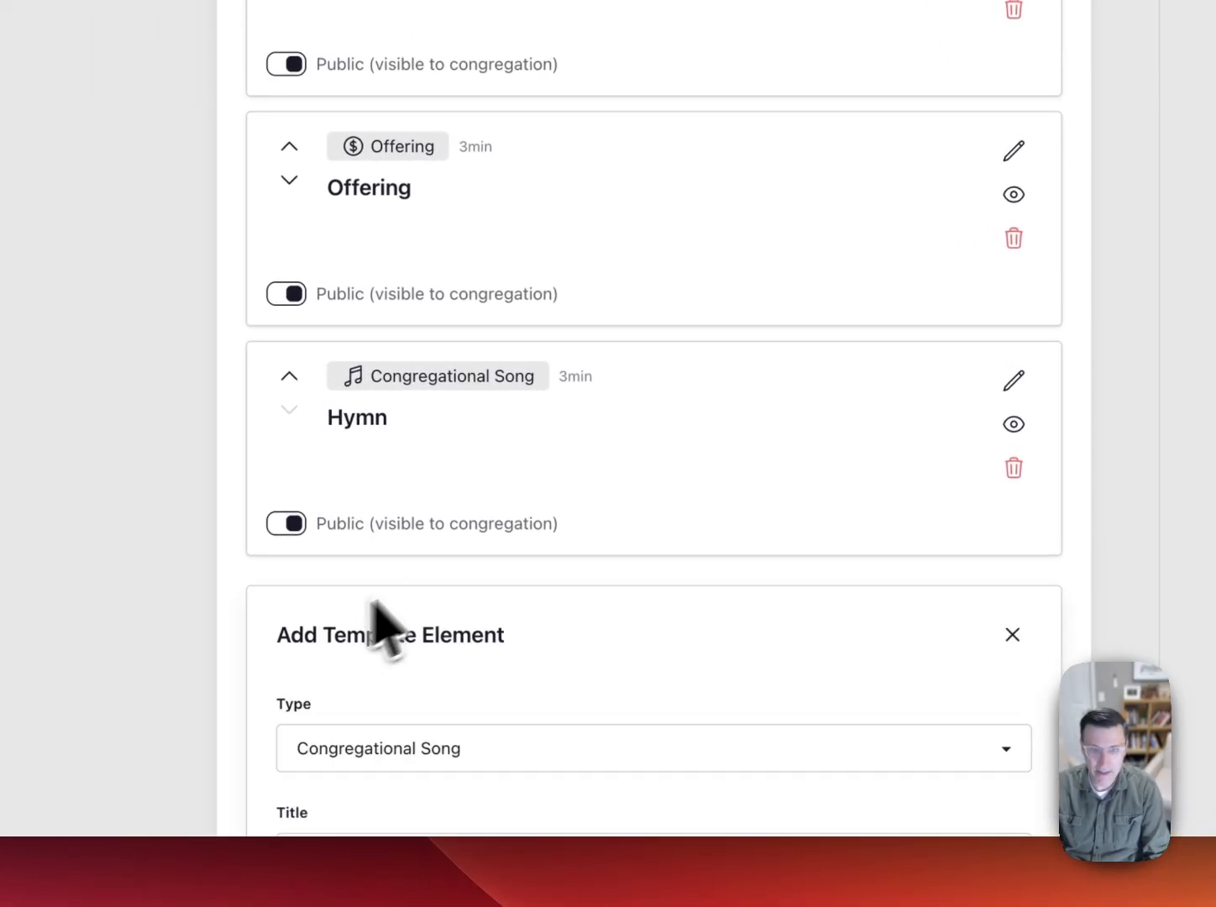
{"action": "scroll", "coordinate": [386, 604], "scroll_direction": "down", "scroll_amount": 6}
{"action": "left_click", "coordinate": [427, 217]}
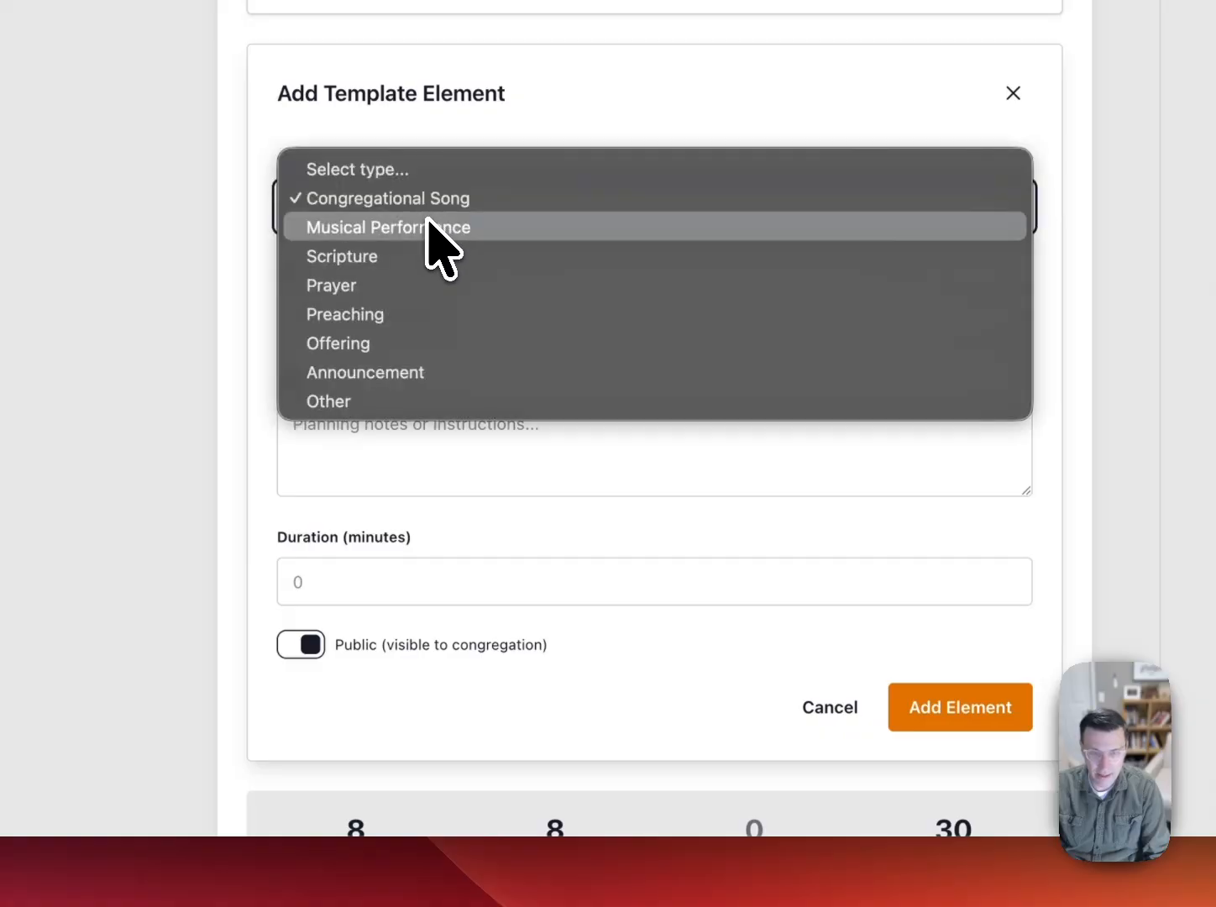
{"action": "left_click", "coordinate": [431, 227]}
{"action": "left_click", "coordinate": [406, 304]}
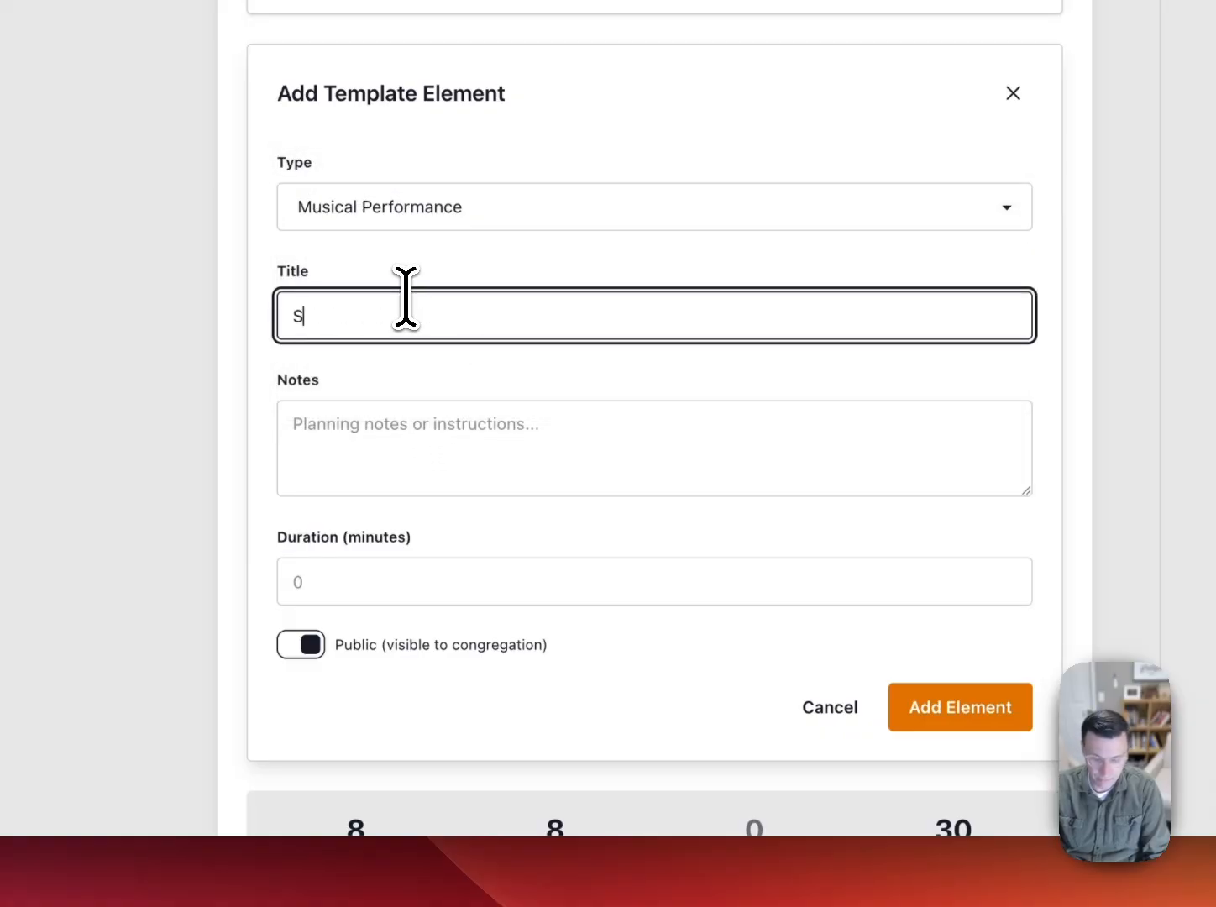
{"action": "left_click", "coordinate": [401, 598]}
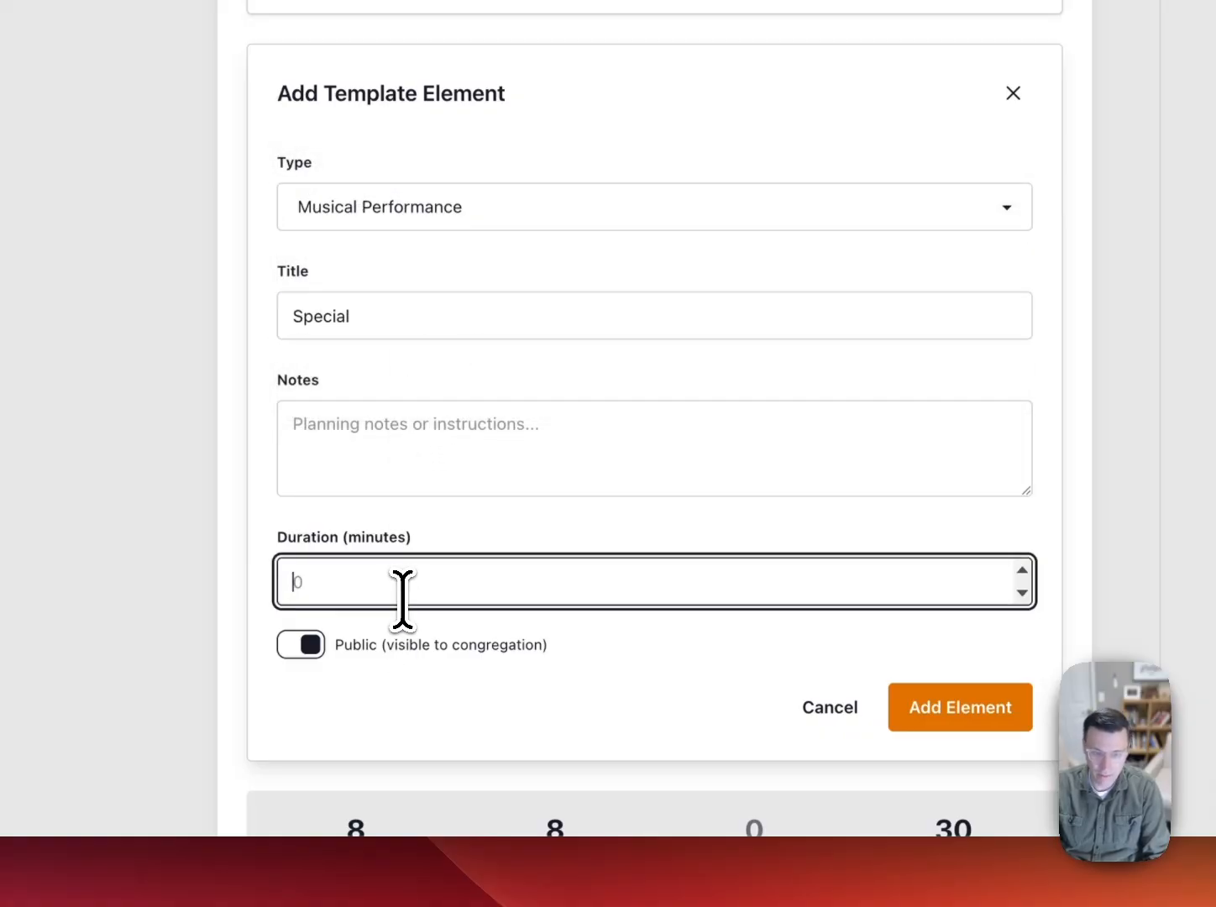
{"action": "type", "text": "5"}
{"action": "left_click", "coordinate": [920, 704]}
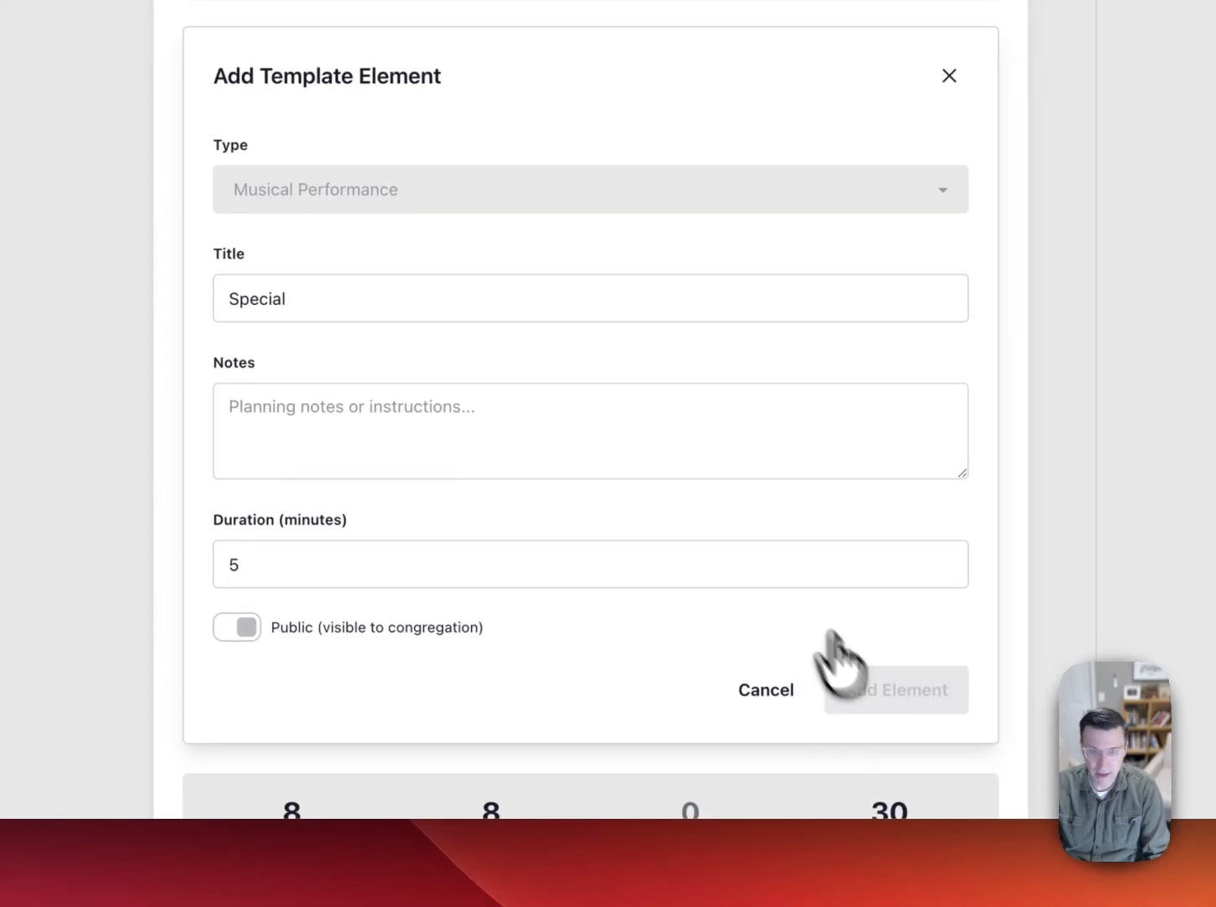
Add a public Preaching element titled "Sermon" with a 45-minute duration after the Special.
{"action": "left_click", "coordinate": [303, 588]}
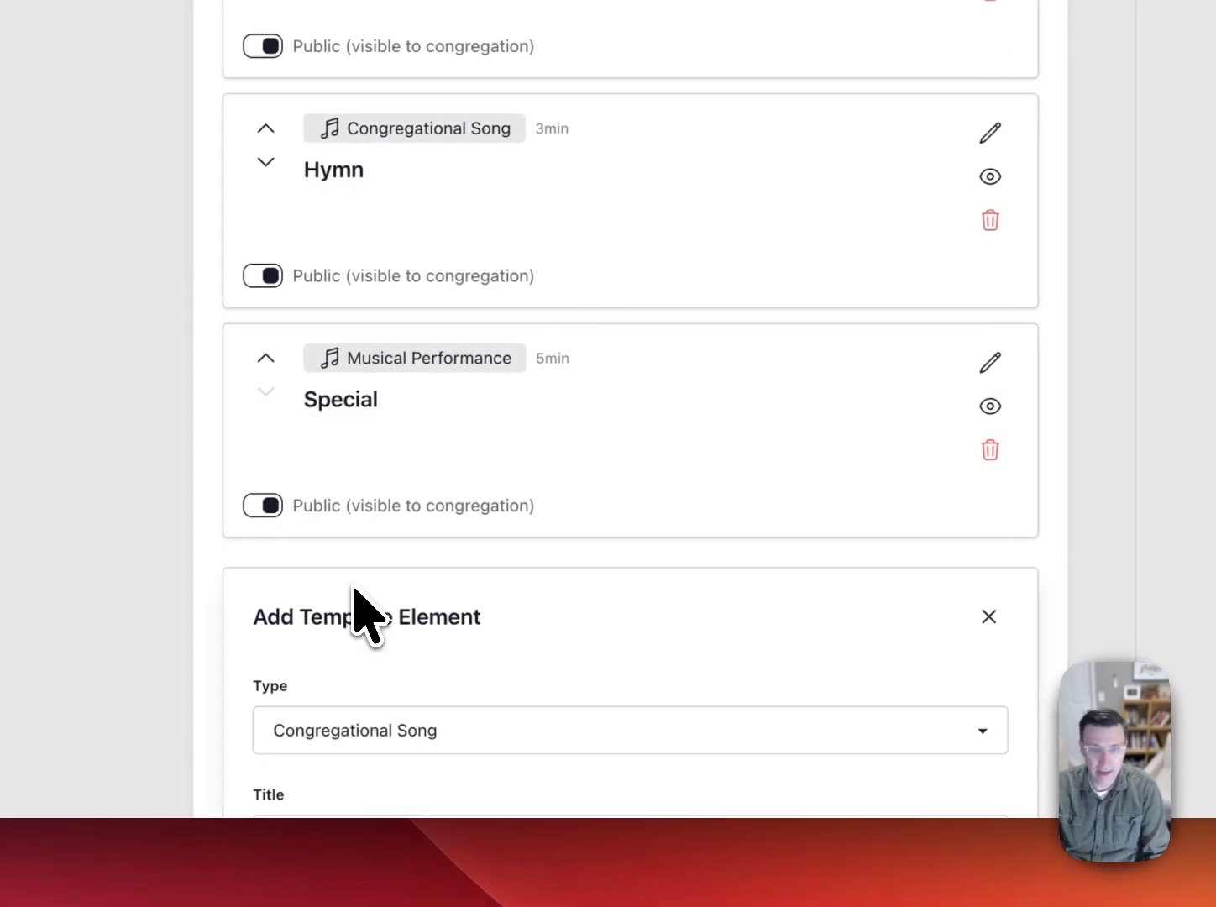
{"action": "scroll", "coordinate": [361, 503], "scroll_direction": "down", "scroll_amount": 5}
{"action": "left_click", "coordinate": [404, 499]}
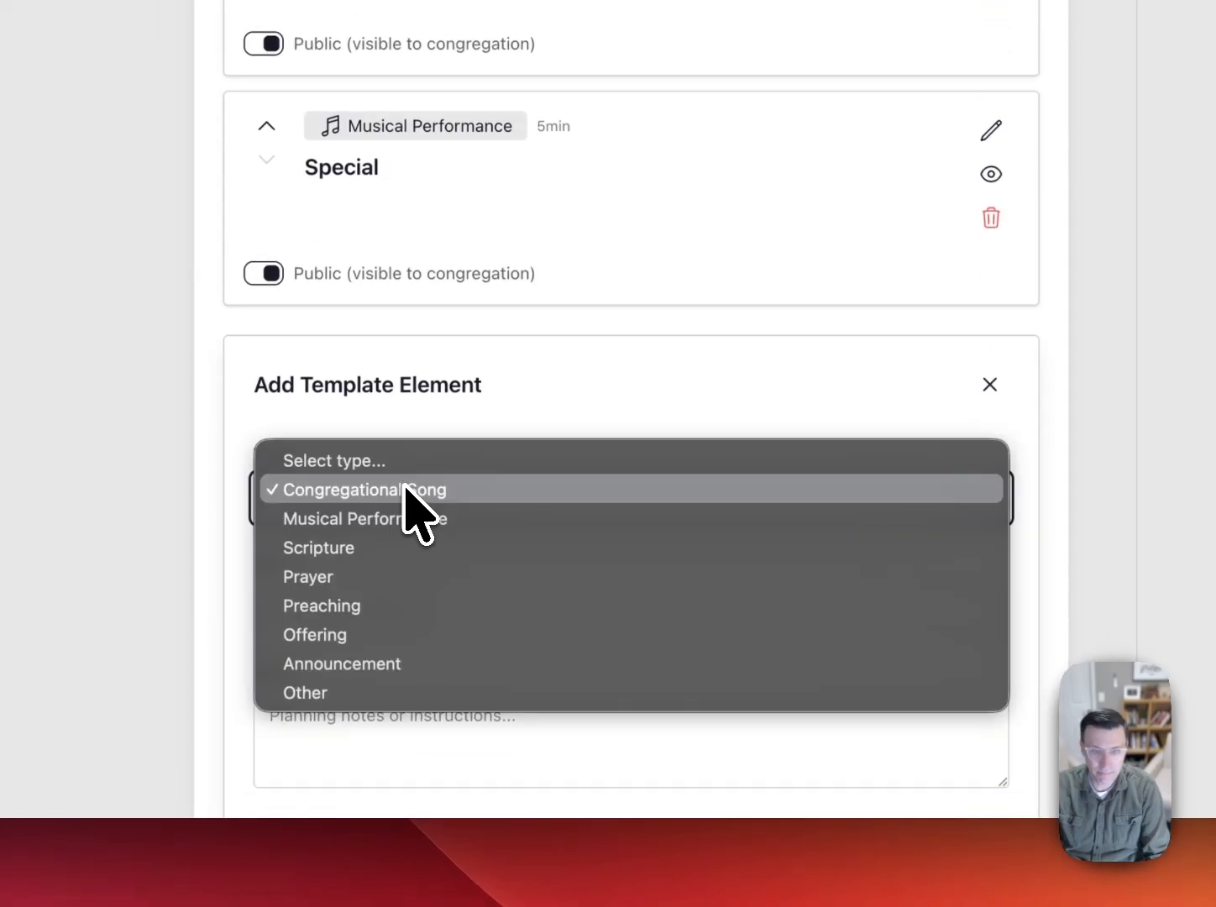
{"action": "left_click", "coordinate": [444, 606]}
{"action": "scroll", "coordinate": [492, 538], "scroll_direction": "down", "scroll_amount": 3}
{"action": "left_click", "coordinate": [444, 412]}
{"action": "type", "text": "Sermon"}
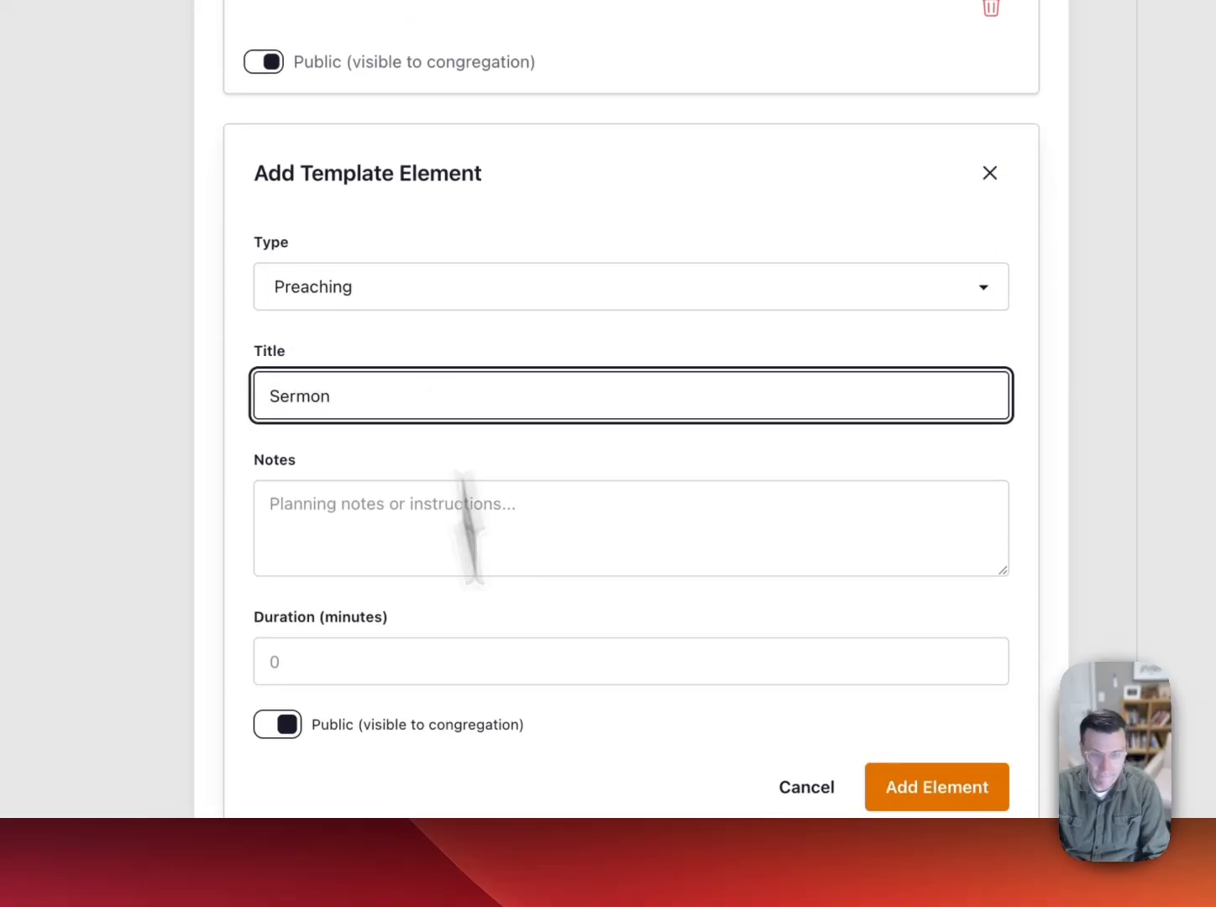
{"action": "left_click", "coordinate": [496, 657]}
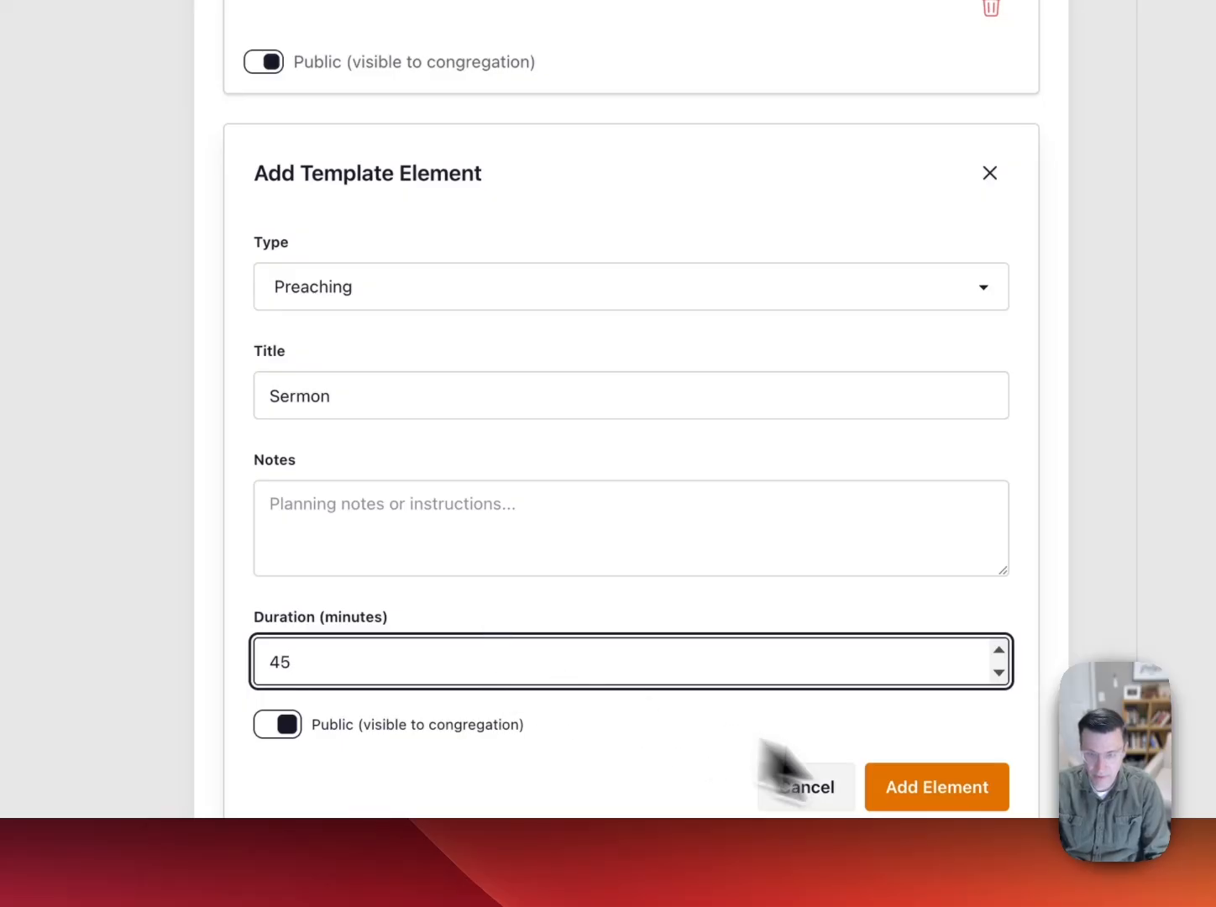
{"action": "left_click", "coordinate": [933, 787]}
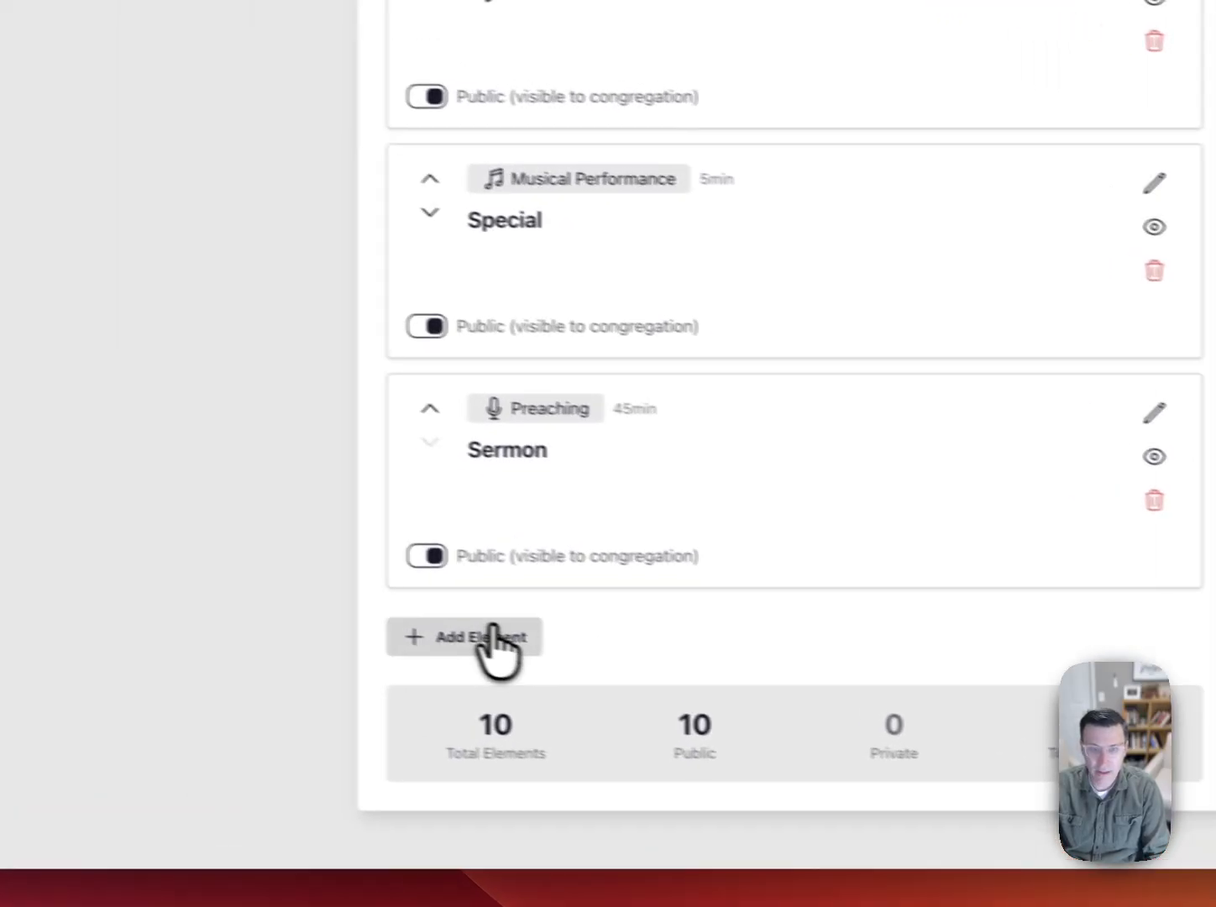
Add a public Congregational Song element titled "Song of Invitation" with a 5-minute duration after the Sermon.
{"action": "left_click", "coordinate": [239, 589]}
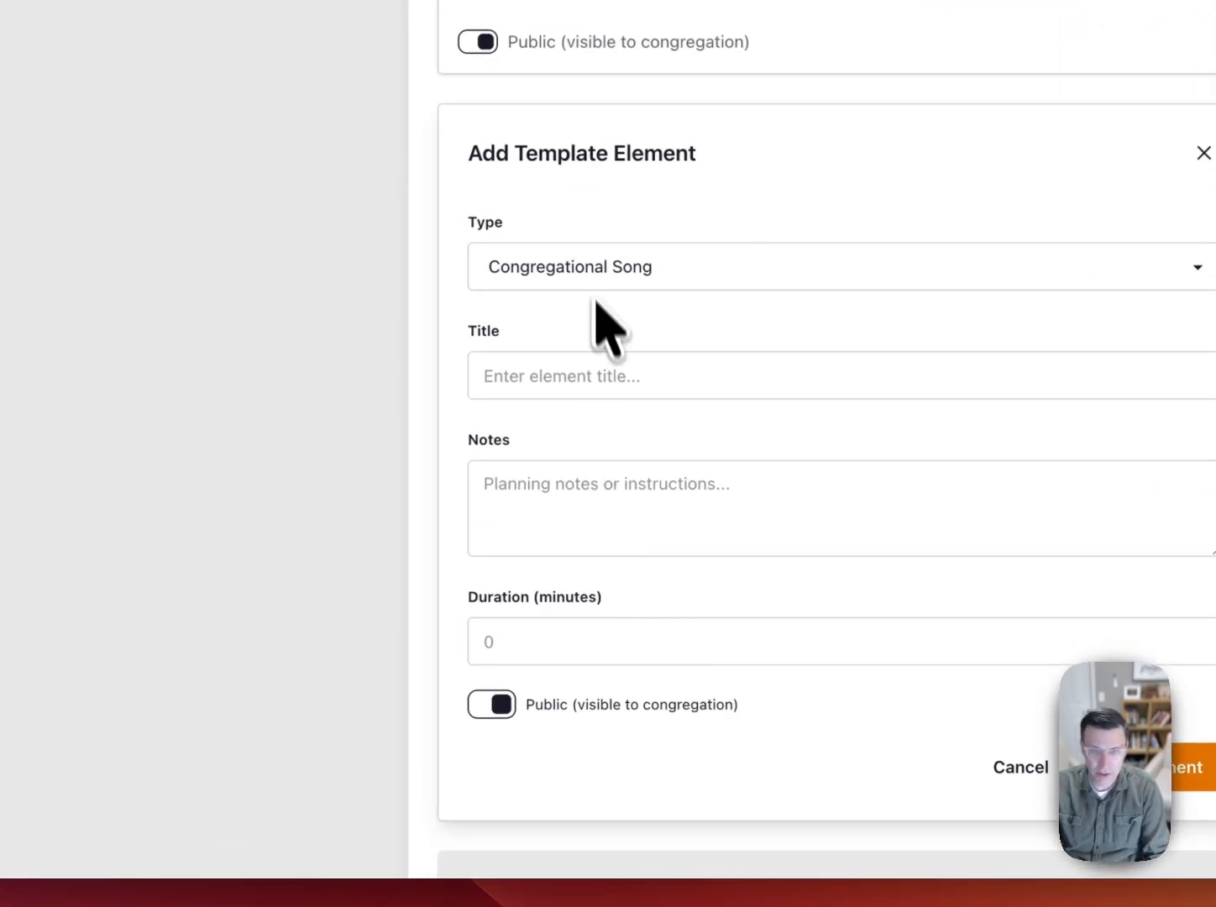
{"action": "left_click", "coordinate": [593, 278]}
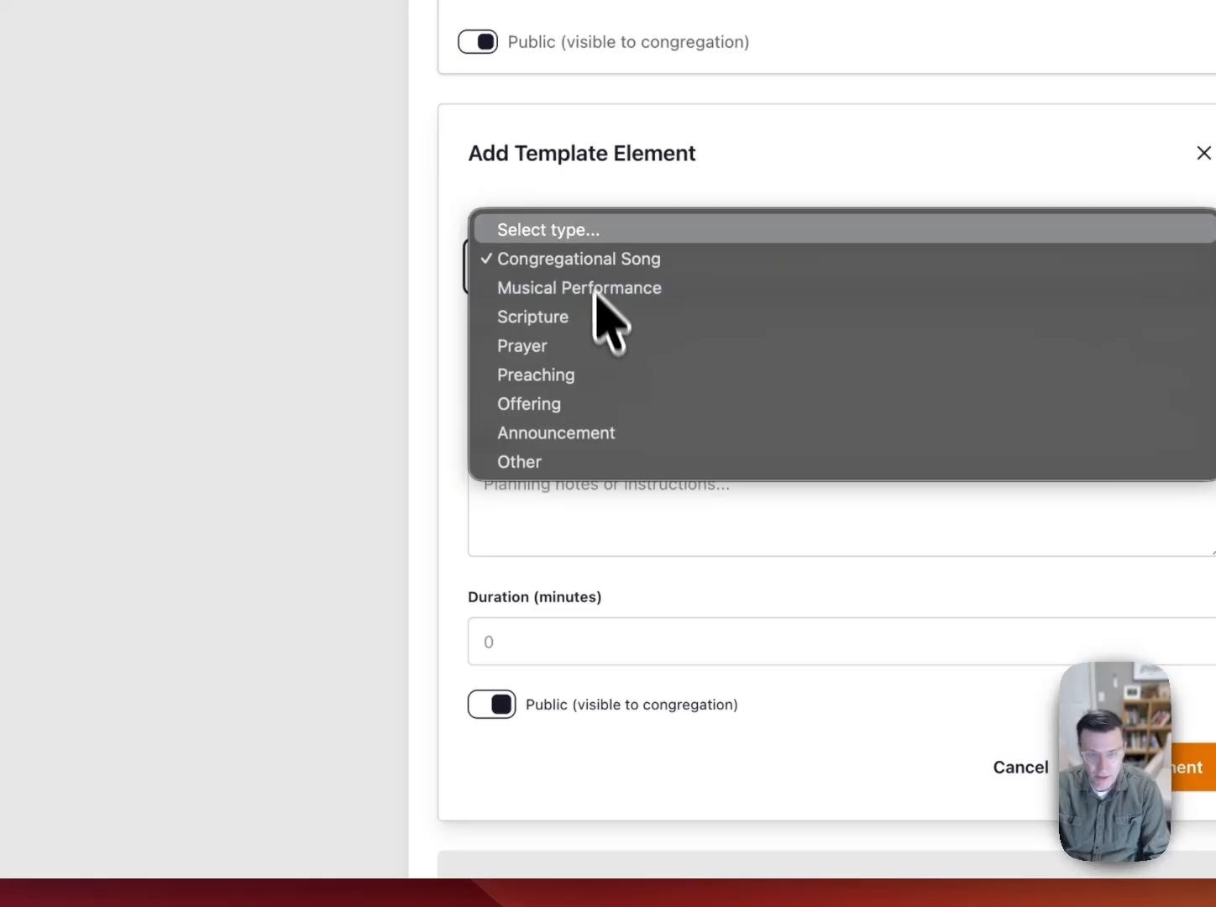
{"action": "left_click", "coordinate": [597, 260]}
{"action": "left_click", "coordinate": [574, 369]}
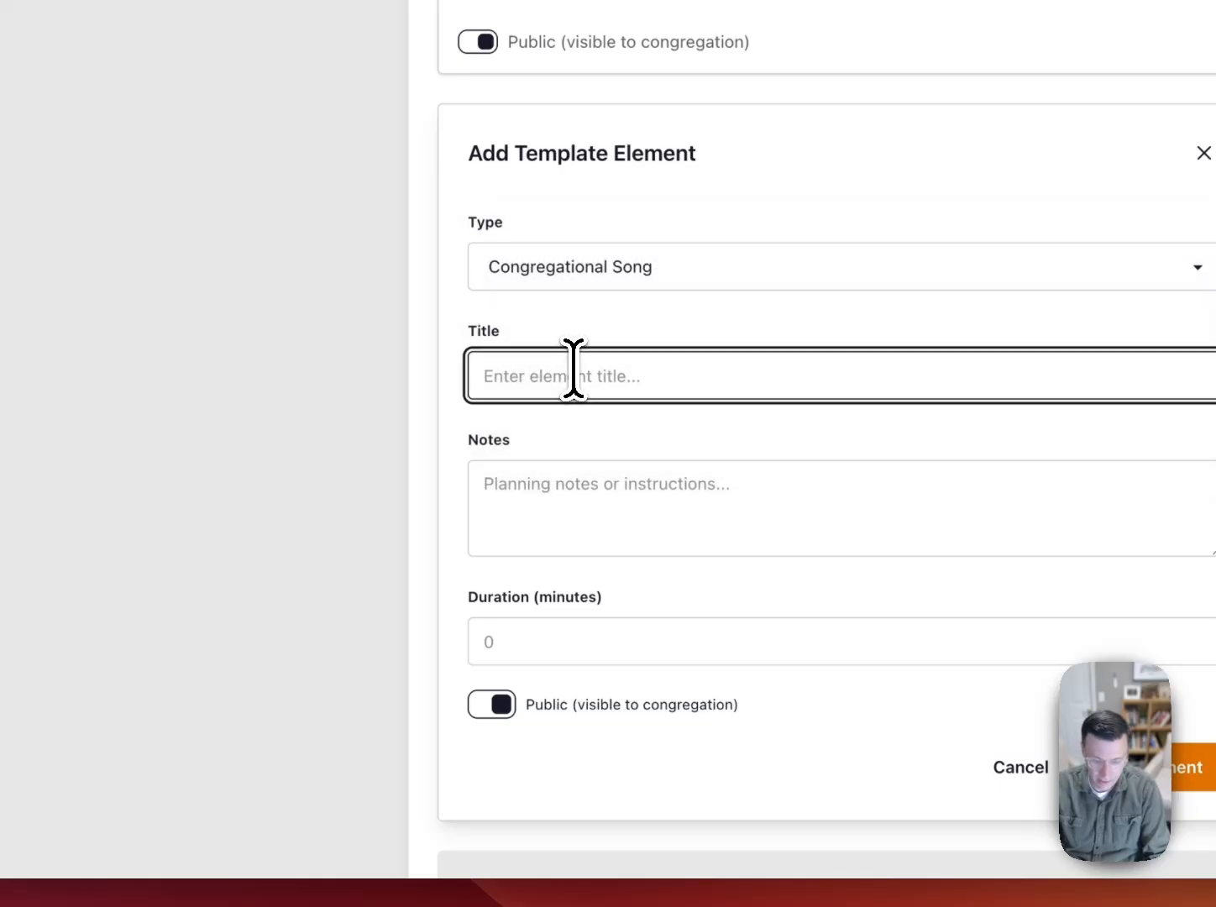
{"action": "type", "text": "Song of Invigati"}
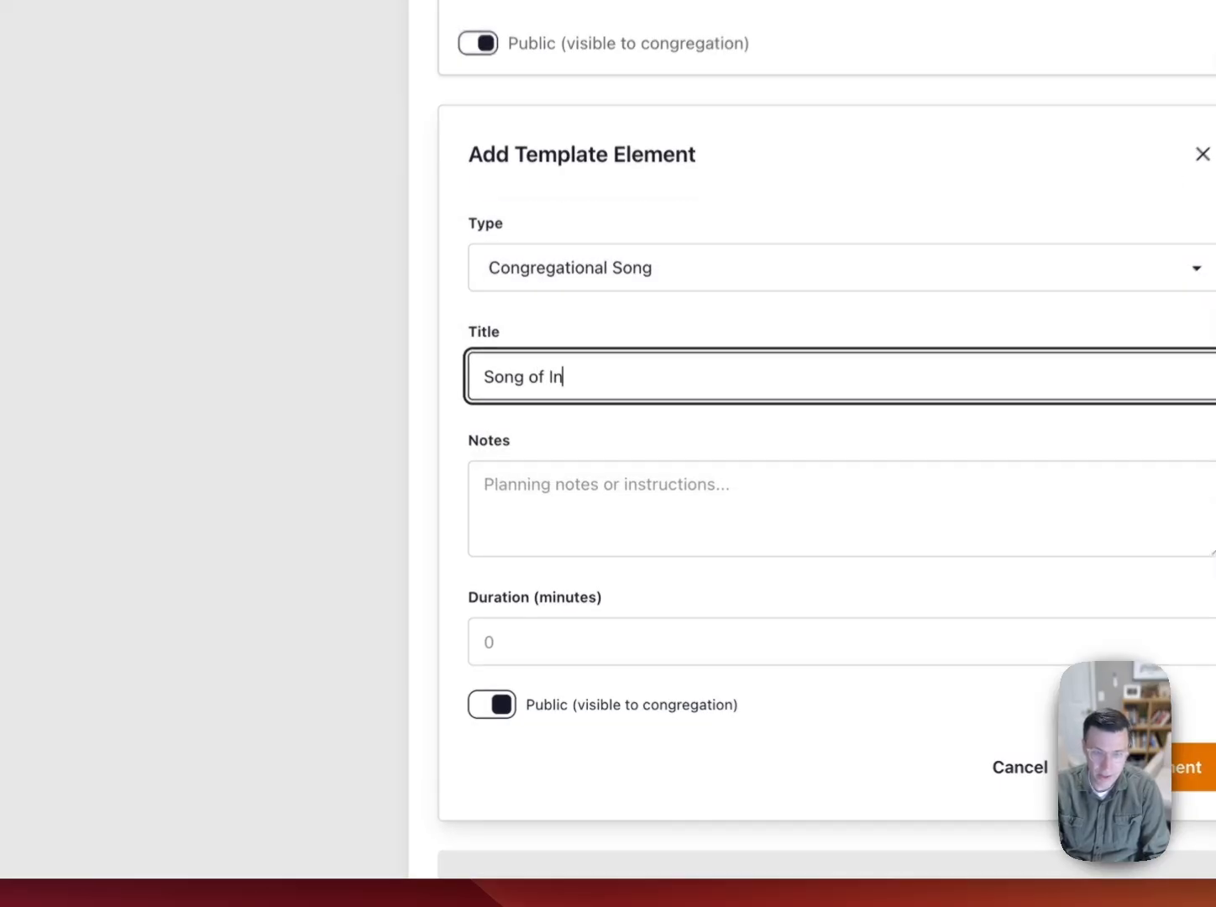
{"action": "key", "text": "BackSpace"}
{"action": "key", "text": "BackSpace"}
{"action": "key", "text": "BackSpace"}
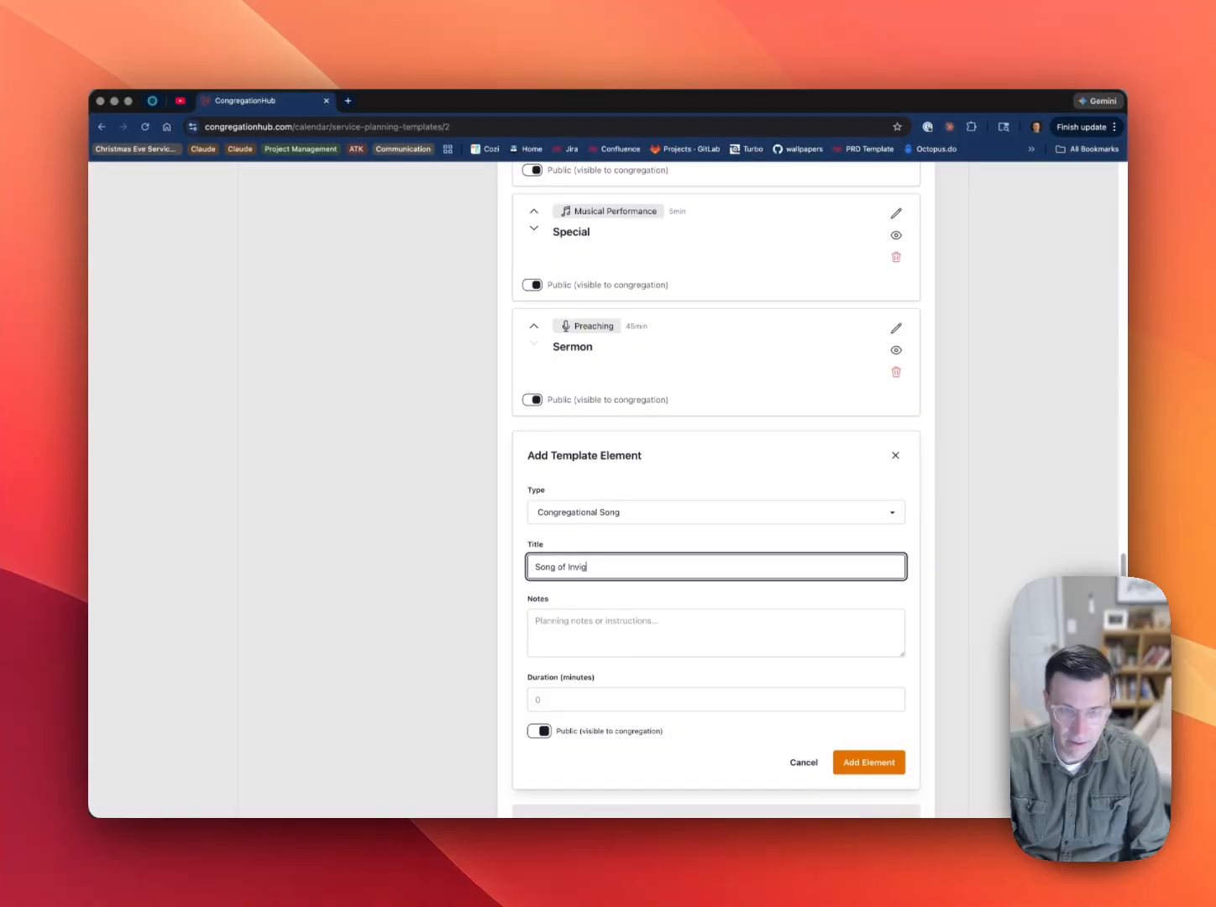
{"action": "type", "text": "ation"}
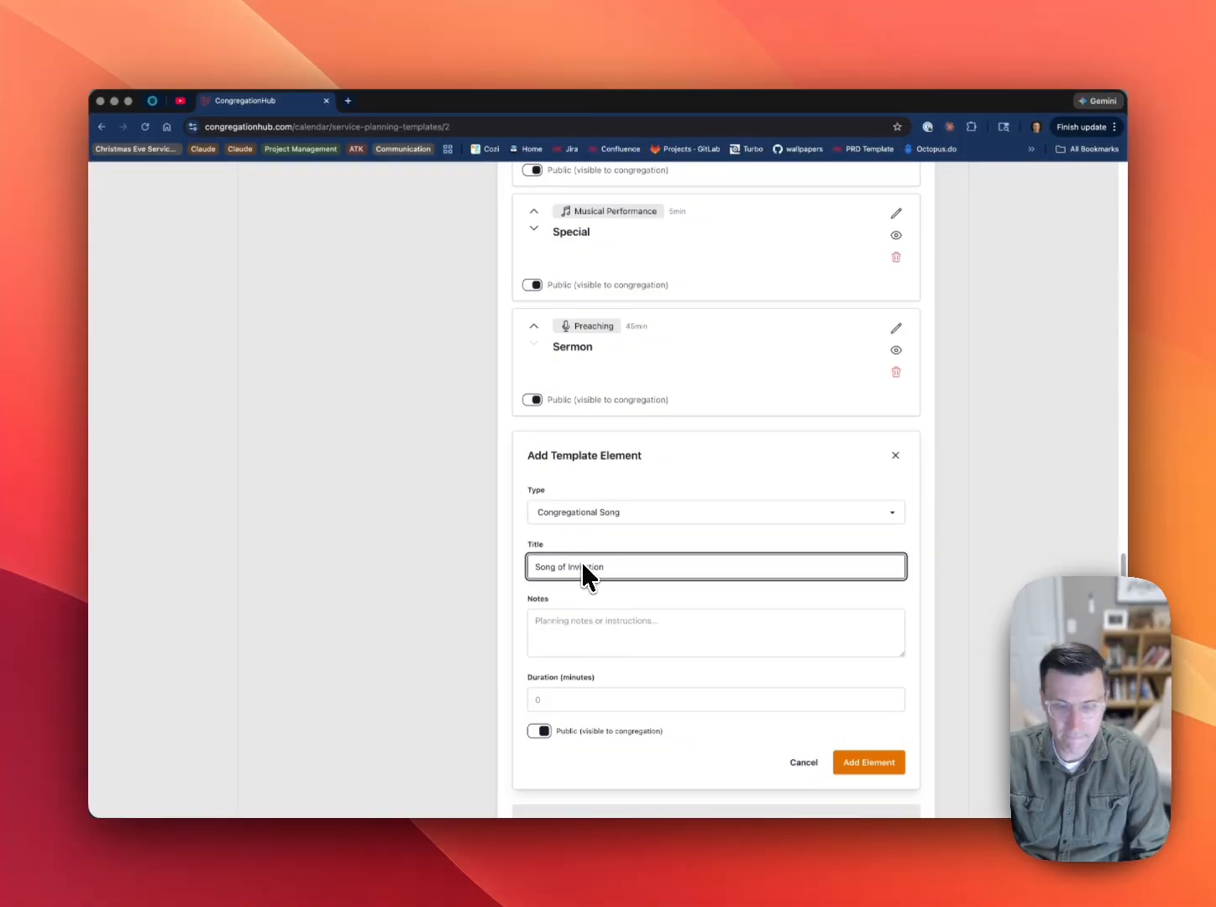
{"action": "left_click", "coordinate": [604, 699]}
{"action": "type", "text": "5"}
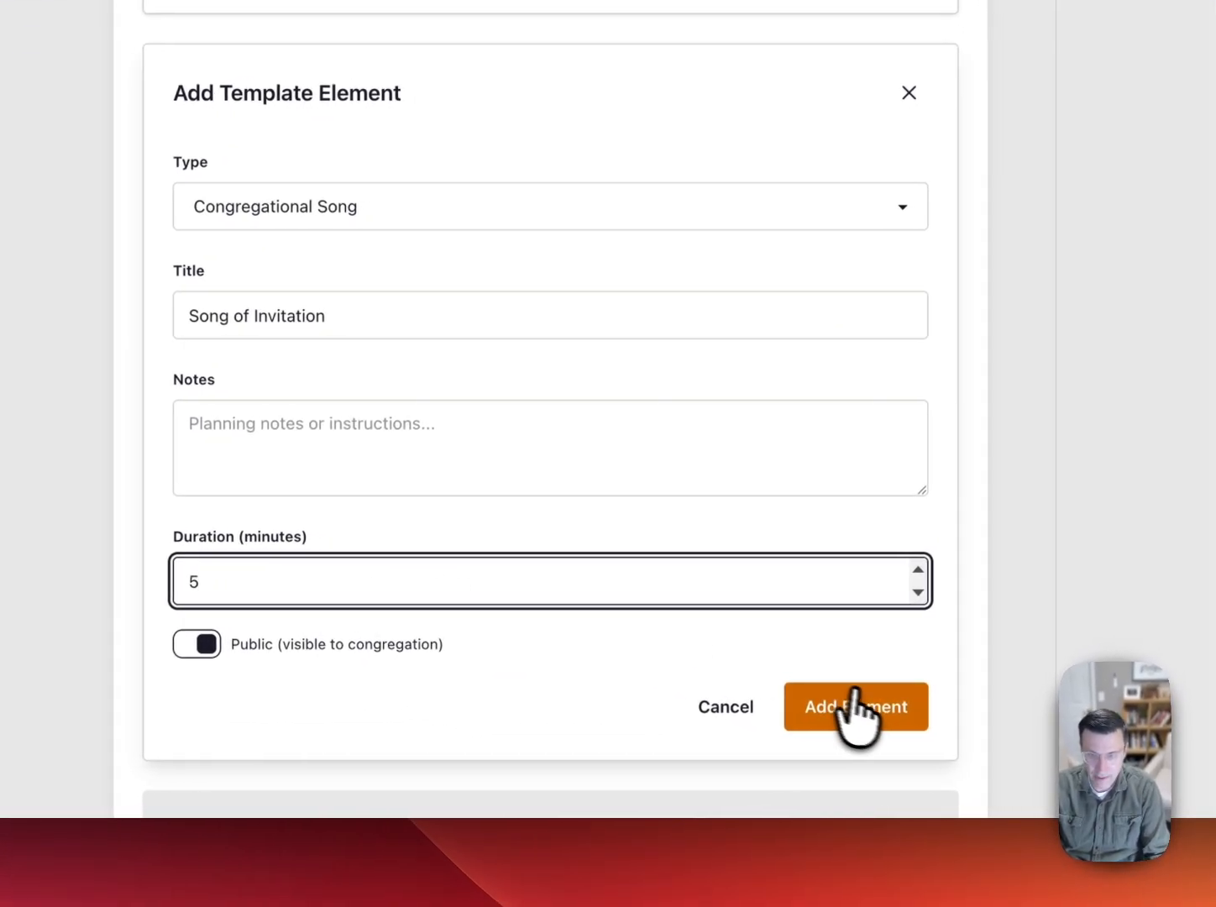
{"action": "left_click", "coordinate": [855, 708]}
Add a public Prayer element titled "Closing Prayer" with a 3-minute duration after the Song of Invitation.
{"action": "scroll", "coordinate": [476, 429], "scroll_direction": "down", "scroll_amount": 3}
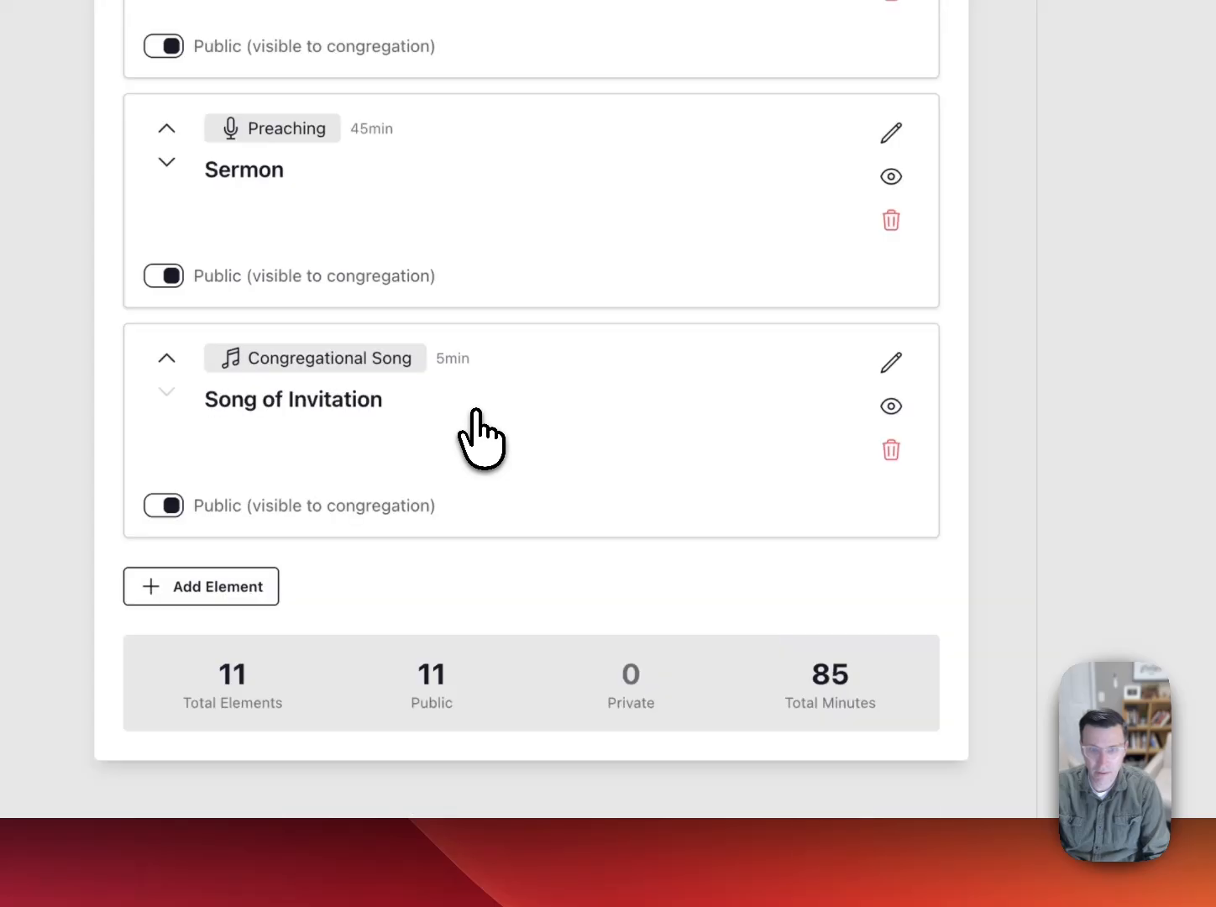
{"action": "left_click", "coordinate": [198, 587]}
{"action": "scroll", "coordinate": [420, 638], "scroll_direction": "down", "scroll_amount": 2}
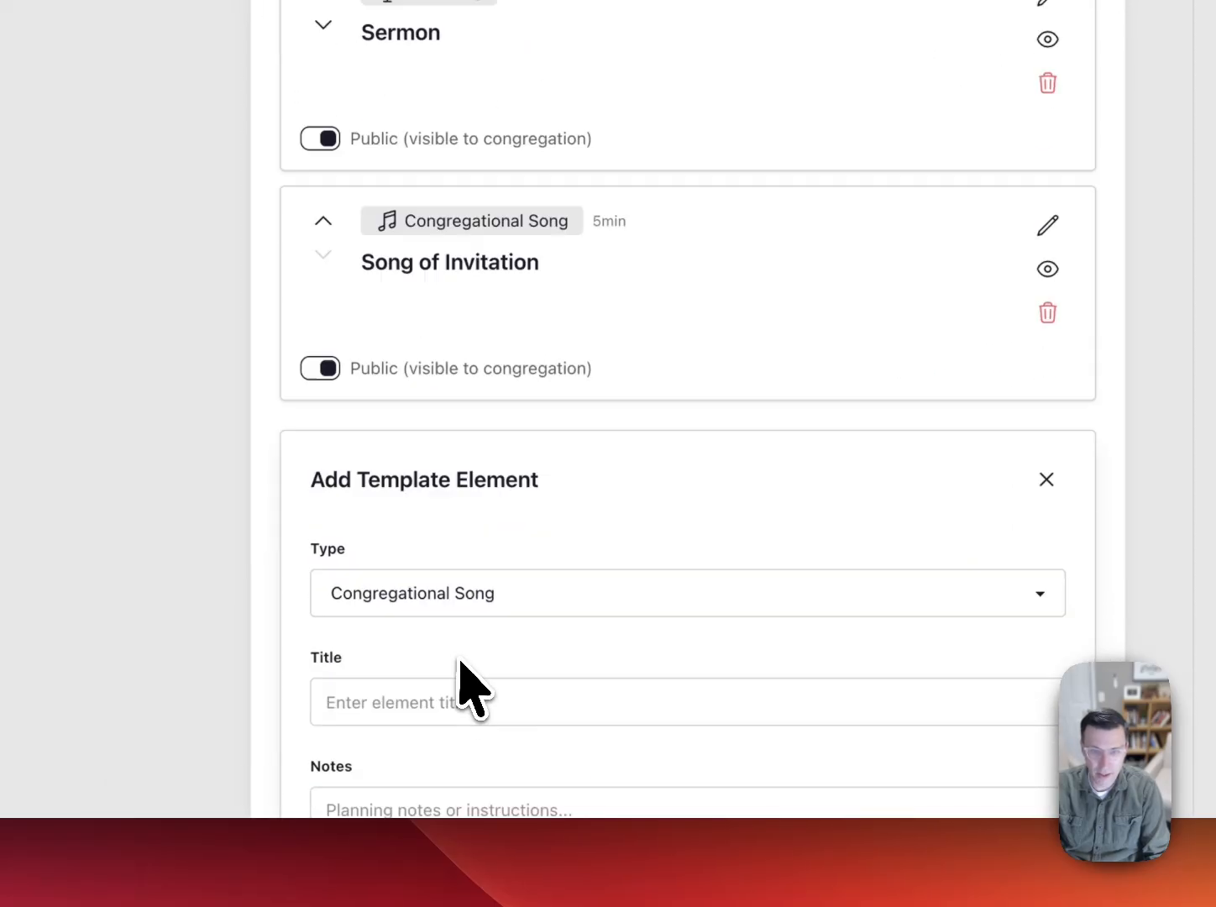
{"action": "scroll", "coordinate": [470, 689], "scroll_direction": "down", "scroll_amount": 2}
{"action": "left_click", "coordinate": [447, 496]}
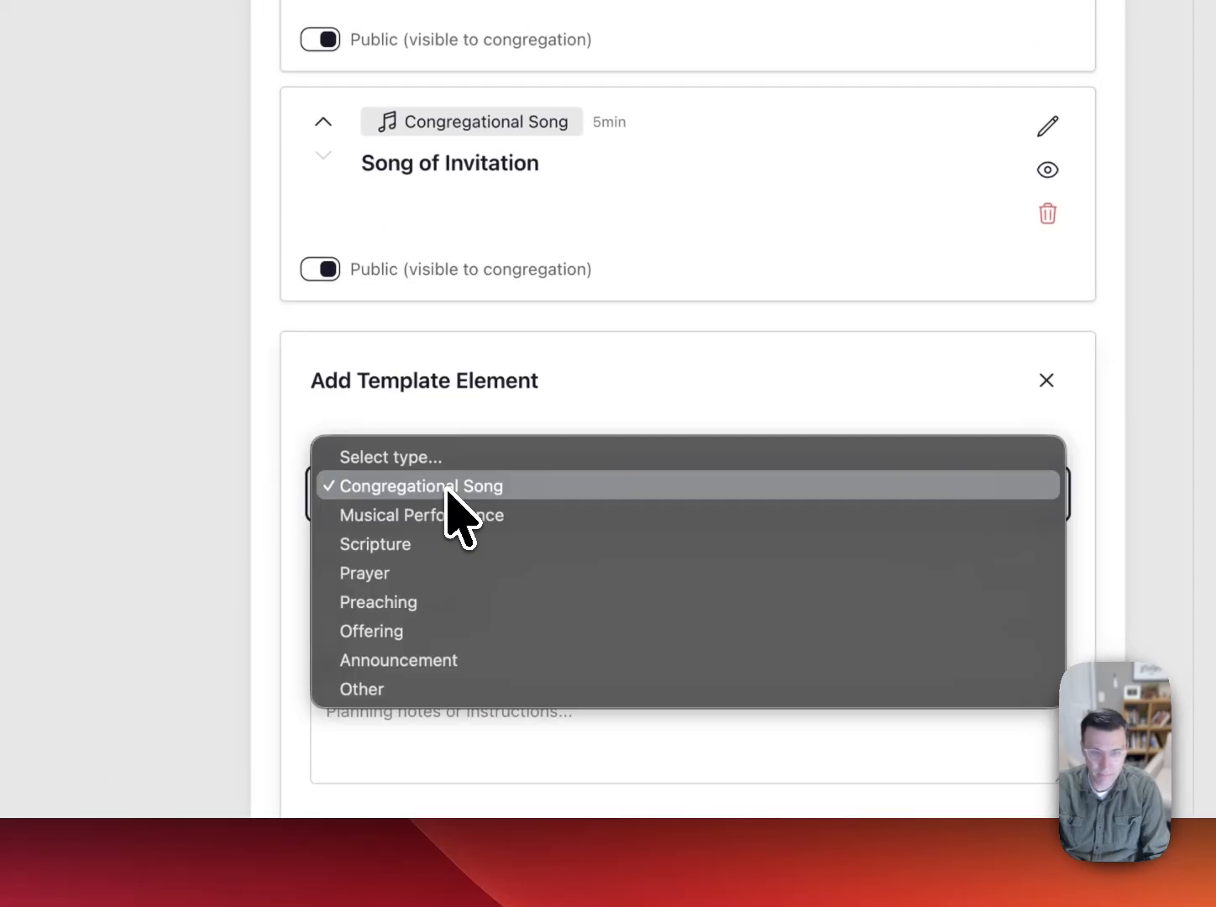
{"action": "left_click", "coordinate": [449, 573]}
{"action": "left_click", "coordinate": [424, 606]}
{"action": "type", "text": "Closing Prayer"}
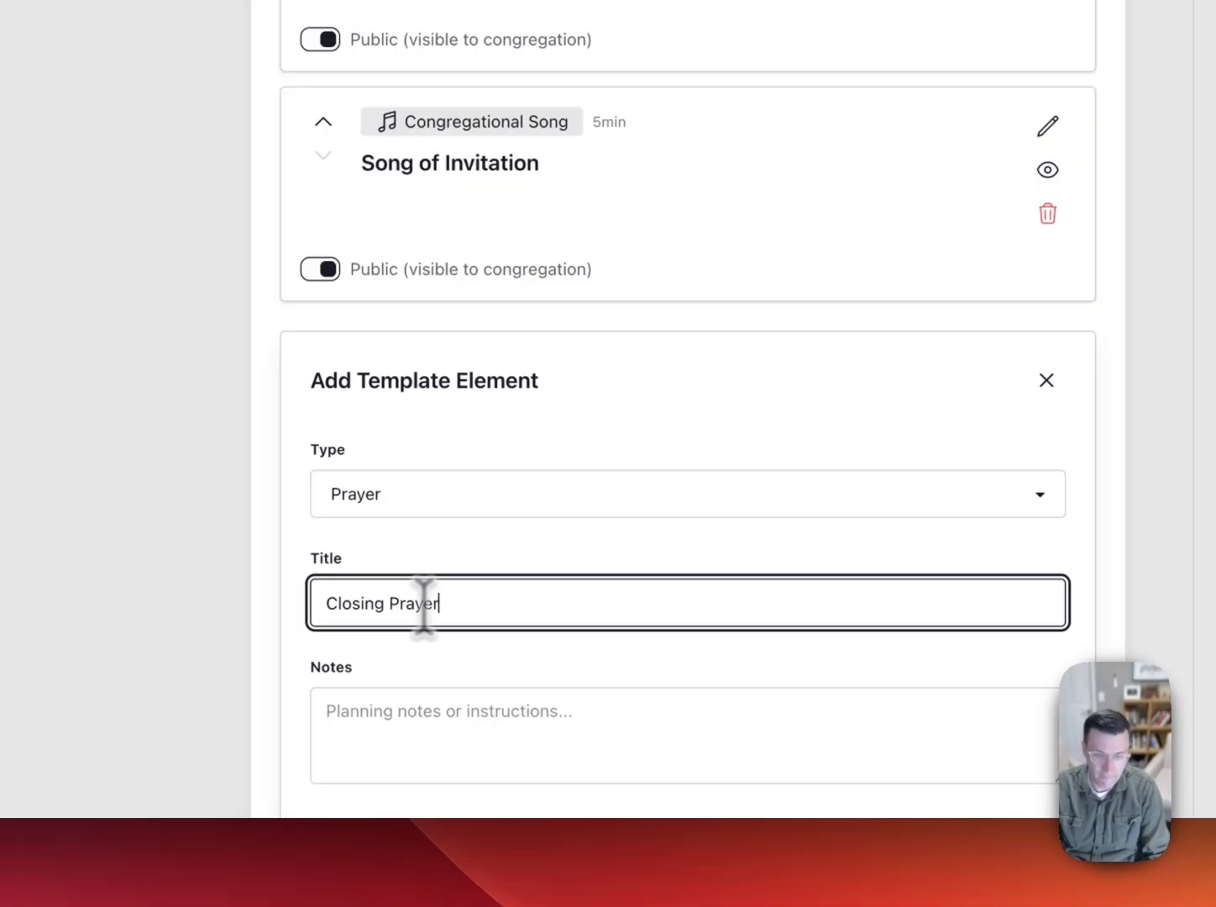
{"action": "scroll", "coordinate": [434, 588], "scroll_direction": "down", "scroll_amount": 5}
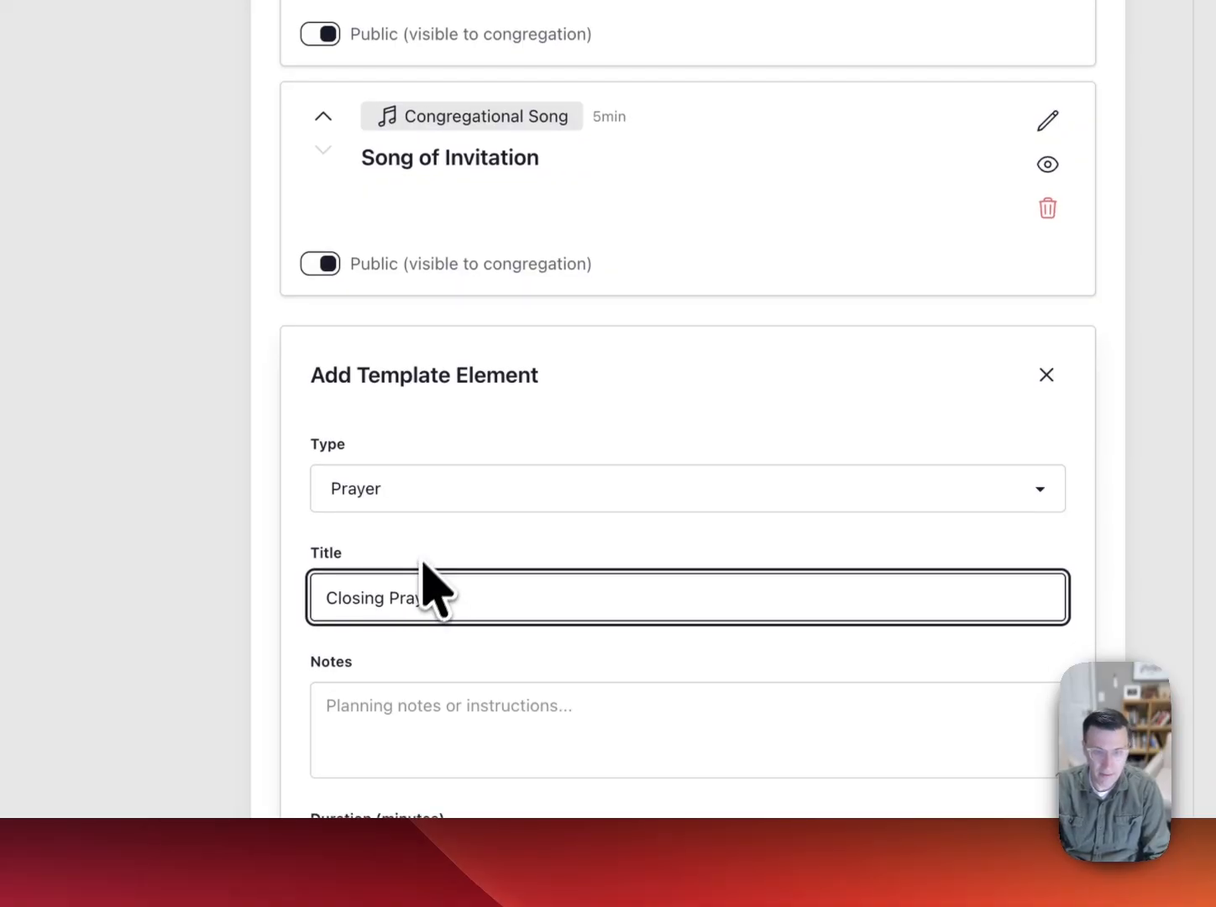
{"action": "left_click", "coordinate": [401, 632]}
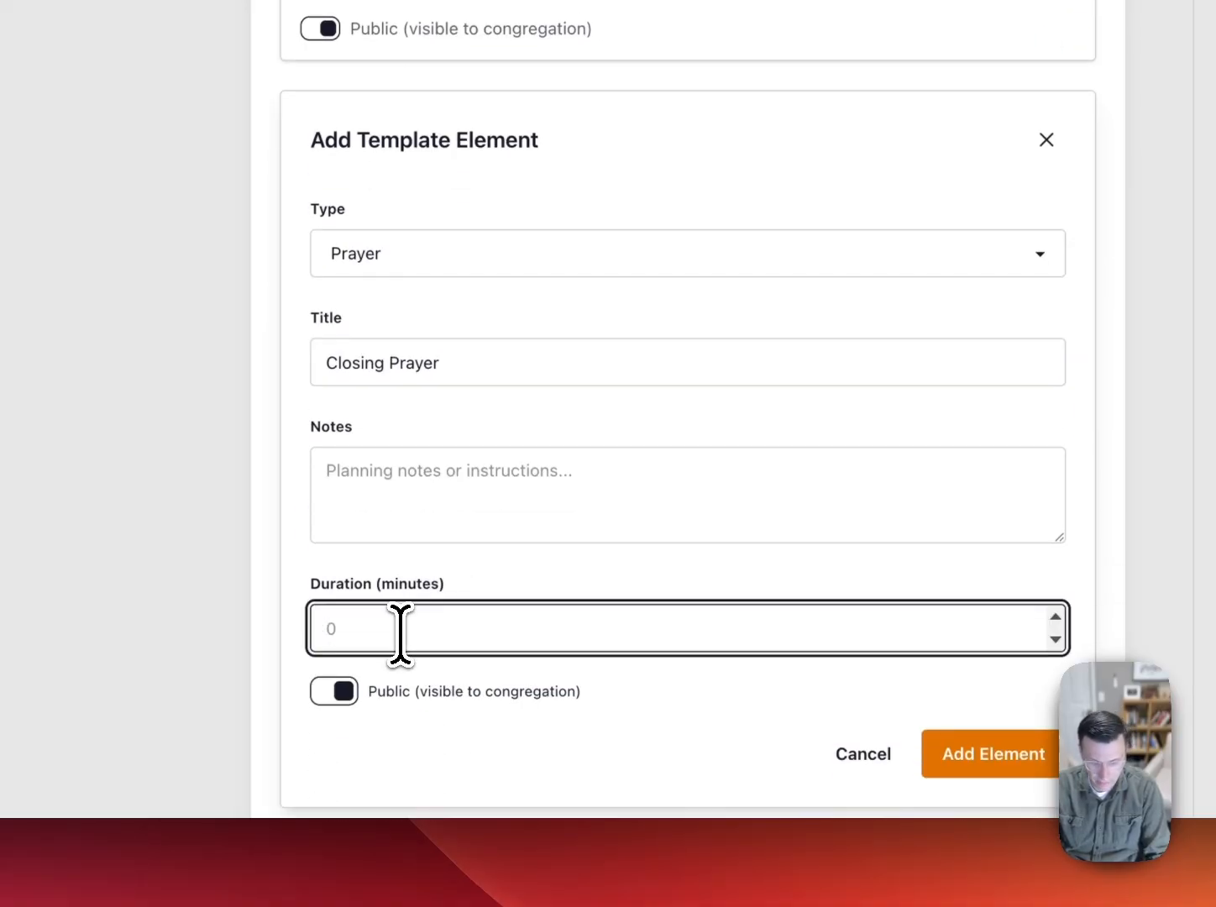
{"action": "type", "text": "3"}
{"action": "left_click", "coordinate": [967, 753]}
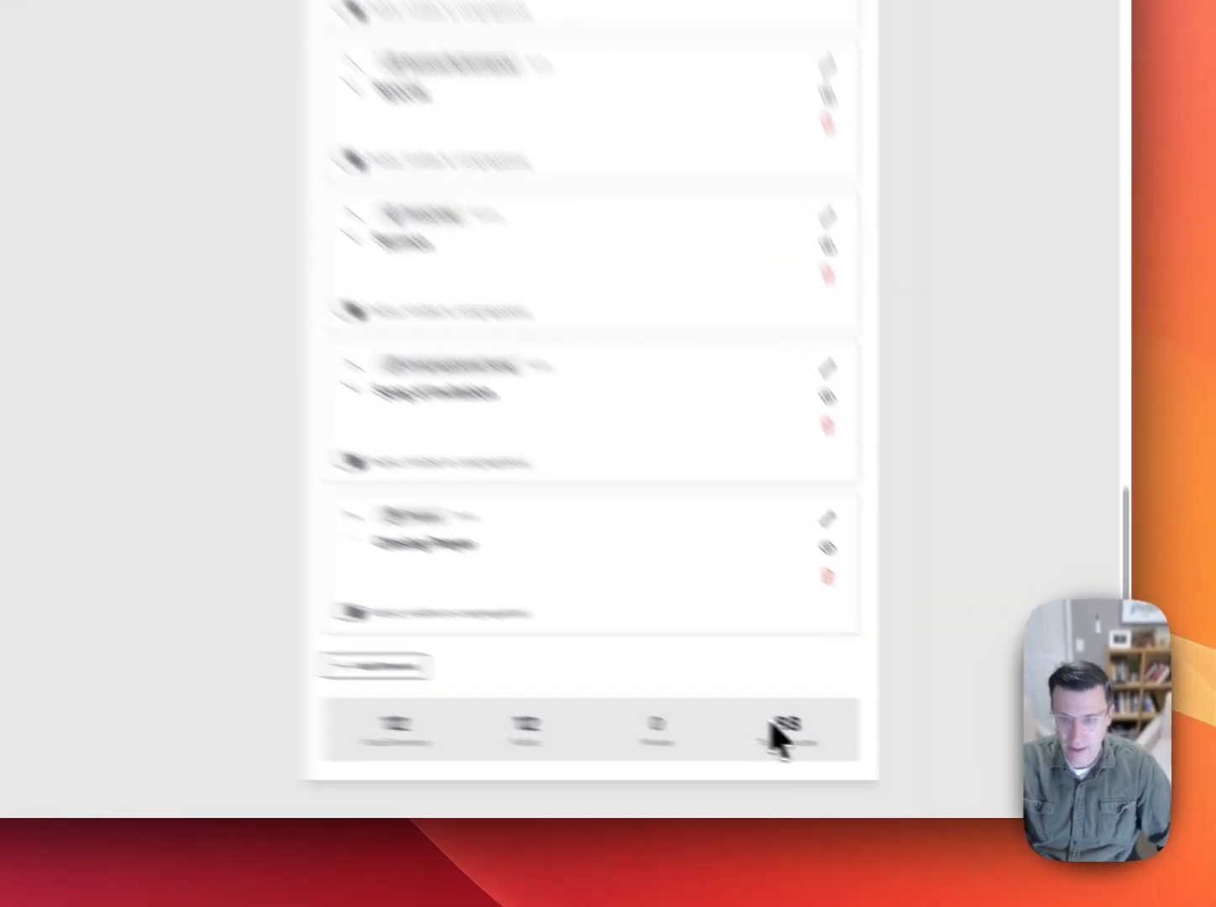
Review the template's total minutes and its full order of service elements.
{"action": "double_click", "coordinate": [872, 747]}
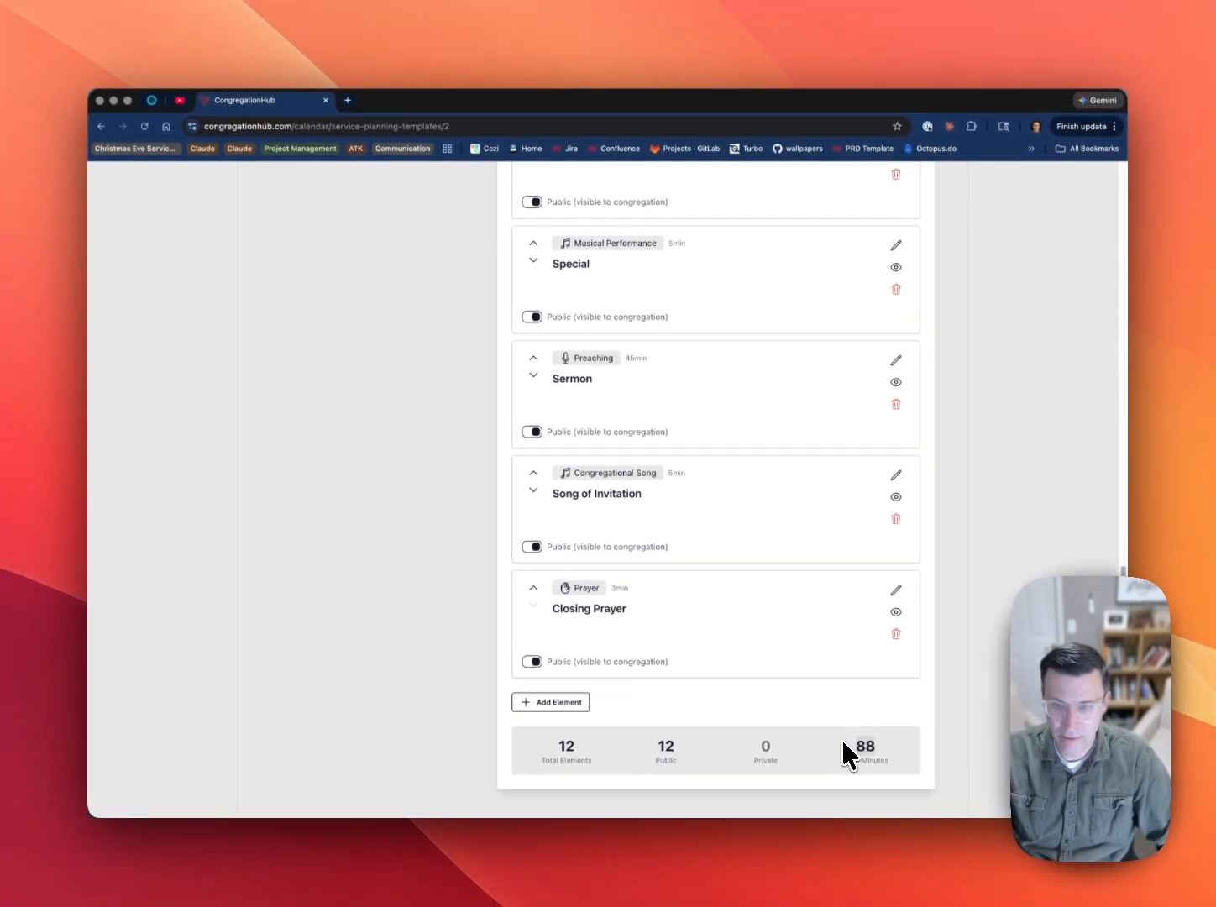
{"action": "scroll", "coordinate": [842, 738], "scroll_direction": "up", "scroll_amount": 5}
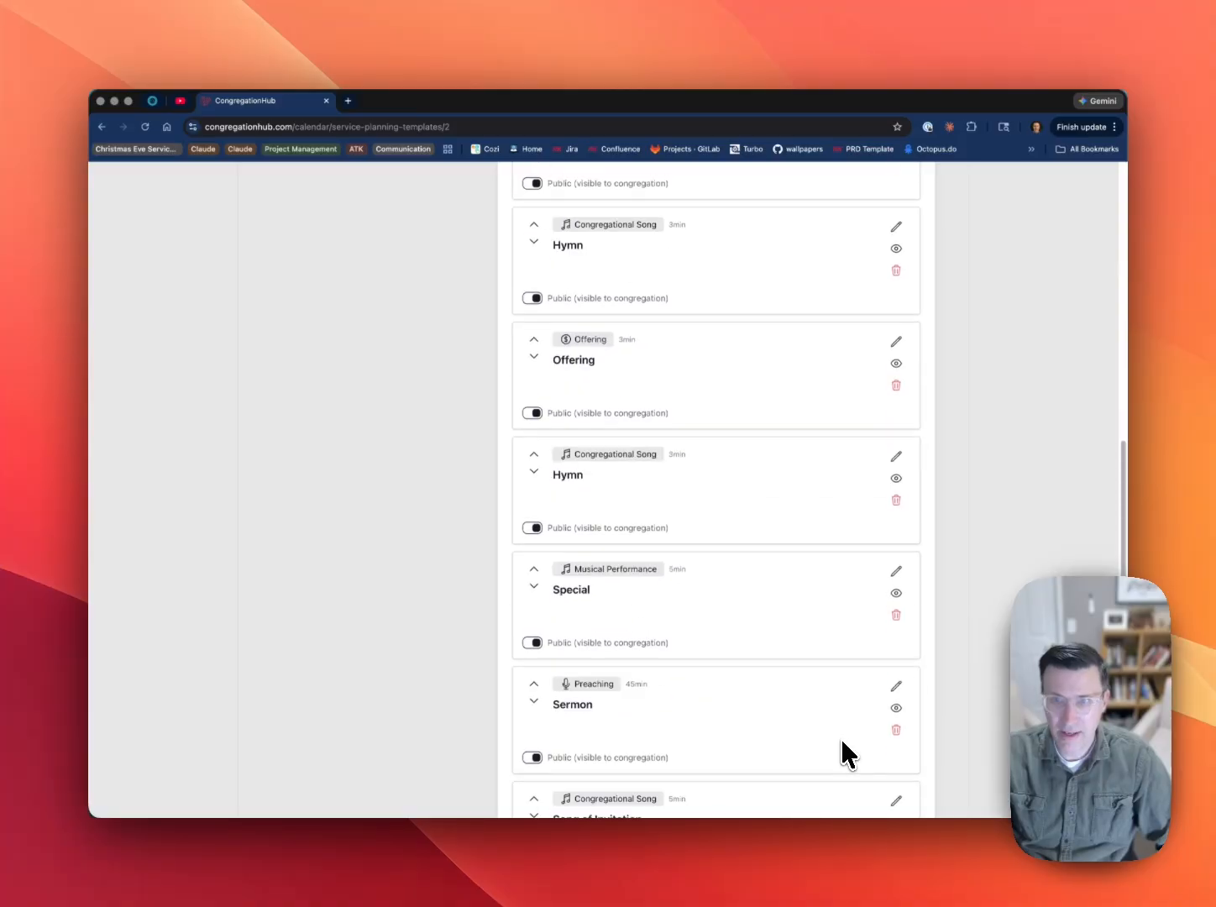
{"action": "scroll", "coordinate": [840, 737], "scroll_direction": "up", "scroll_amount": 10}
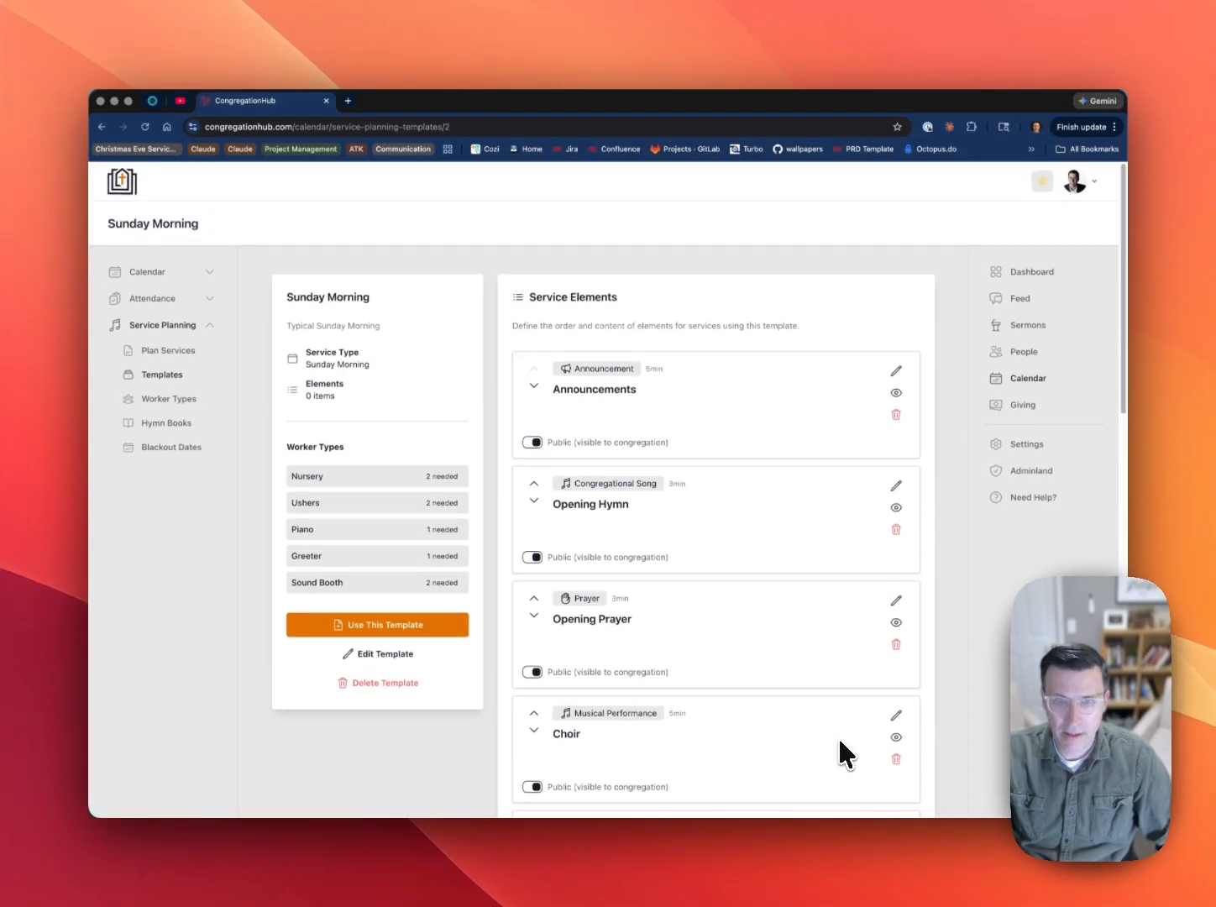
{"action": "scroll", "coordinate": [728, 541], "scroll_direction": "down", "scroll_amount": 5}
{"action": "scroll", "coordinate": [729, 541], "scroll_direction": "up", "scroll_amount": 5}
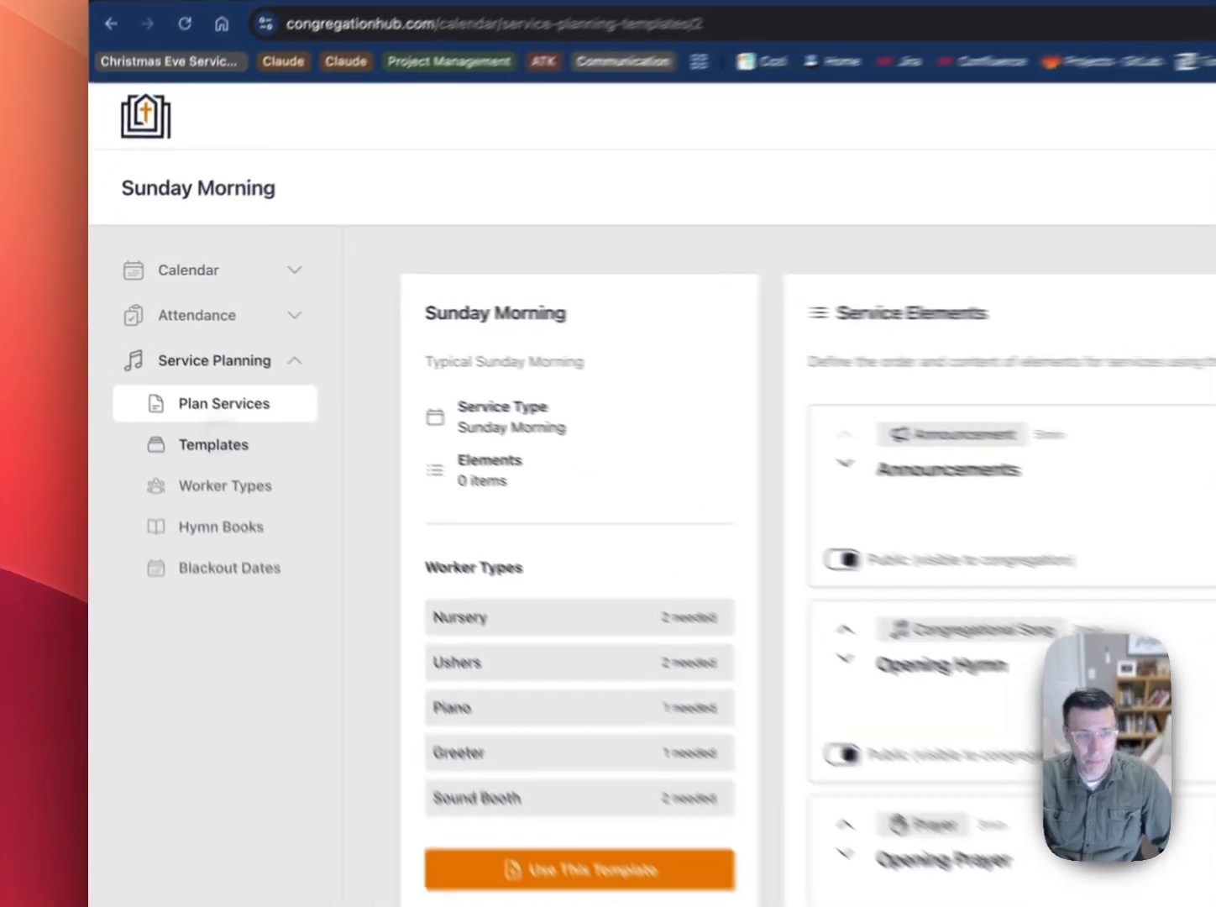
Start planning a first service, titled "Sunday Morning" and dated 02/22/2026.
{"action": "left_click", "coordinate": [162, 356]}
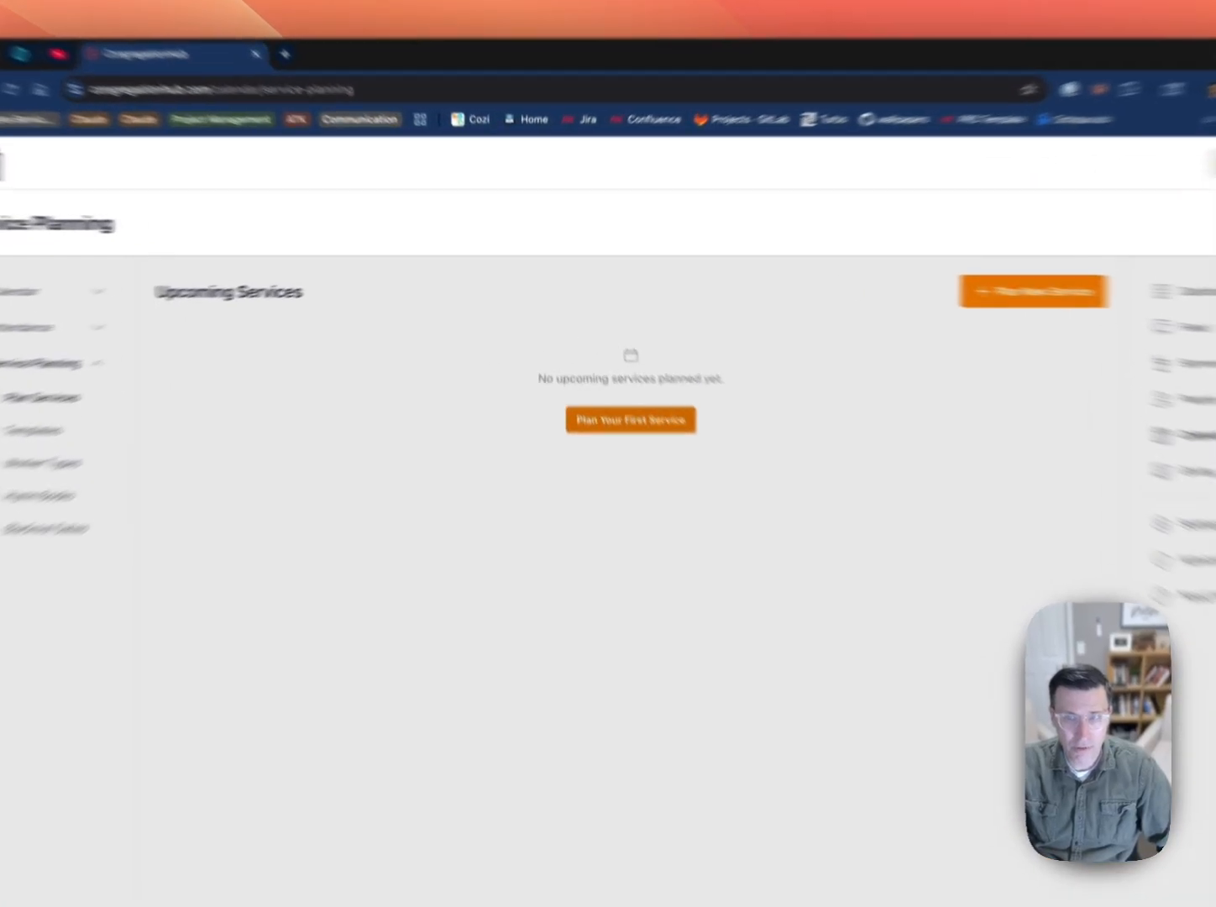
{"action": "left_click", "coordinate": [604, 371]}
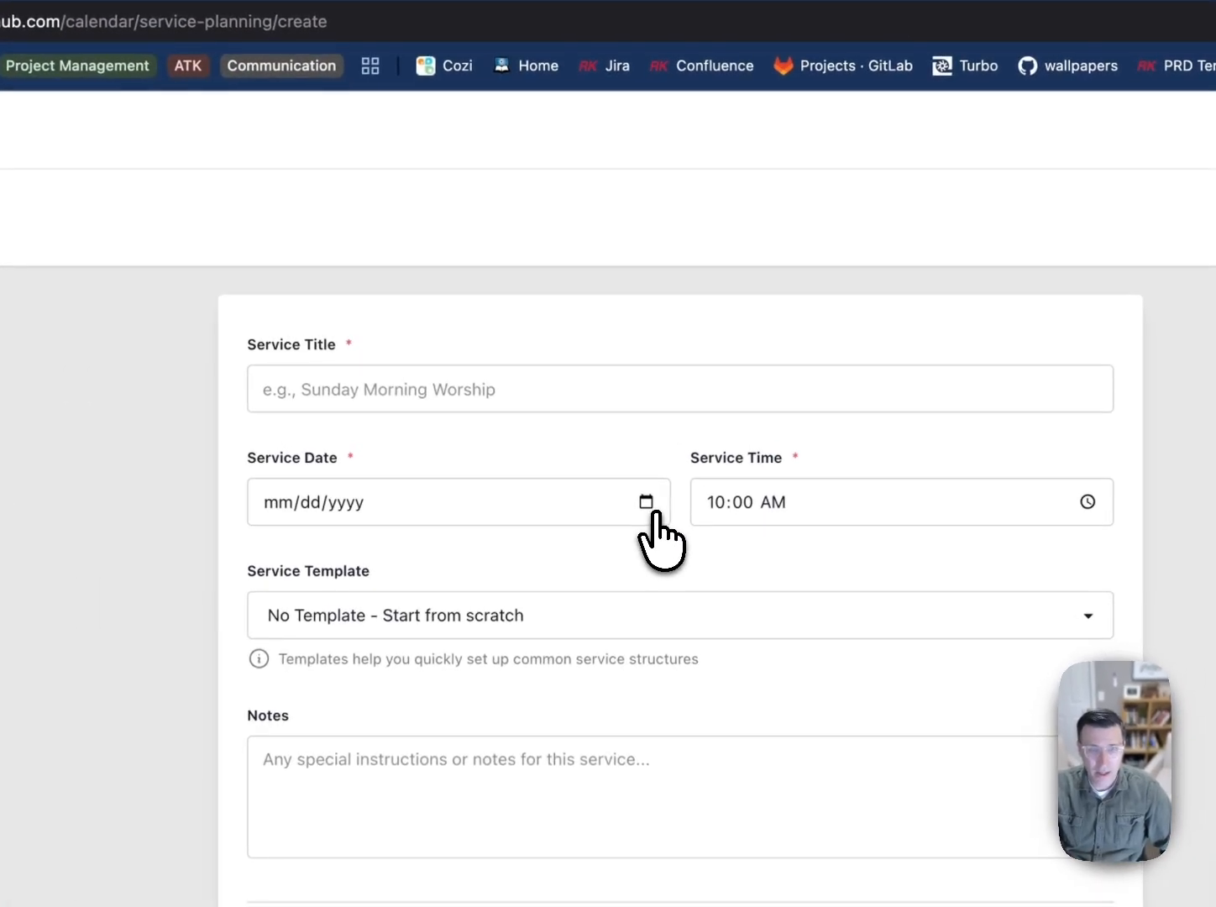
{"action": "left_click", "coordinate": [560, 393]}
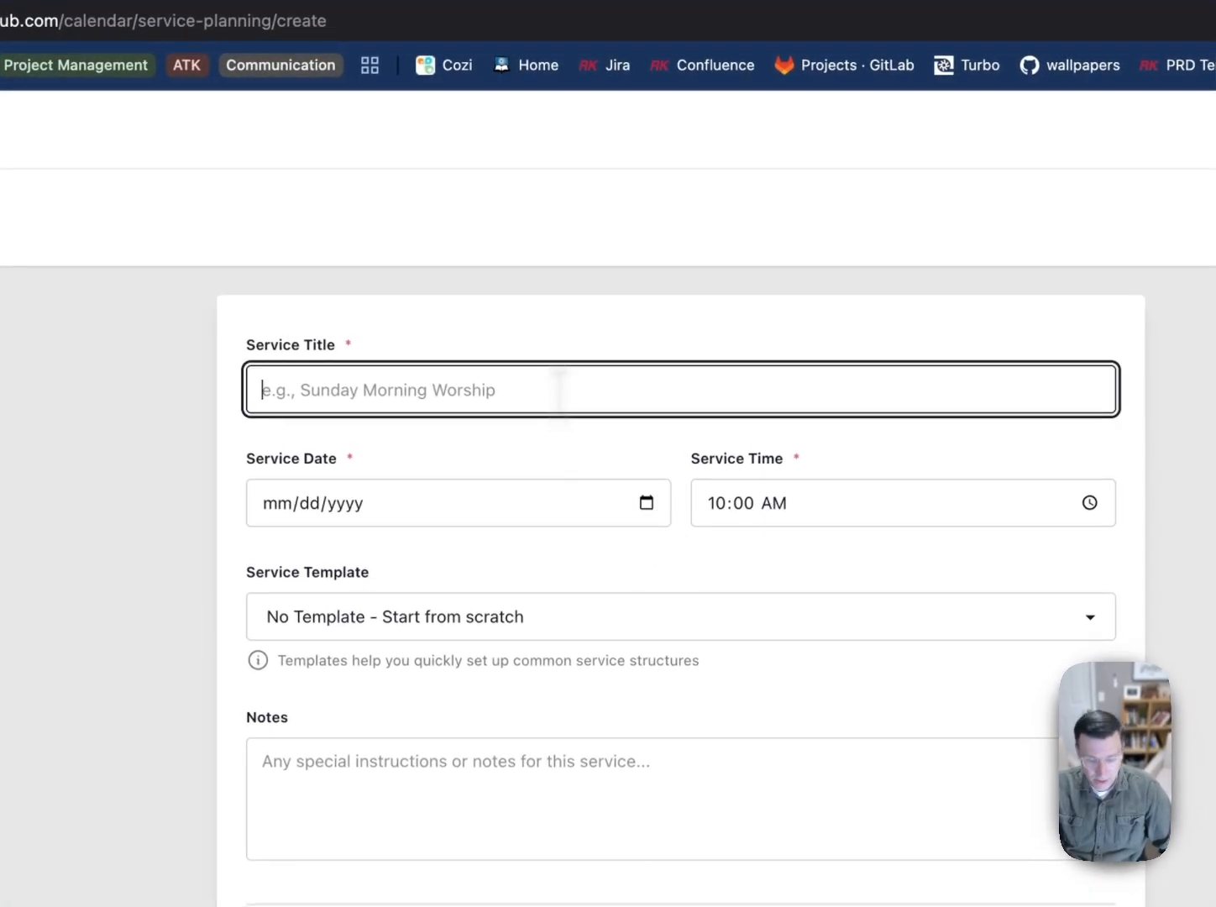
{"action": "type", "text": "Sunday Mo"}
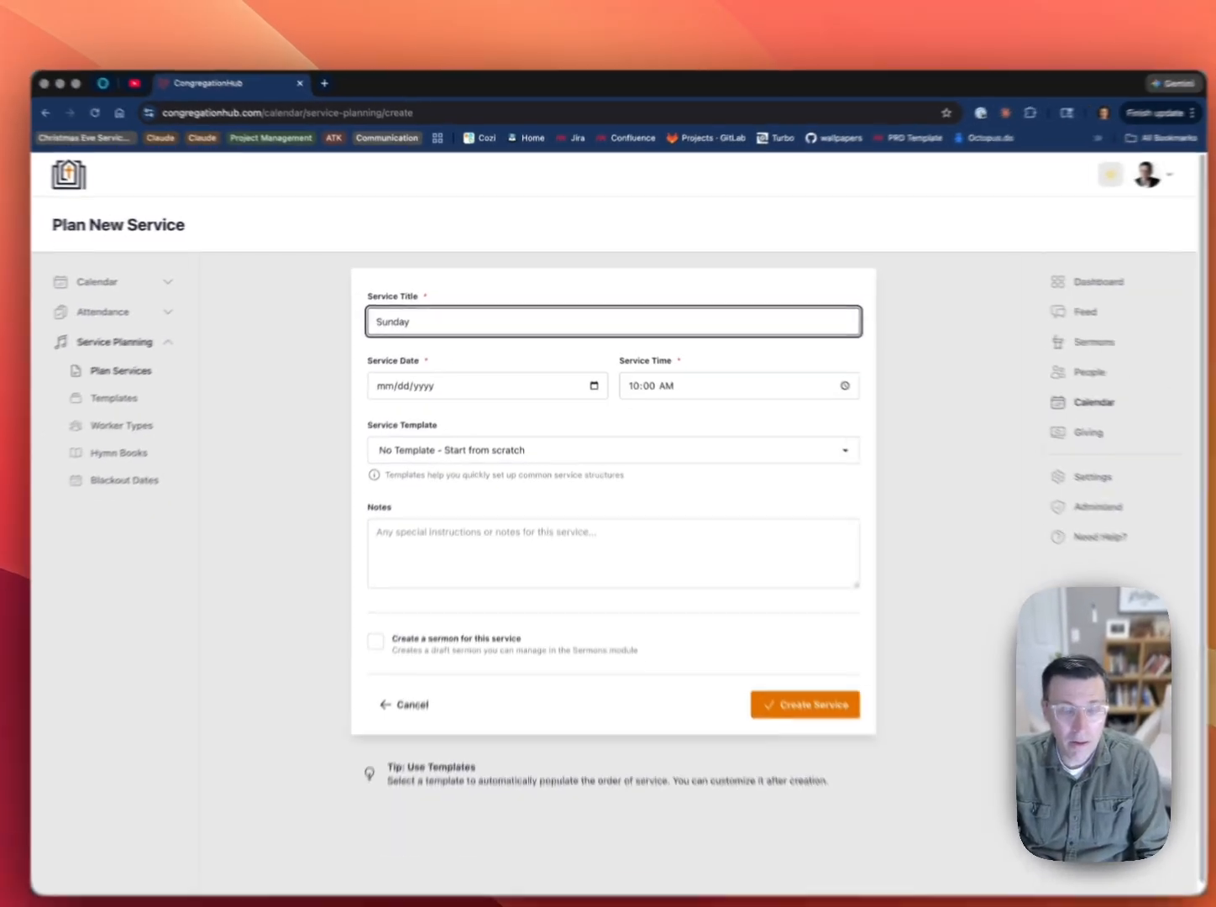
{"action": "type", "text": "rning"}
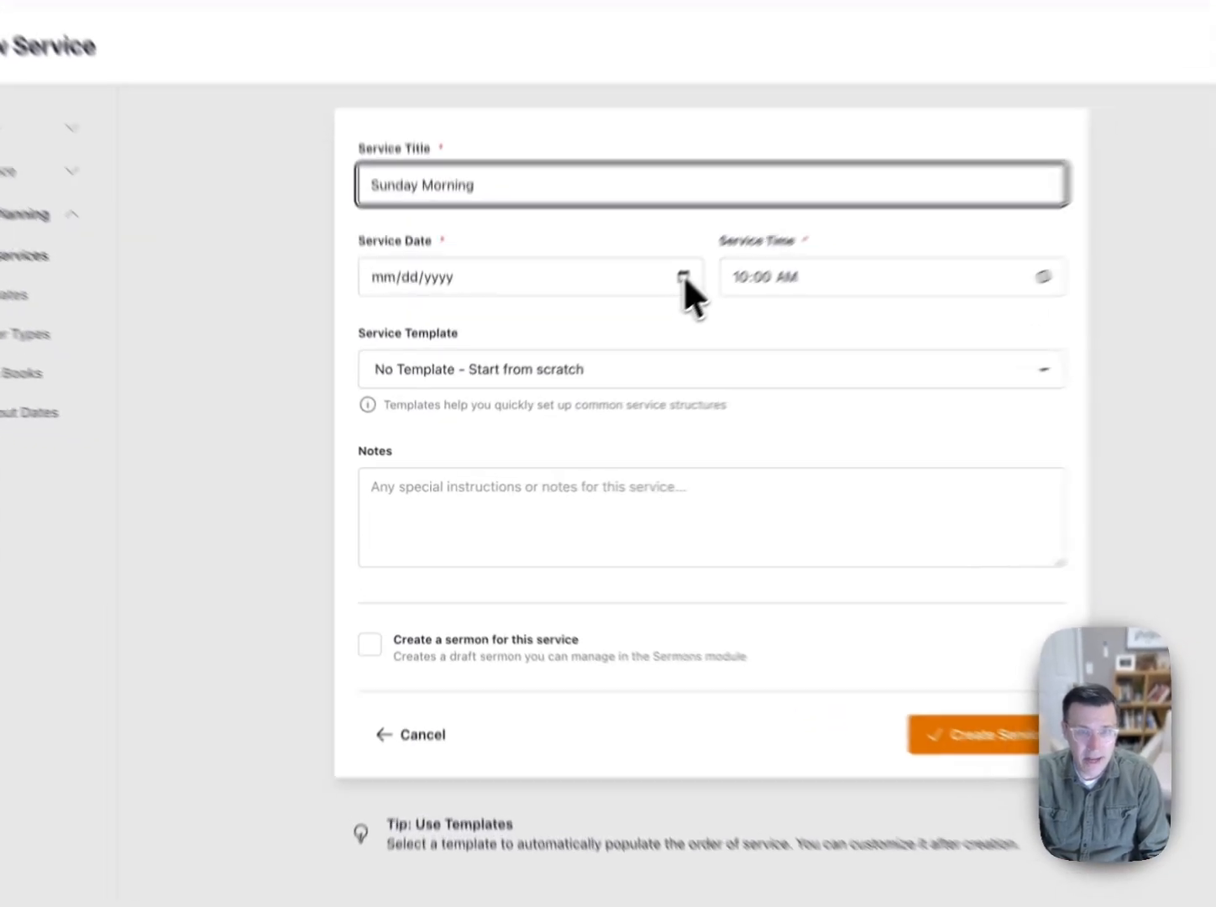
{"action": "left_click", "coordinate": [587, 367]}
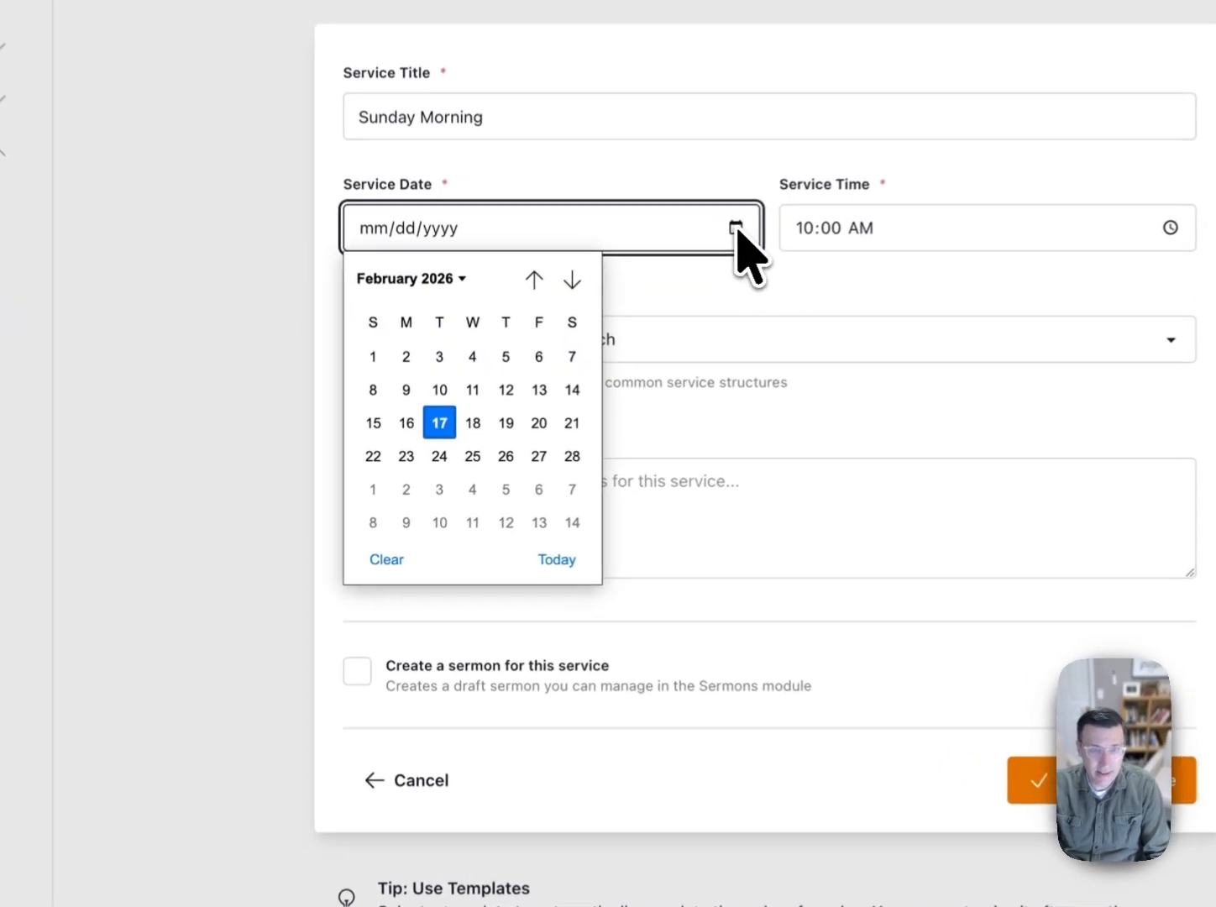
{"action": "left_click", "coordinate": [382, 459]}
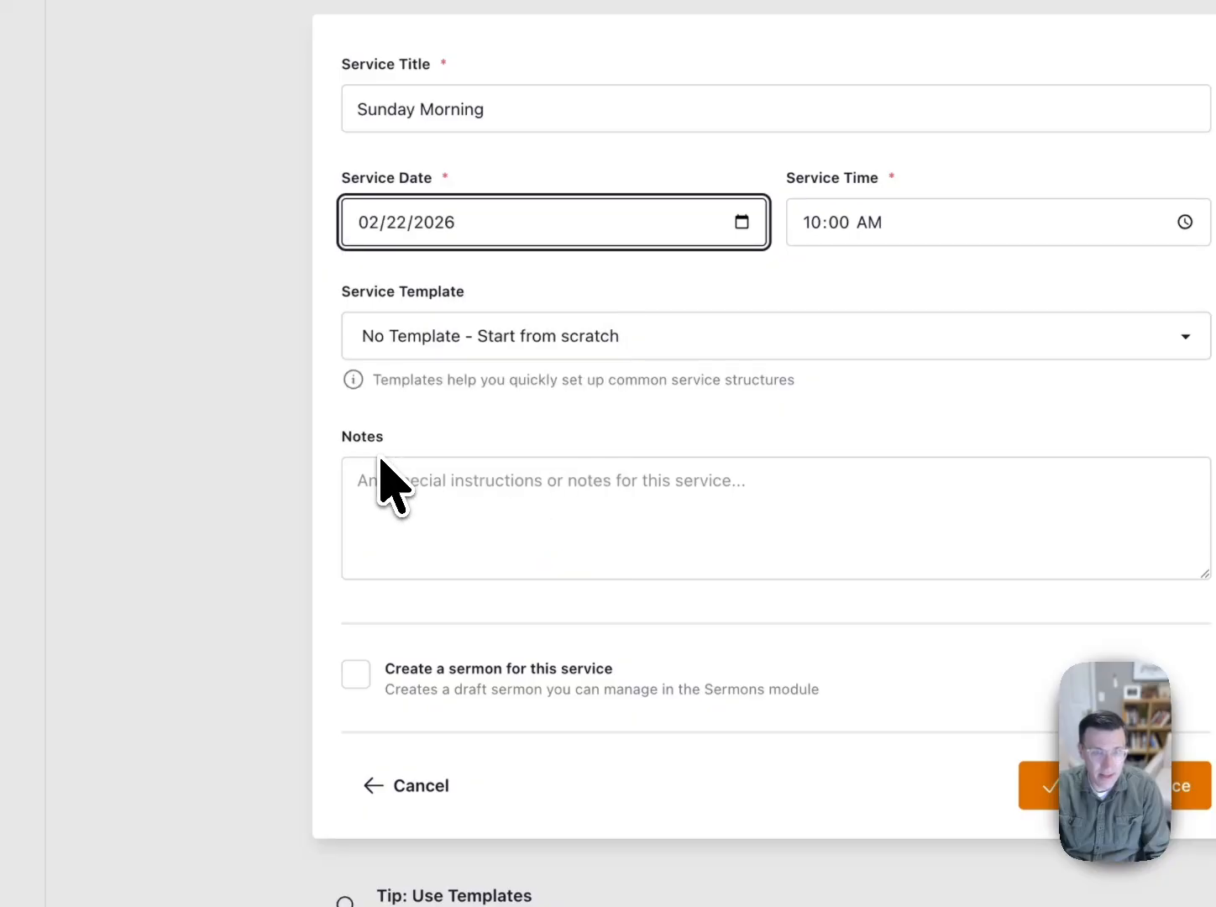
Set the service time to 10:30 AM and base the service on the Sunday Morning template.
{"action": "left_click", "coordinate": [816, 223]}
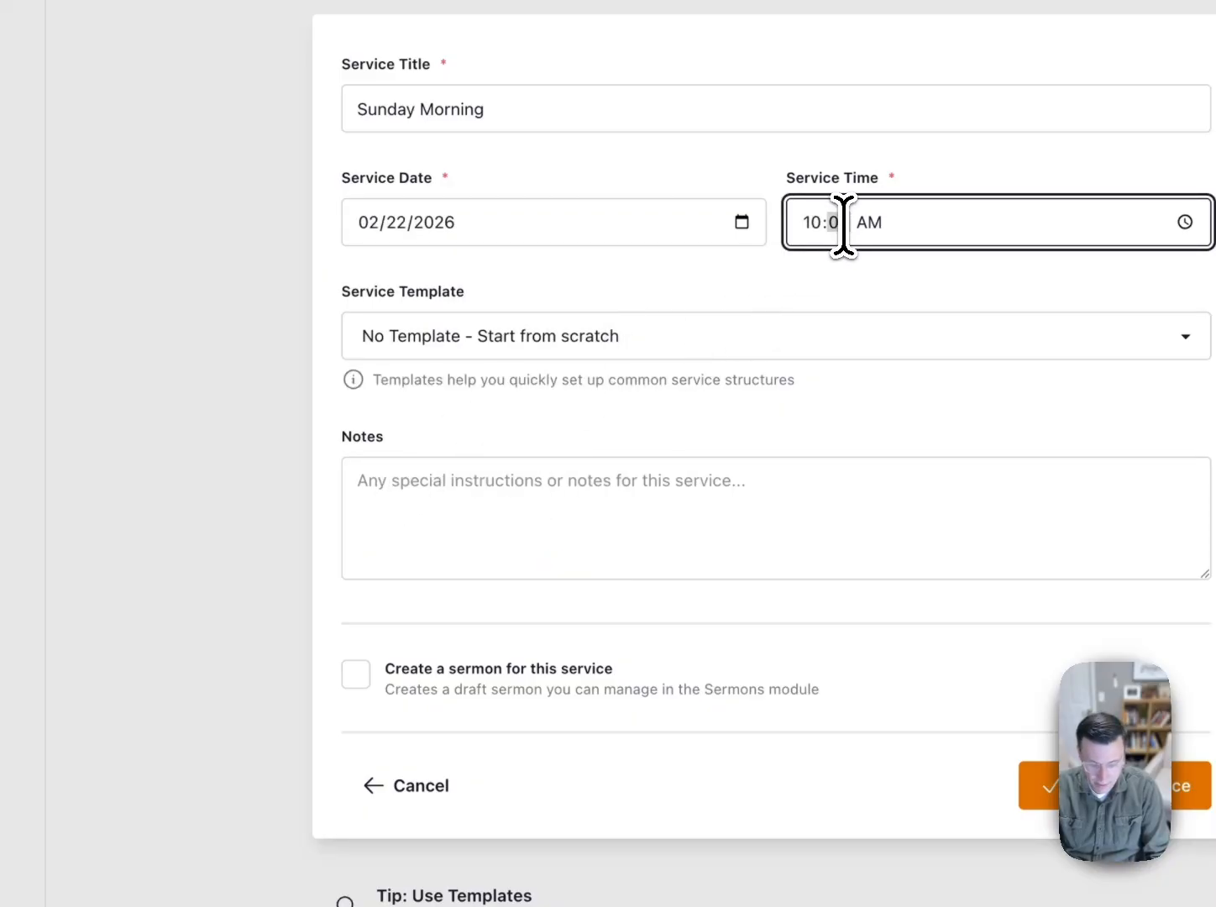
{"action": "left_click", "coordinate": [700, 344]}
{"action": "left_click", "coordinate": [692, 388]}
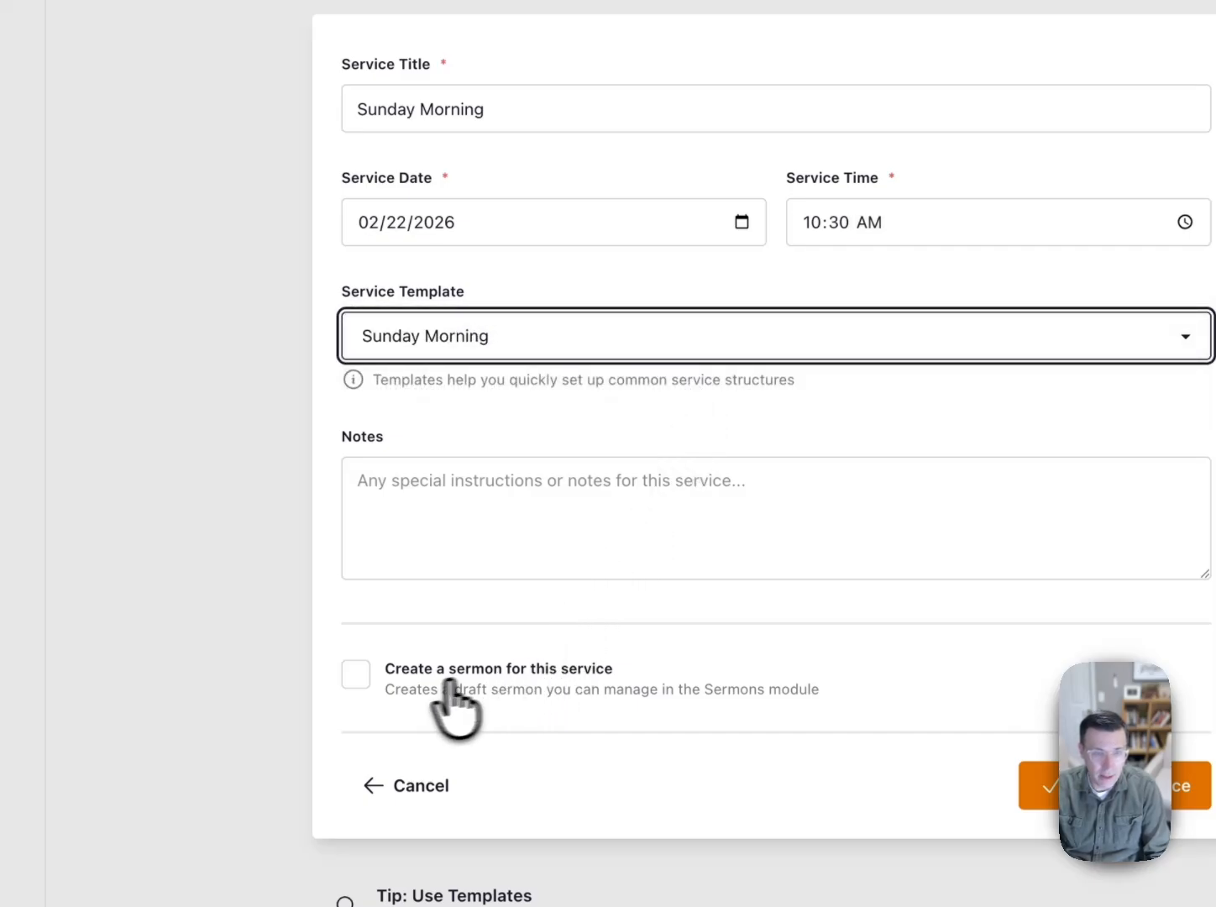
Include a sermon titled "Luke 17" with its speaker and the "Son of Man" series, and create the service.
{"action": "left_click", "coordinate": [364, 678]}
{"action": "scroll", "coordinate": [503, 690], "scroll_direction": "down", "scroll_amount": 5}
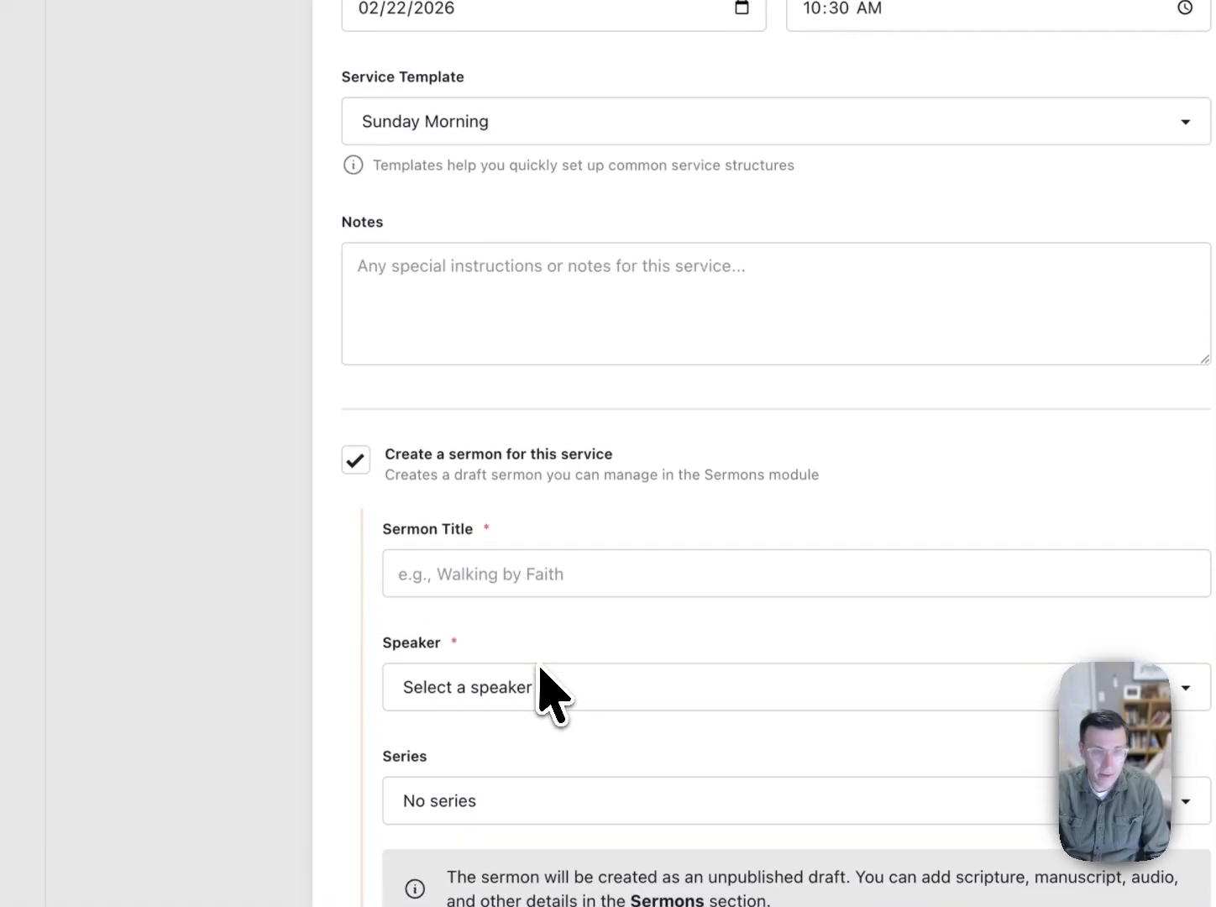
{"action": "left_click", "coordinate": [504, 525]}
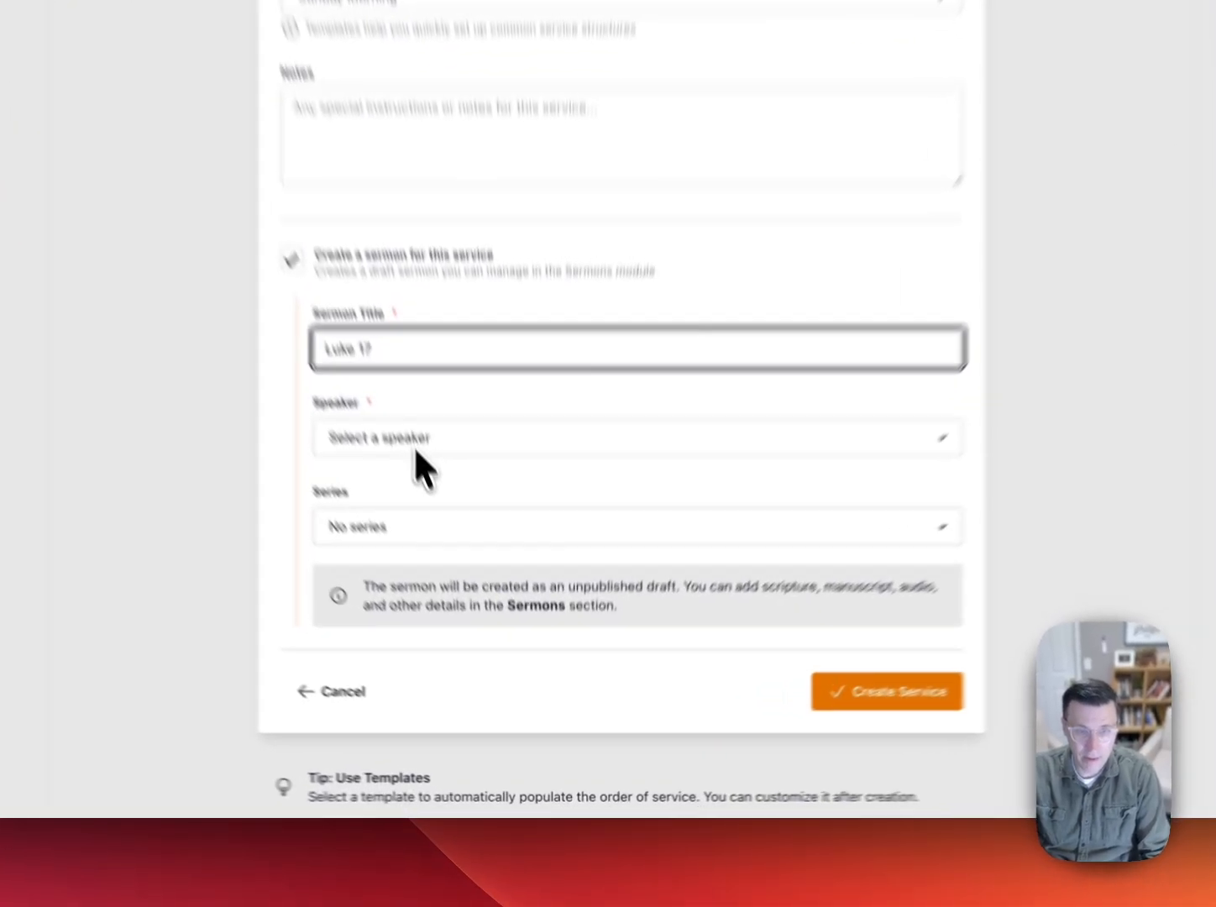
{"action": "left_click", "coordinate": [473, 578]}
{"action": "left_click", "coordinate": [375, 383]}
{"action": "left_click", "coordinate": [381, 460]}
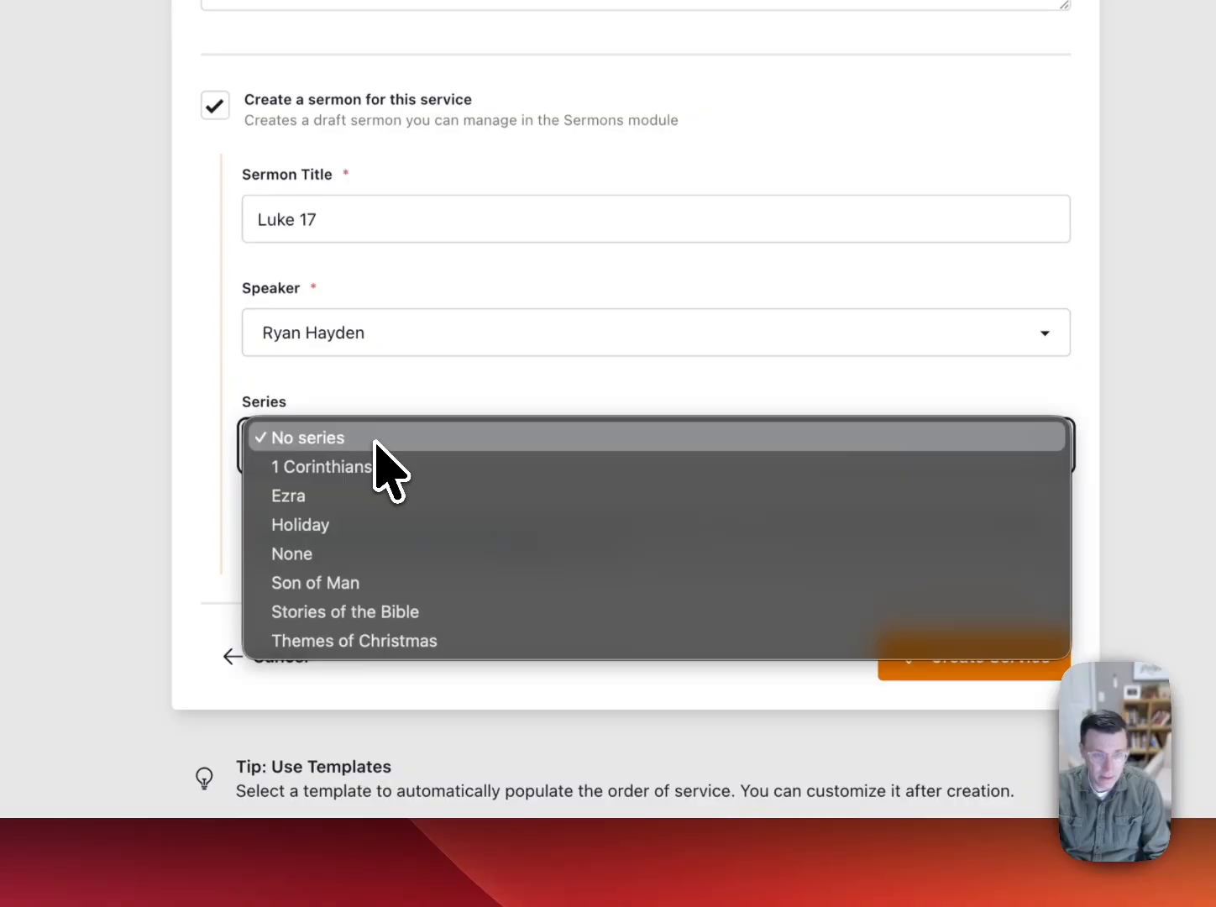
{"action": "left_click", "coordinate": [361, 583]}
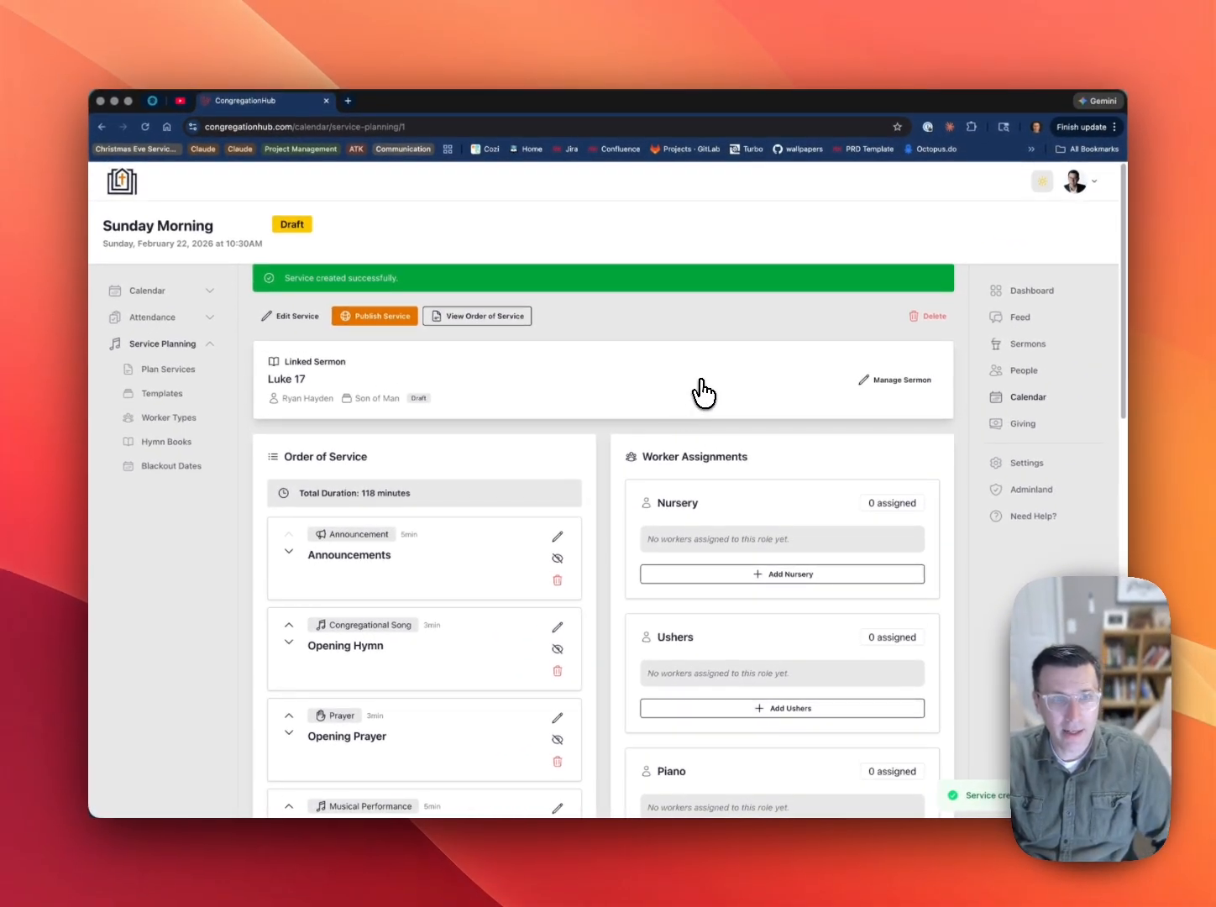
Review the new service's order of service elements and its worker assignment roles.
{"action": "scroll", "coordinate": [671, 392], "scroll_direction": "down", "scroll_amount": 1}
{"action": "scroll", "coordinate": [648, 389], "scroll_direction": "down", "scroll_amount": 1}
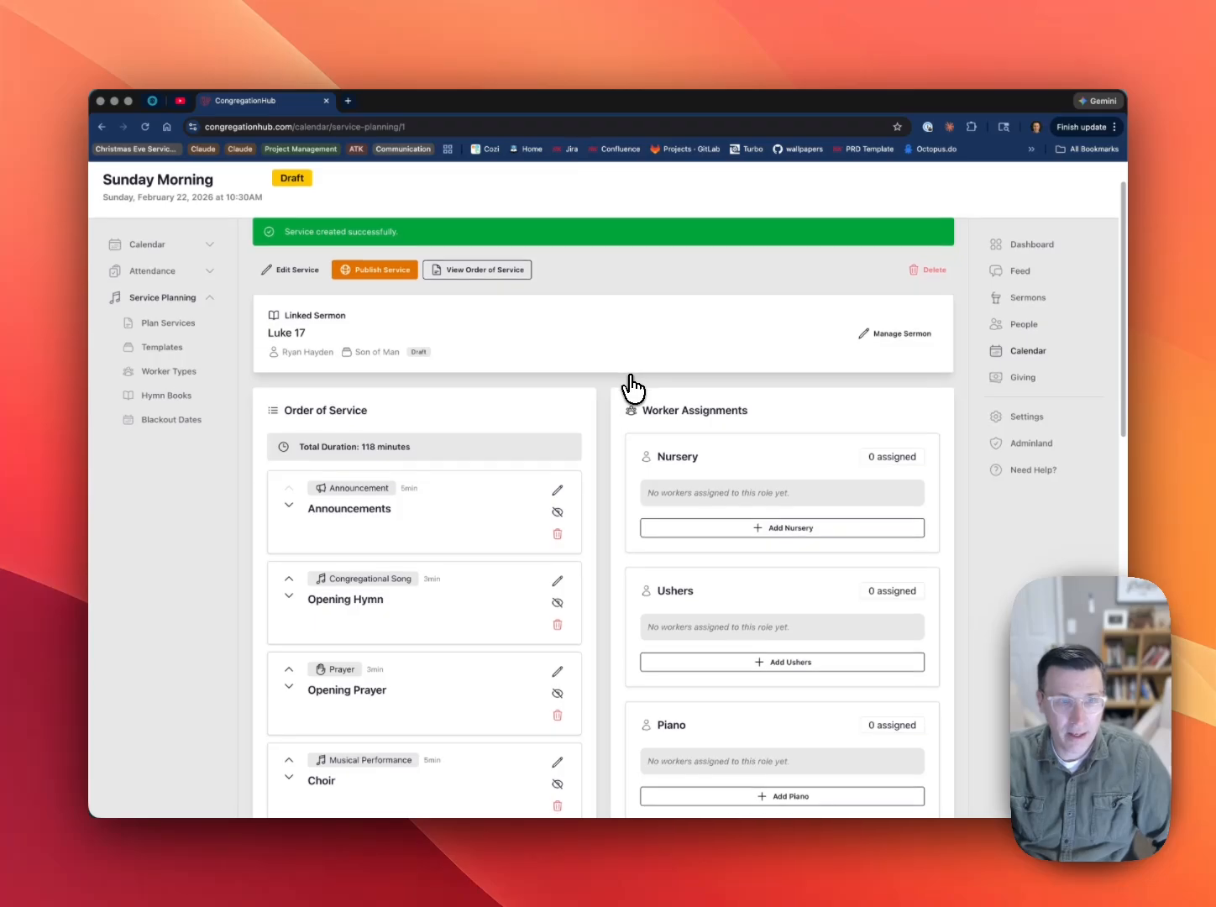
{"action": "scroll", "coordinate": [633, 388], "scroll_direction": "down", "scroll_amount": 3}
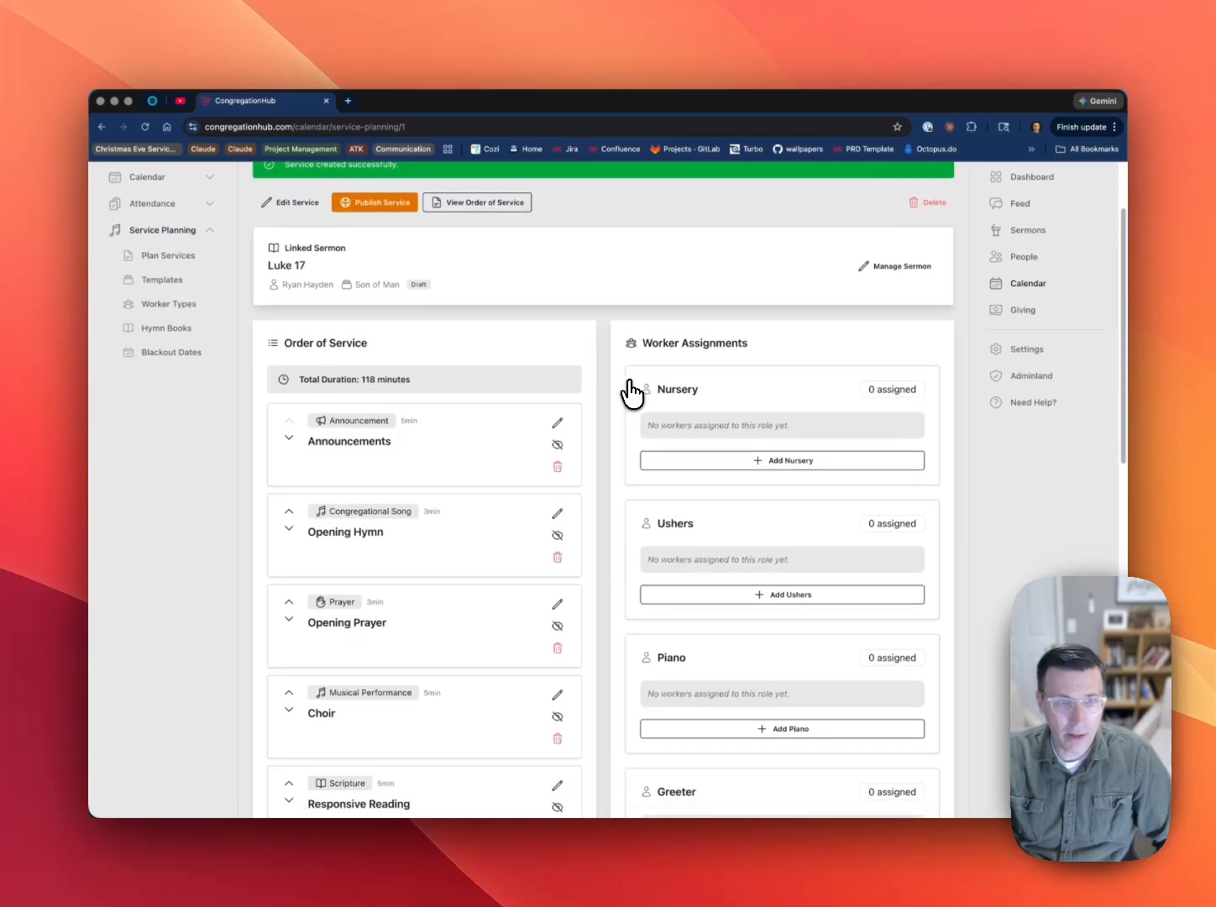
{"action": "scroll", "coordinate": [632, 391], "scroll_direction": "down", "scroll_amount": 3}
{"action": "scroll", "coordinate": [434, 396], "scroll_direction": "down", "scroll_amount": 10}
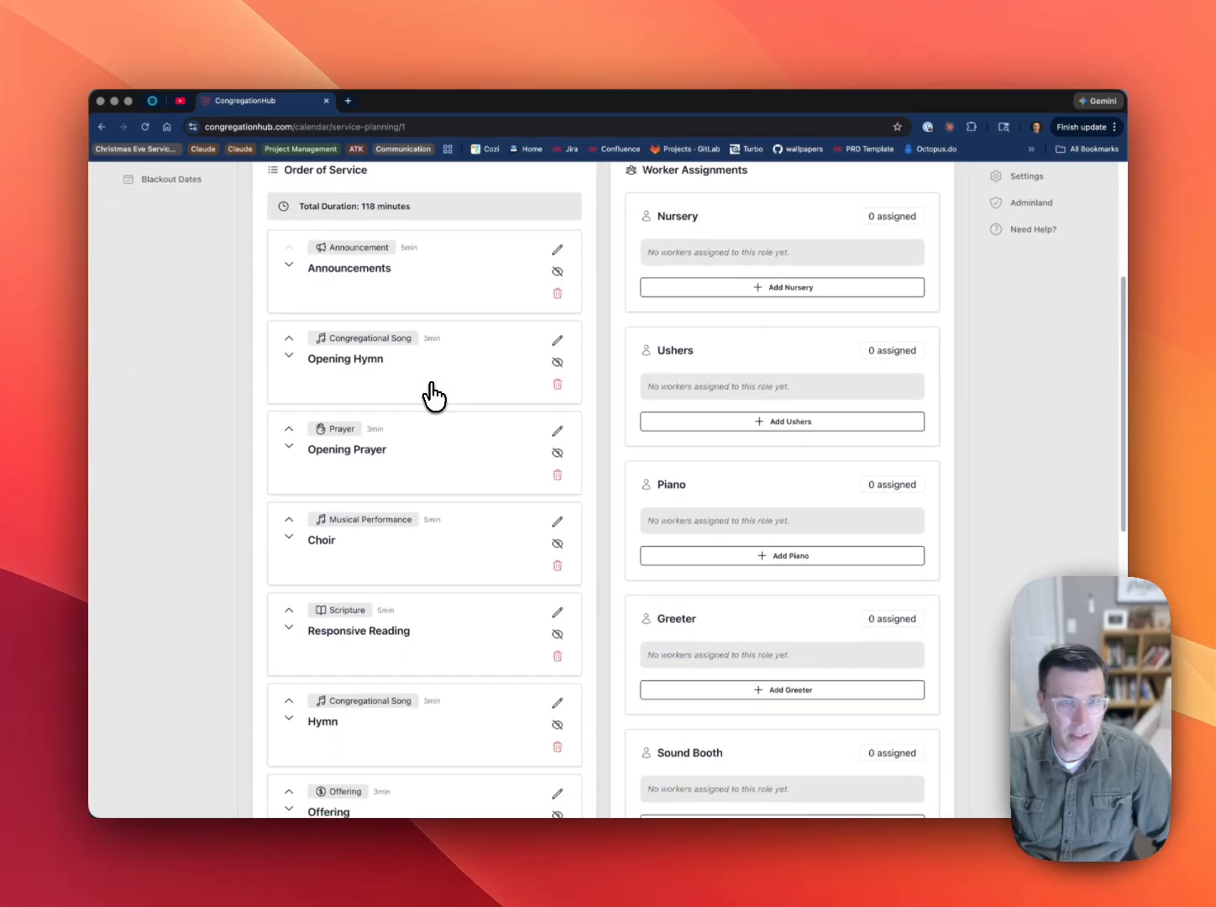
{"action": "scroll", "coordinate": [434, 397], "scroll_direction": "up", "scroll_amount": 12}
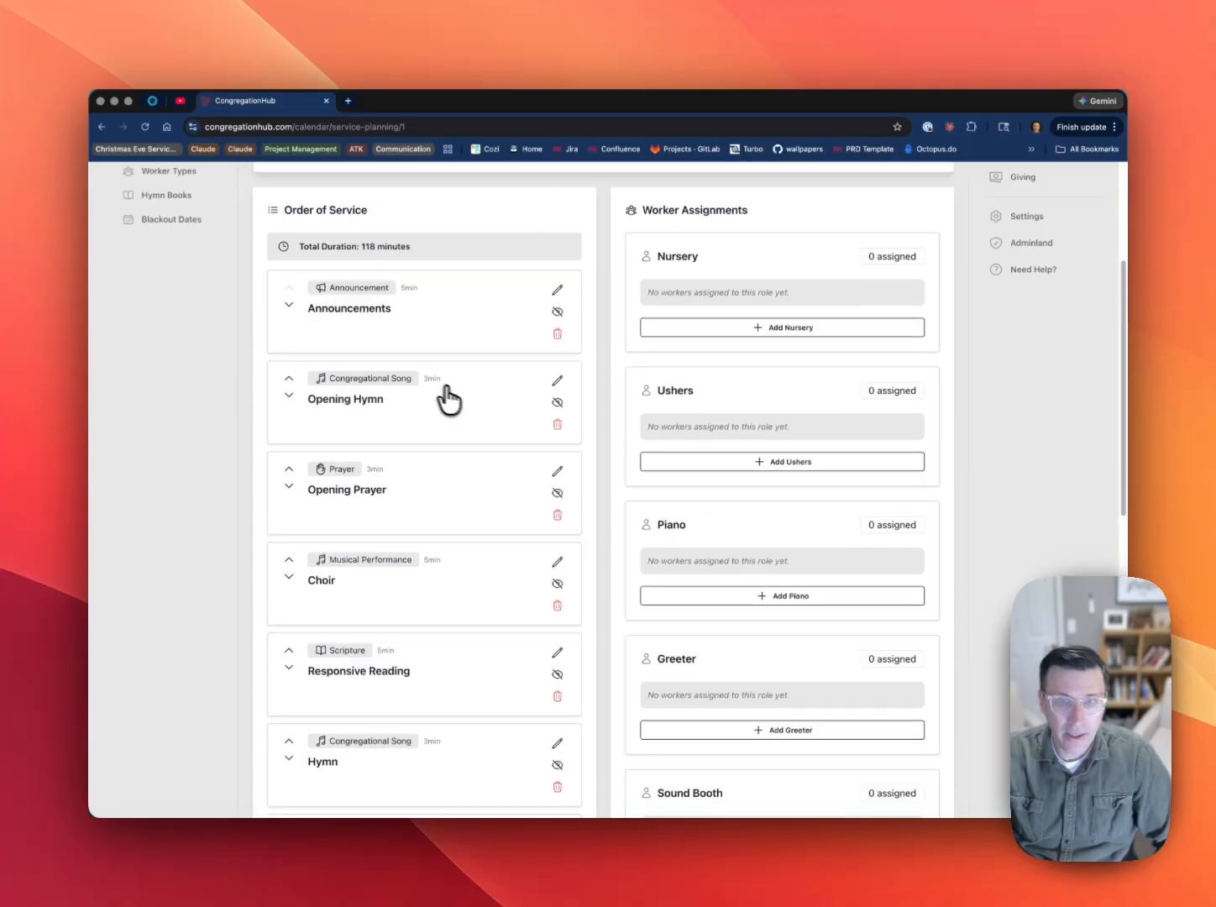
{"action": "scroll", "coordinate": [710, 479], "scroll_direction": "down", "scroll_amount": 3}
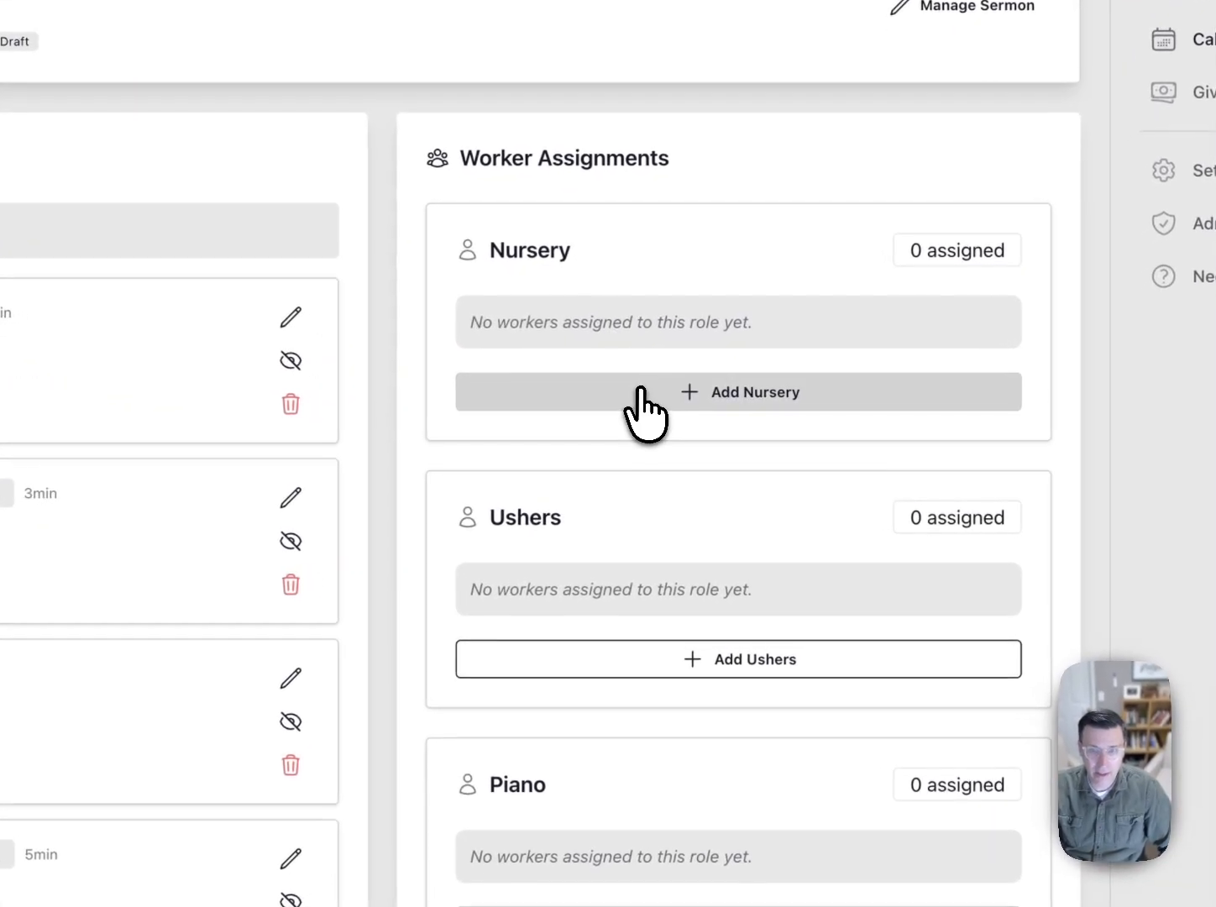
Assign two workers each to Nursery and Ushers, and staff the Piano, Greeter and Sound Booth roles.
{"action": "left_click", "coordinate": [643, 411]}
{"action": "left_click", "coordinate": [580, 466]}
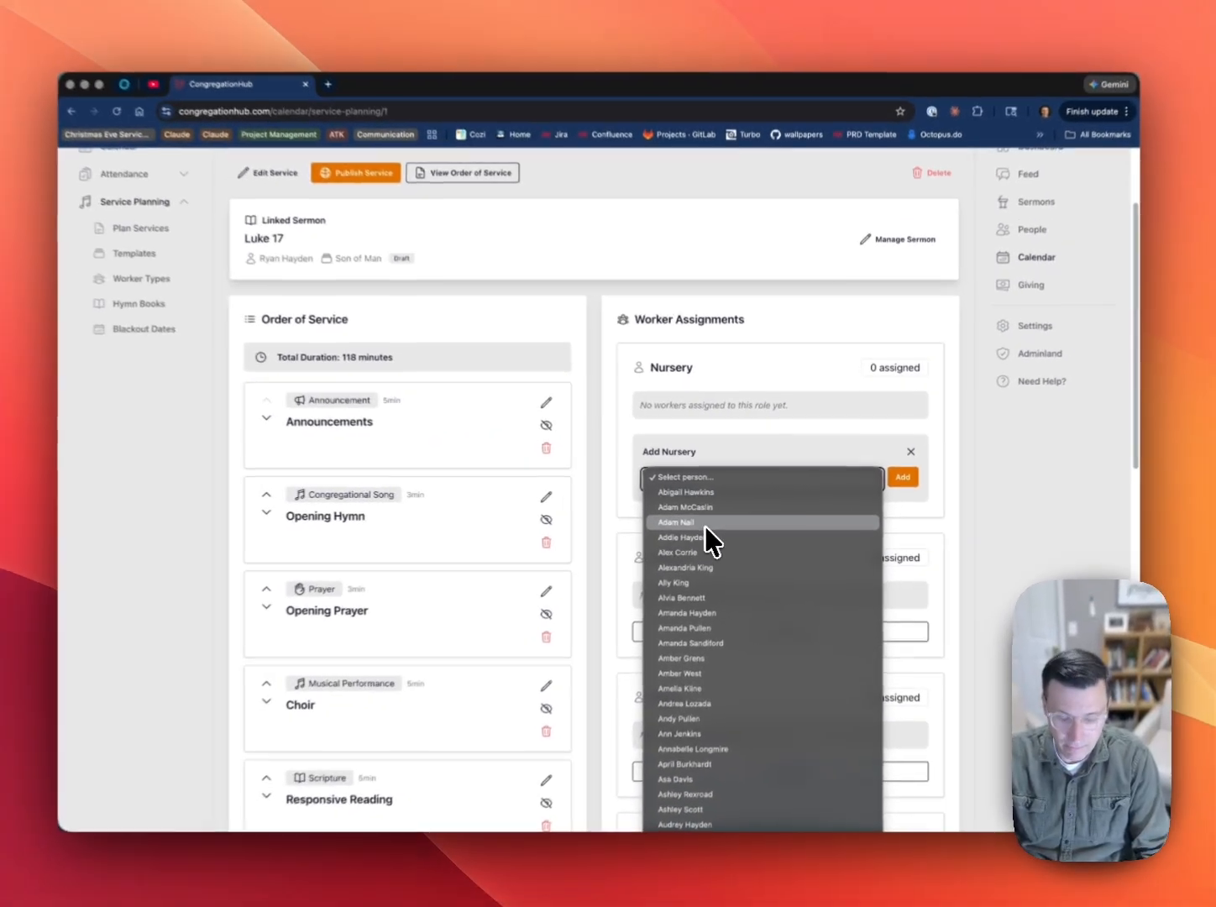
{"action": "type", "text": "am"}
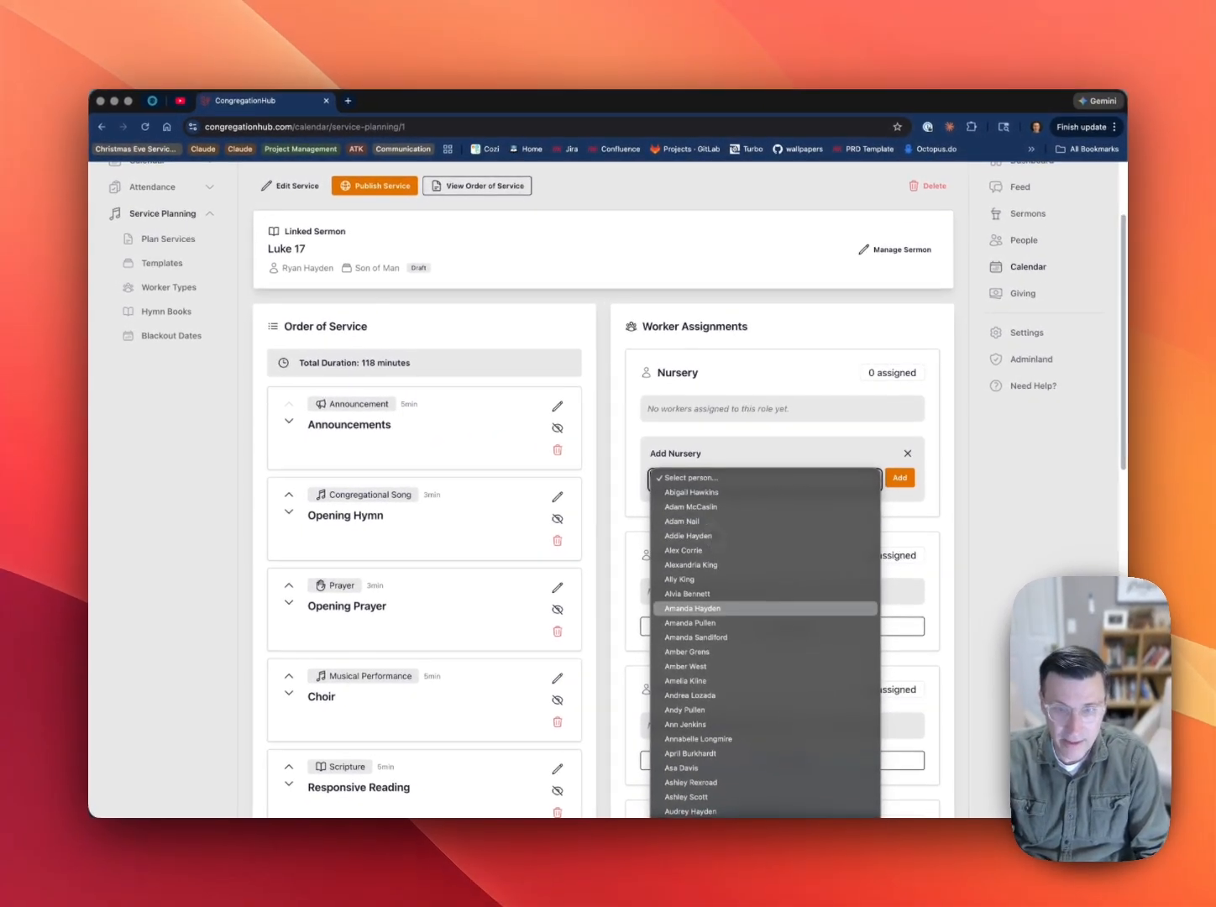
{"action": "key", "text": "Return"}
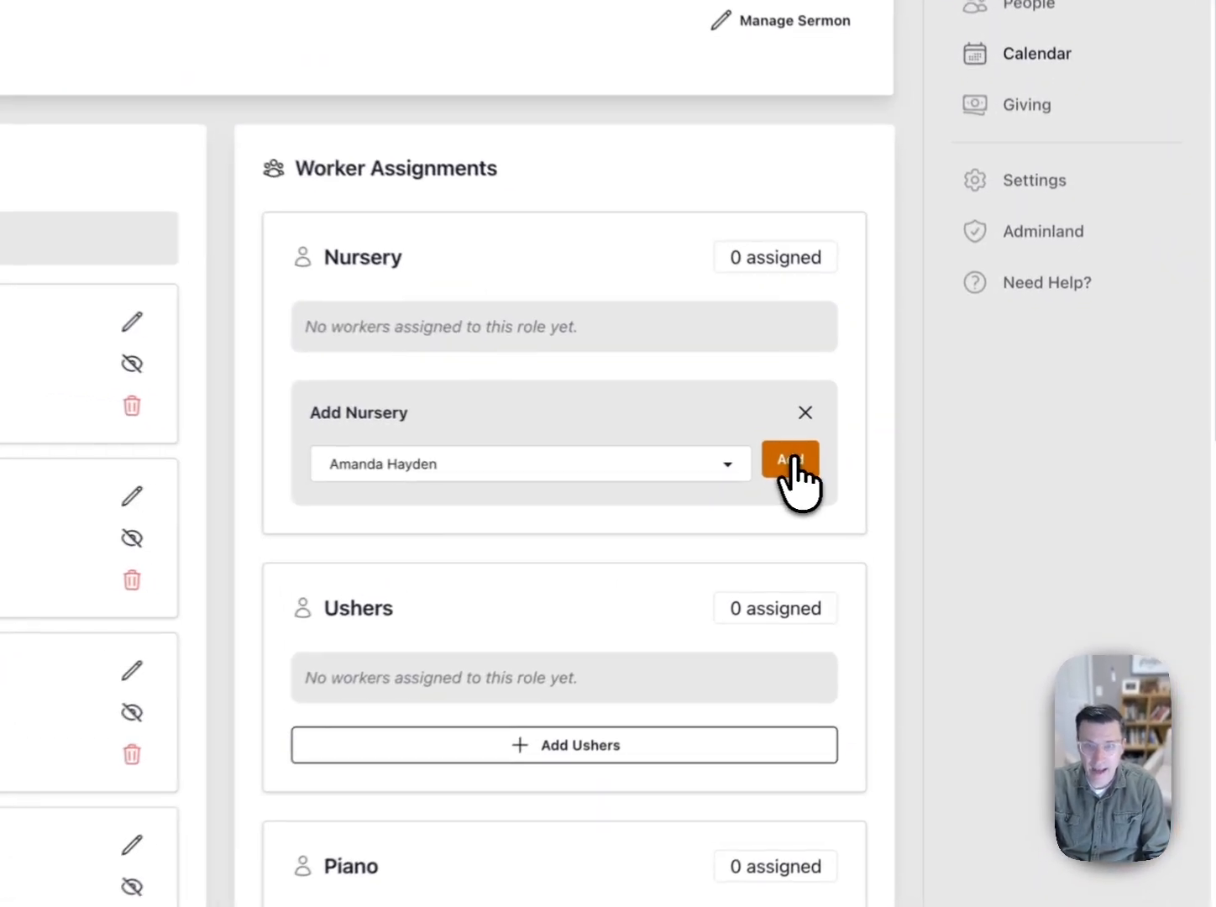
{"action": "left_click", "coordinate": [901, 478]}
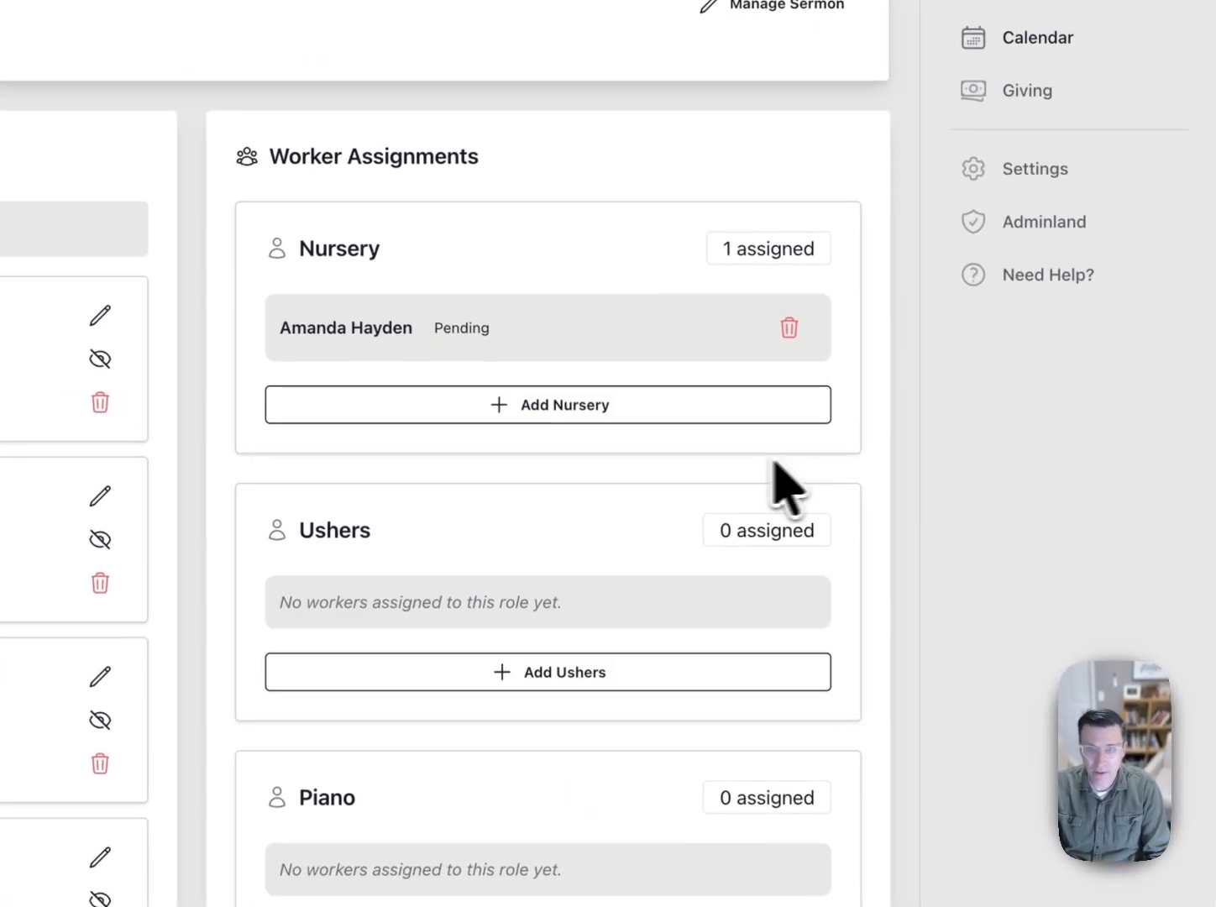
{"action": "left_click", "coordinate": [426, 412]}
{"action": "left_click", "coordinate": [412, 483]}
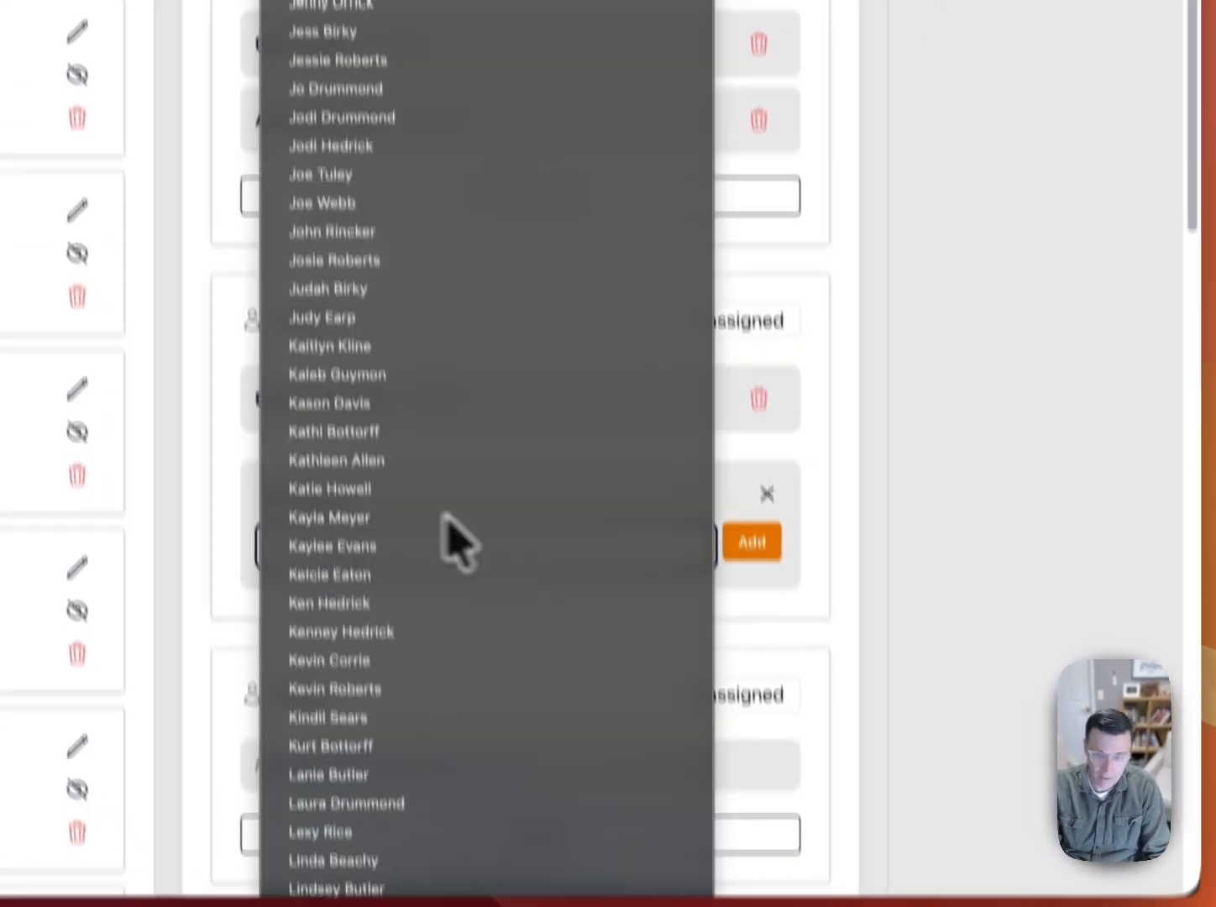
Check the scheduling conflict and remove the Nursery worker who is also assigned to the Sound Booth.
{"action": "scroll", "coordinate": [448, 543], "scroll_direction": "up", "scroll_amount": 15}
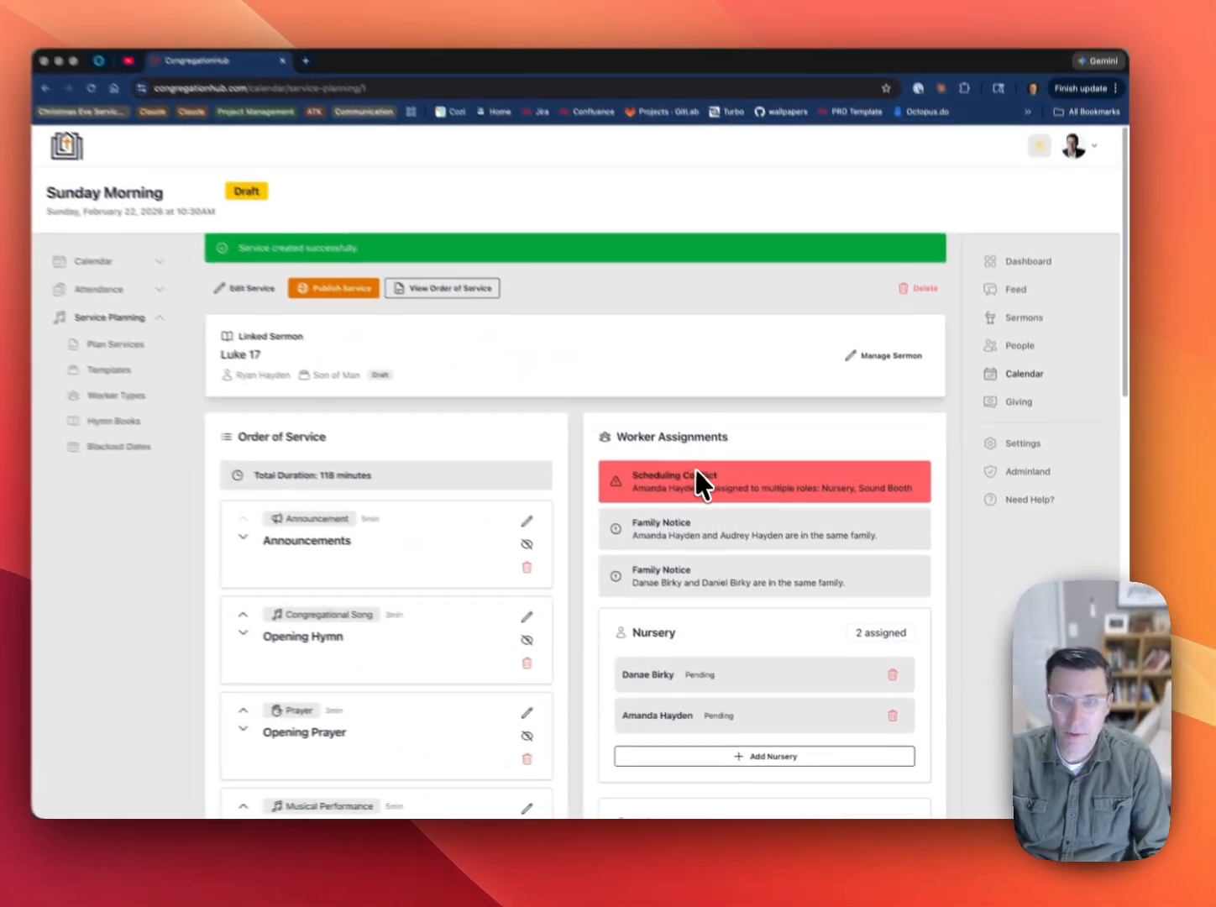
{"action": "scroll", "coordinate": [696, 473], "scroll_direction": "down", "scroll_amount": 5}
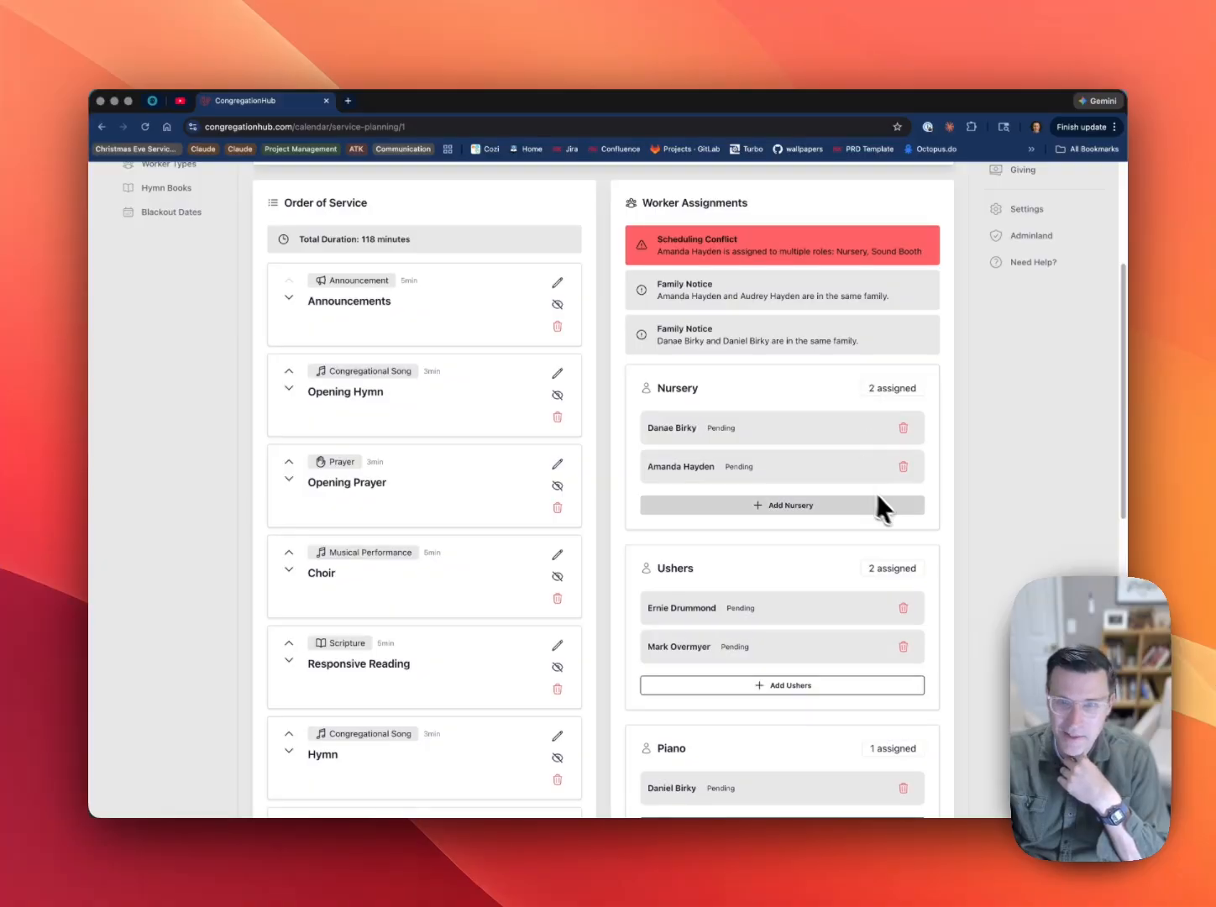
{"action": "left_click", "coordinate": [905, 467]}
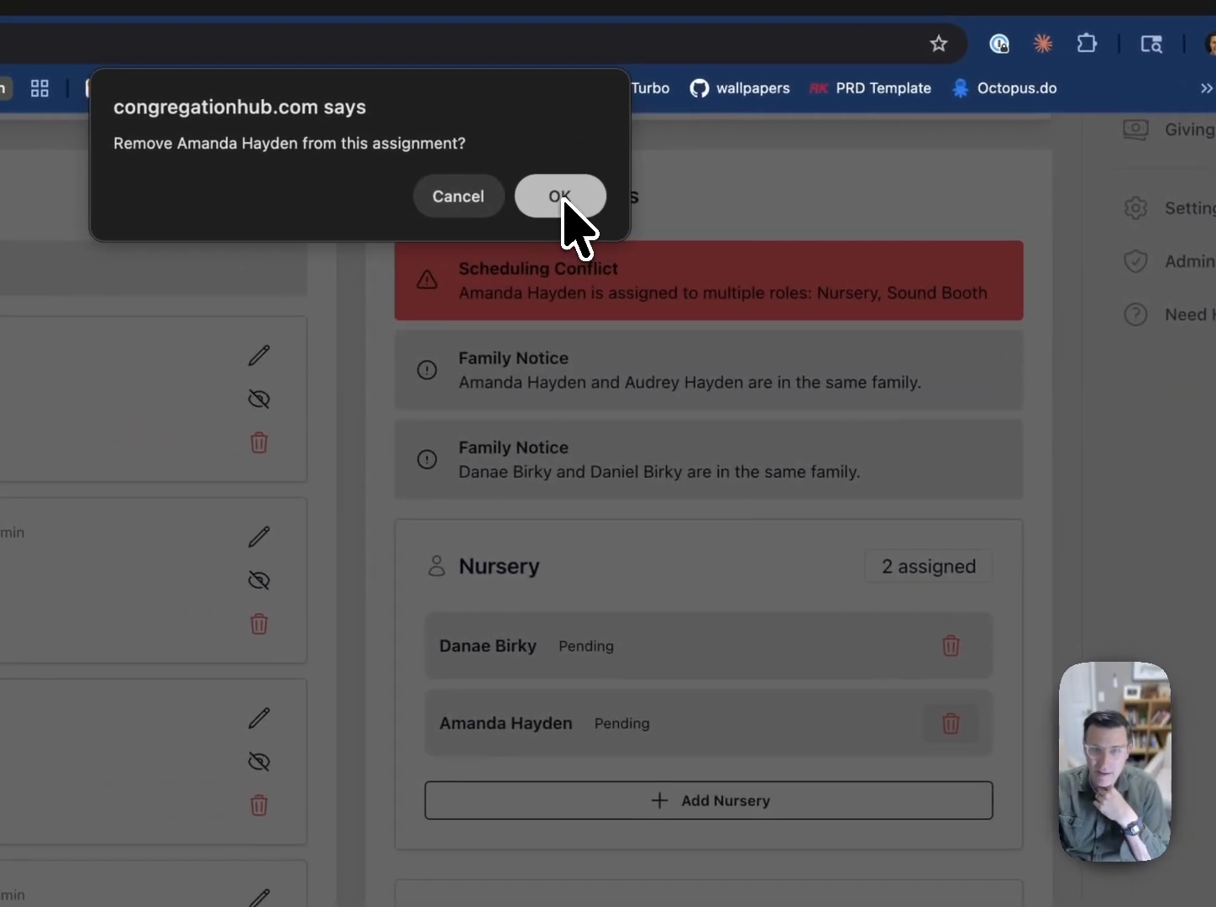
{"action": "left_click", "coordinate": [562, 196]}
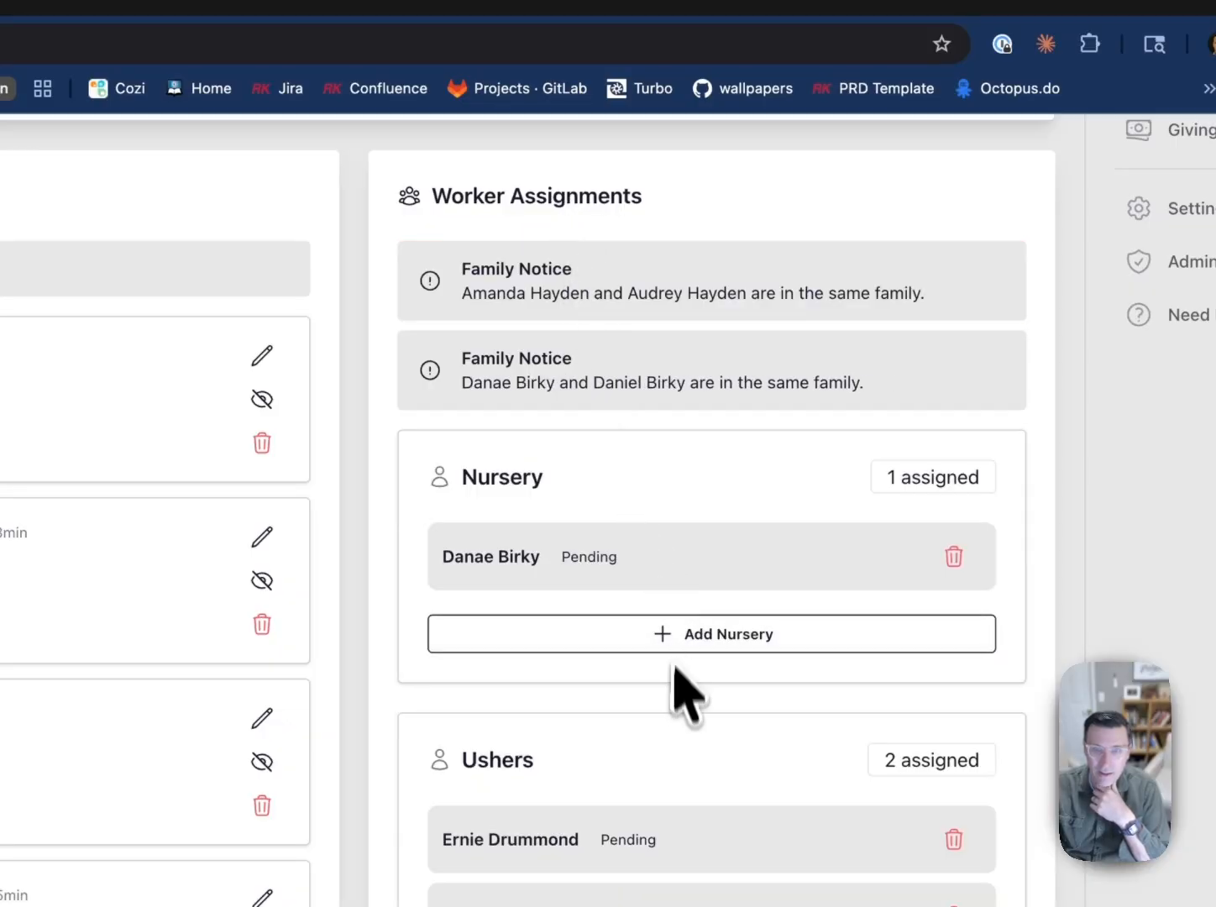
Assign a different person from the people list as the second Nursery worker.
{"action": "left_click", "coordinate": [545, 648]}
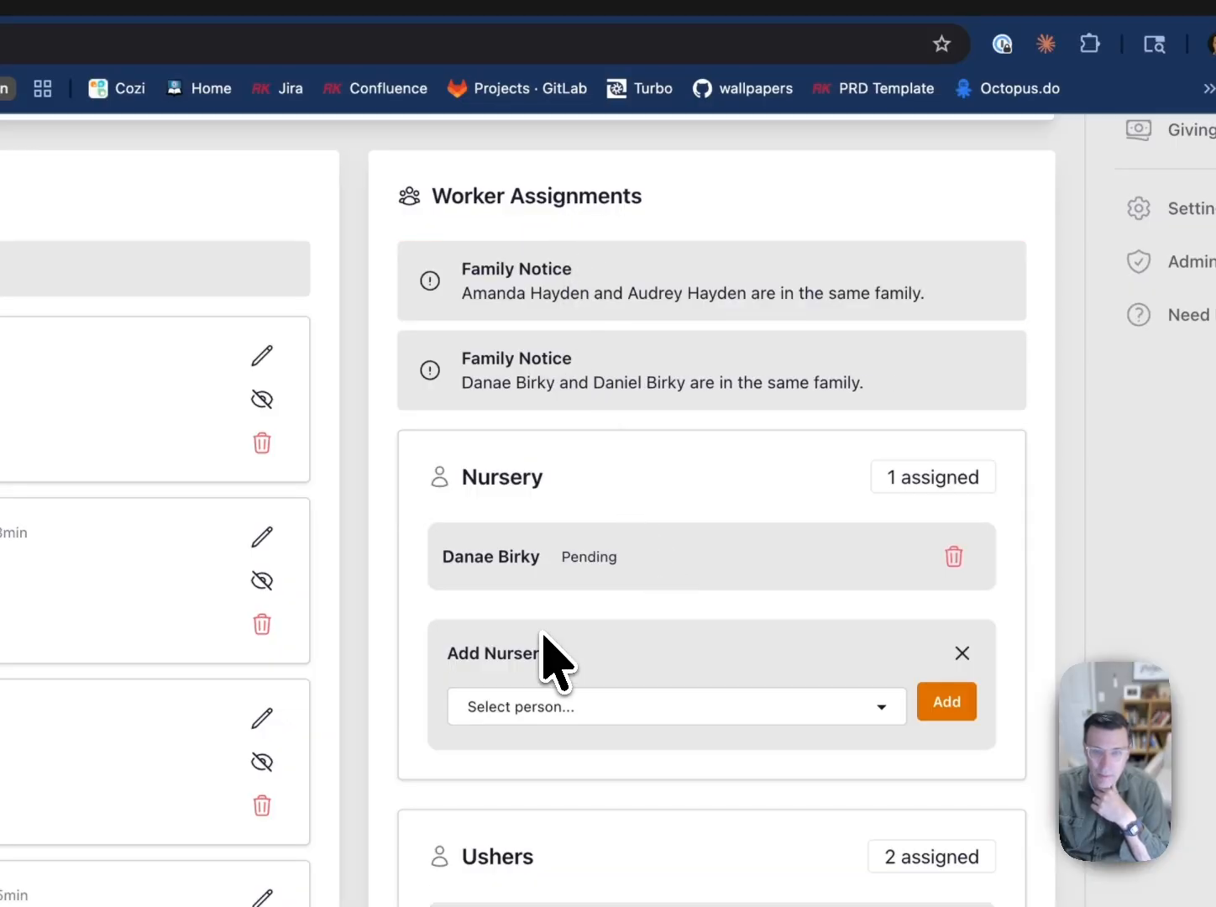
{"action": "left_click", "coordinate": [555, 704]}
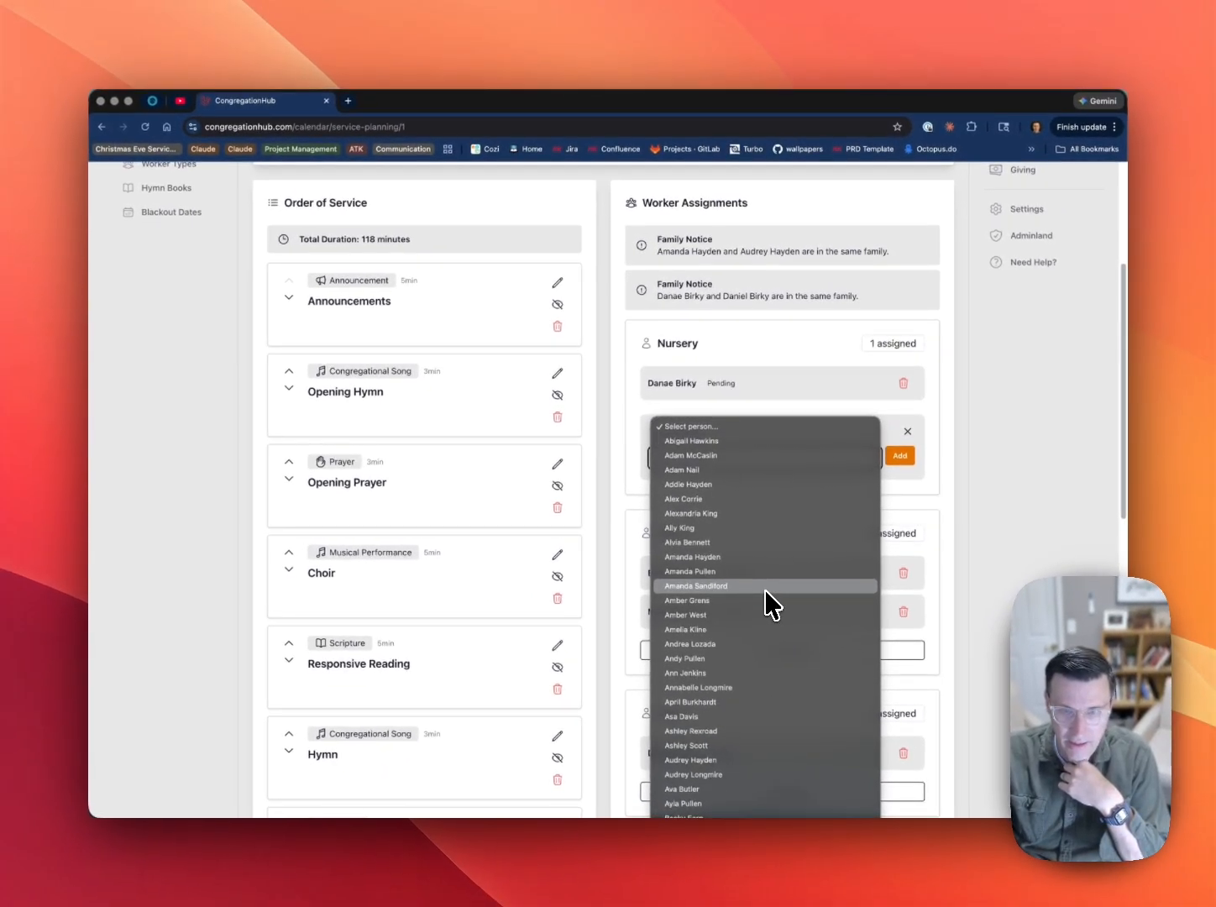
{"action": "scroll", "coordinate": [764, 588], "scroll_direction": "down", "scroll_amount": 5}
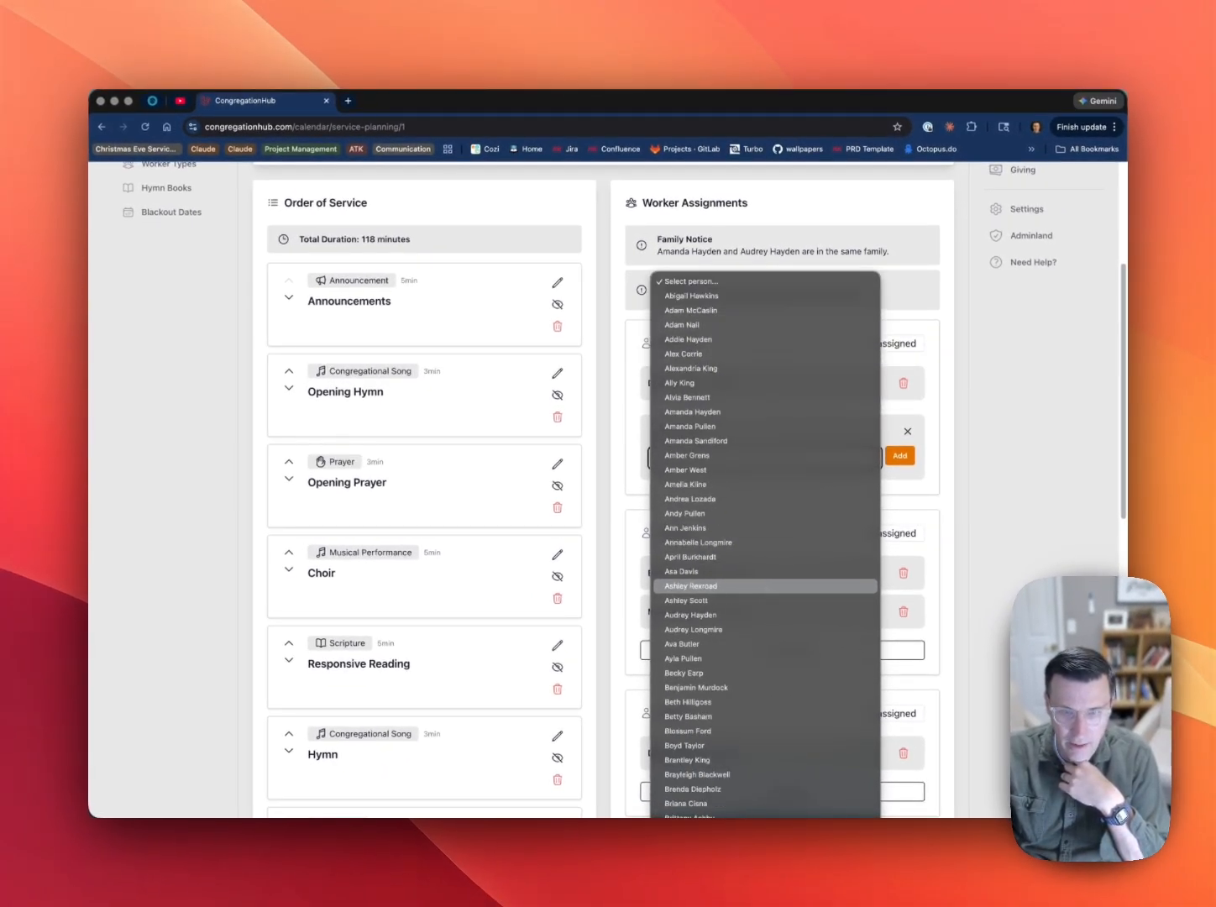
{"action": "scroll", "coordinate": [764, 586], "scroll_direction": "down", "scroll_amount": 1}
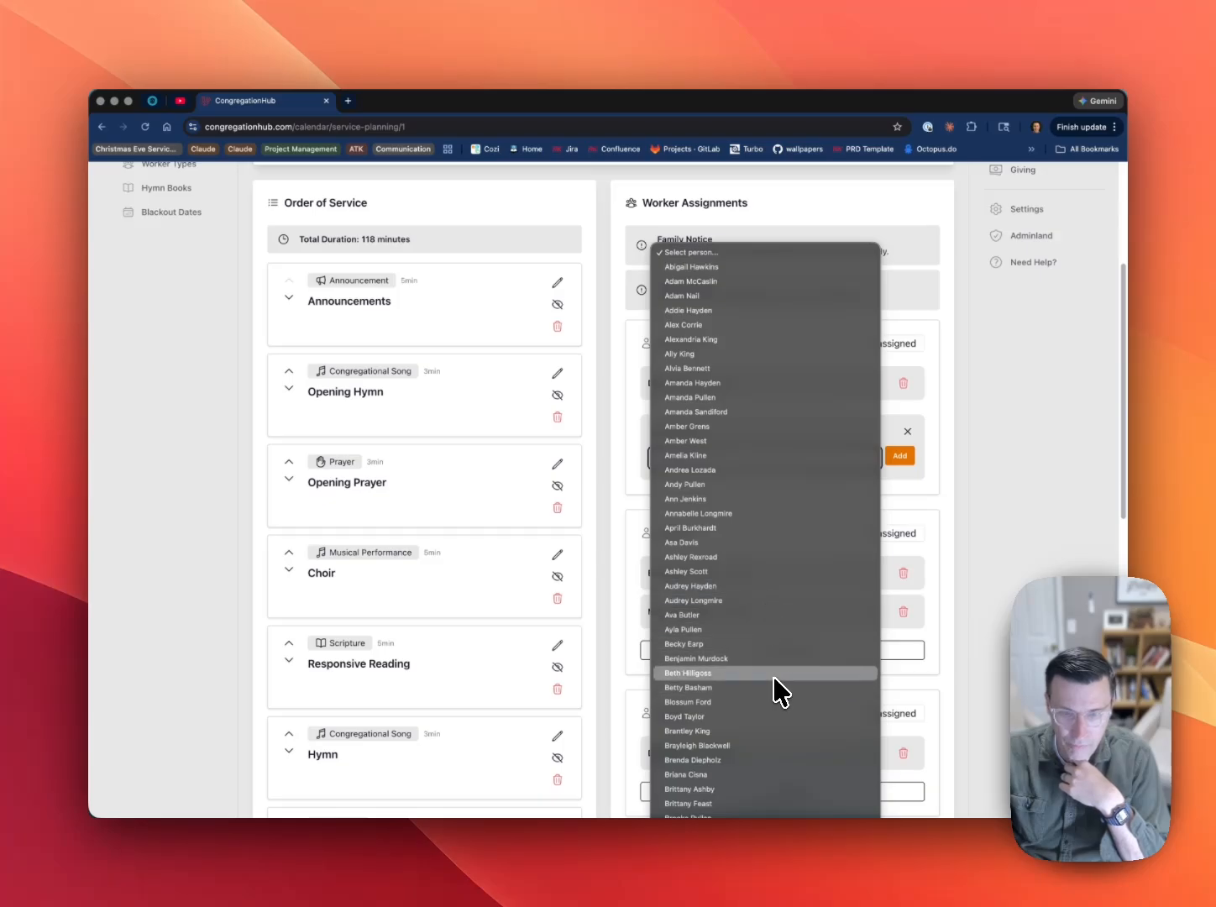
{"action": "scroll", "coordinate": [775, 759], "scroll_direction": "down", "scroll_amount": 5}
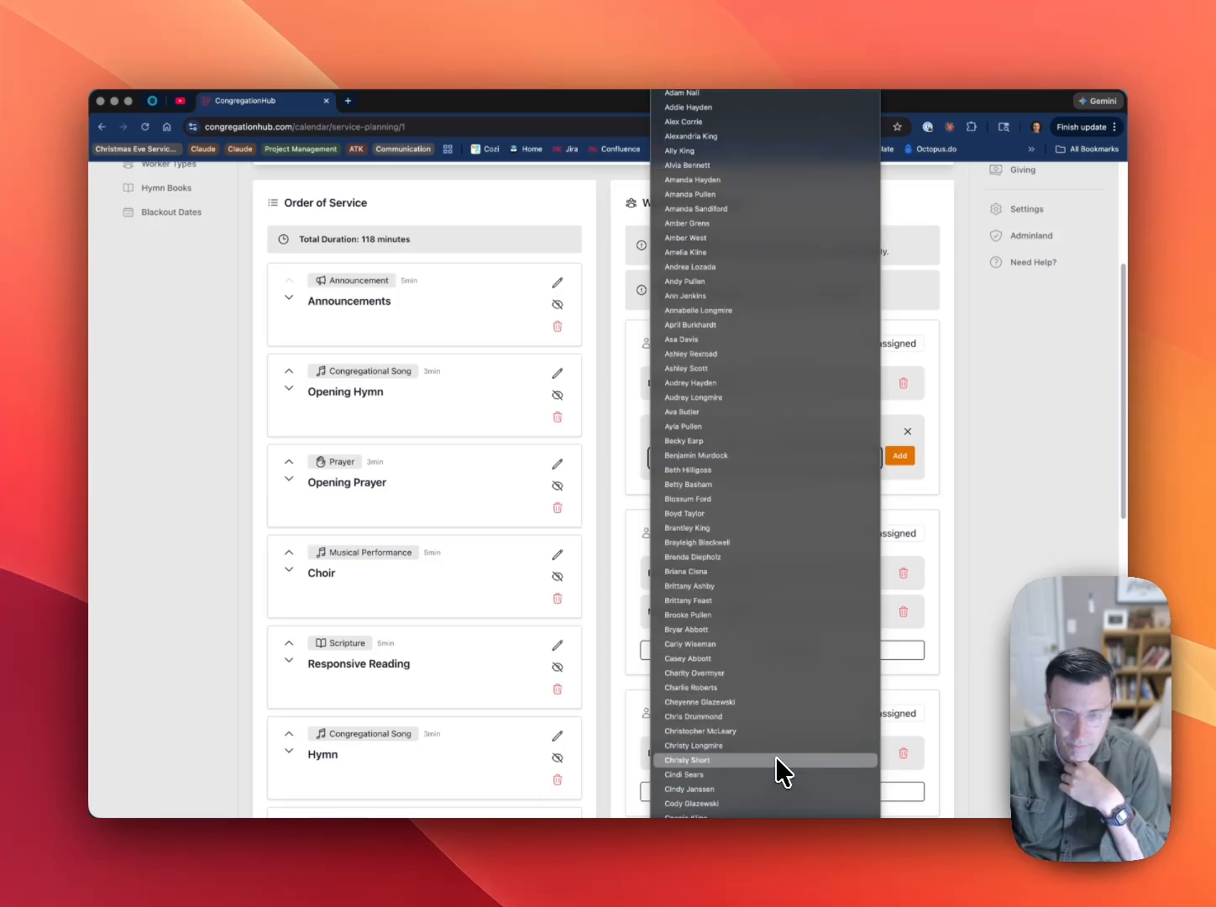
{"action": "scroll", "coordinate": [781, 769], "scroll_direction": "down", "scroll_amount": 1}
{"action": "scroll", "coordinate": [782, 769], "scroll_direction": "down", "scroll_amount": 1}
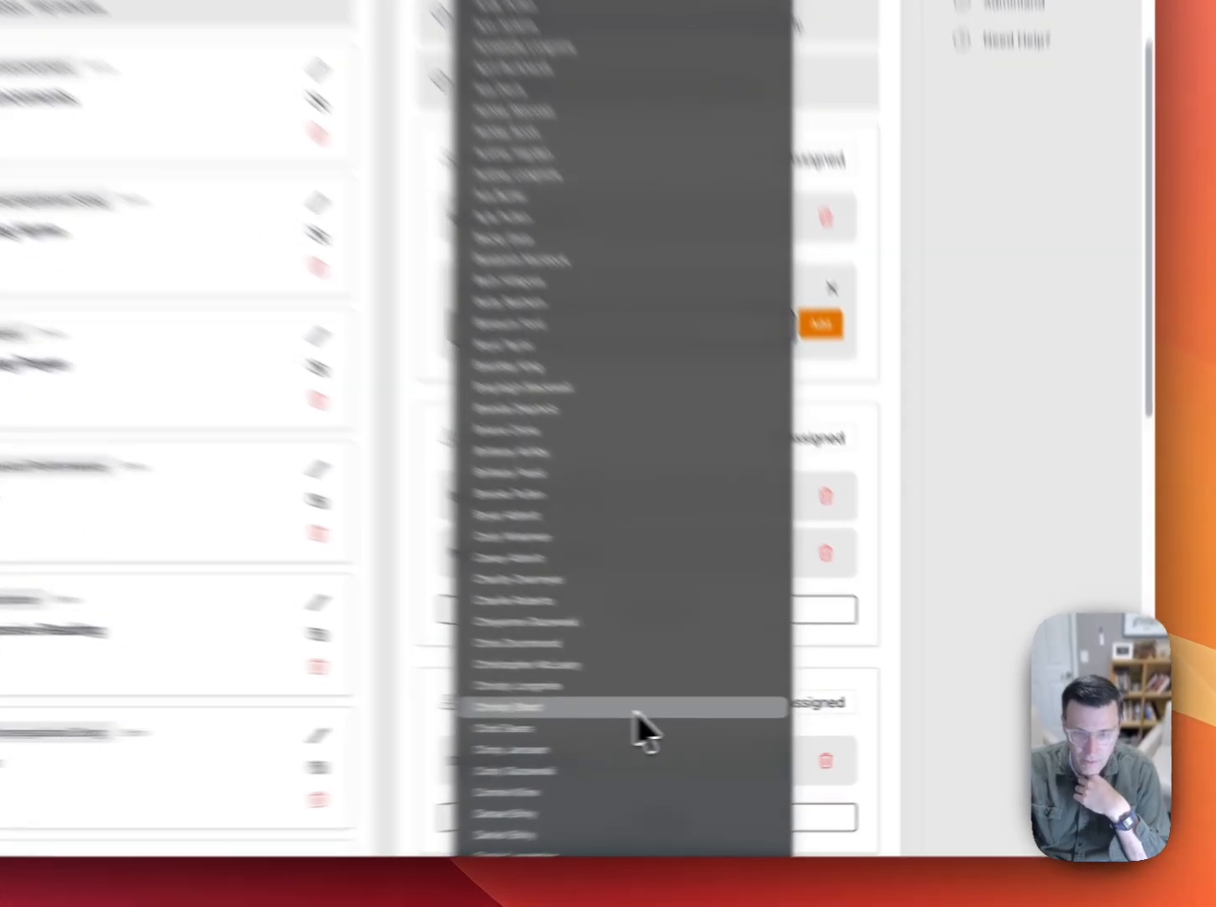
{"action": "left_click", "coordinate": [778, 744]}
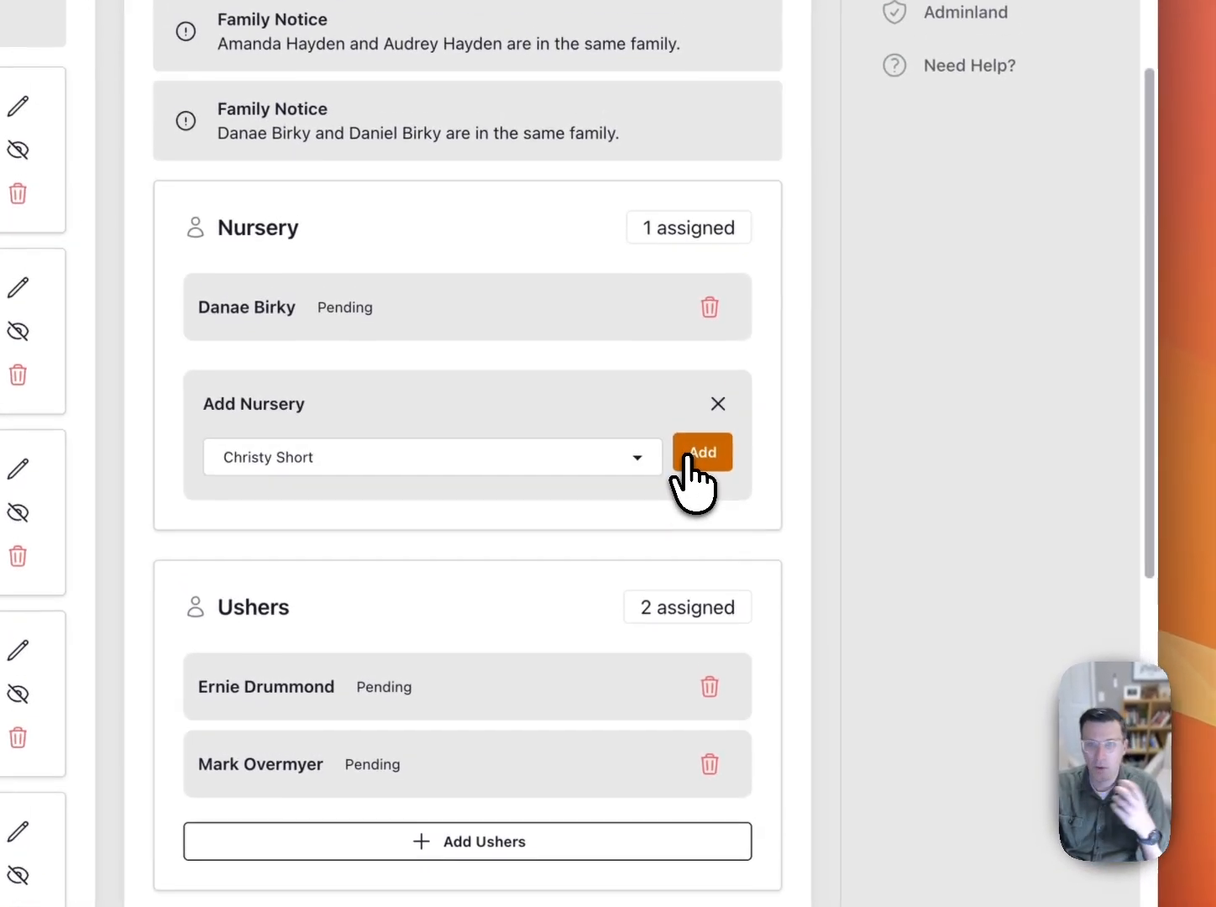
{"action": "left_click", "coordinate": [709, 366]}
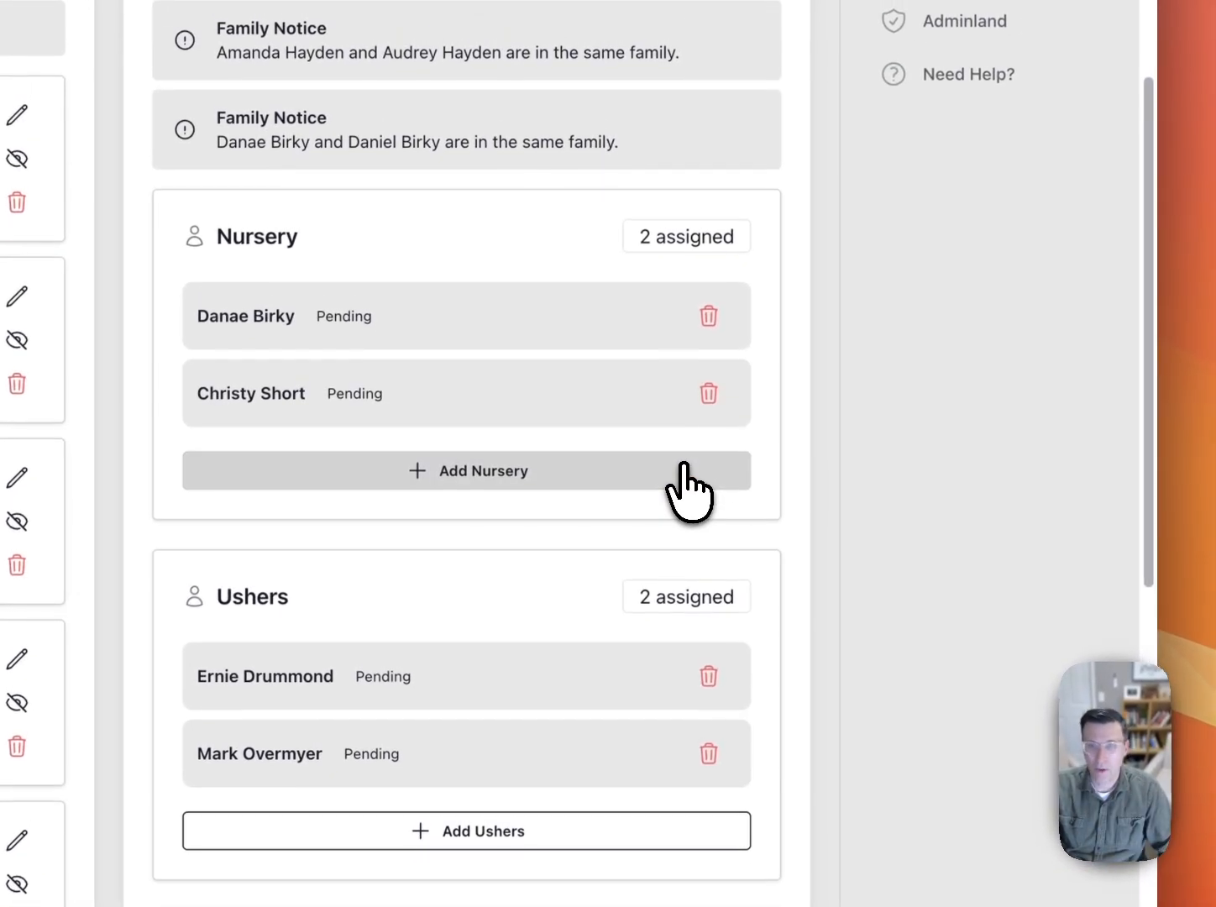
Assign a person from the people list to the Announcements element and save it.
{"action": "scroll", "coordinate": [538, 453], "scroll_direction": "down", "scroll_amount": 6}
{"action": "scroll", "coordinate": [533, 471], "scroll_direction": "down", "scroll_amount": 5}
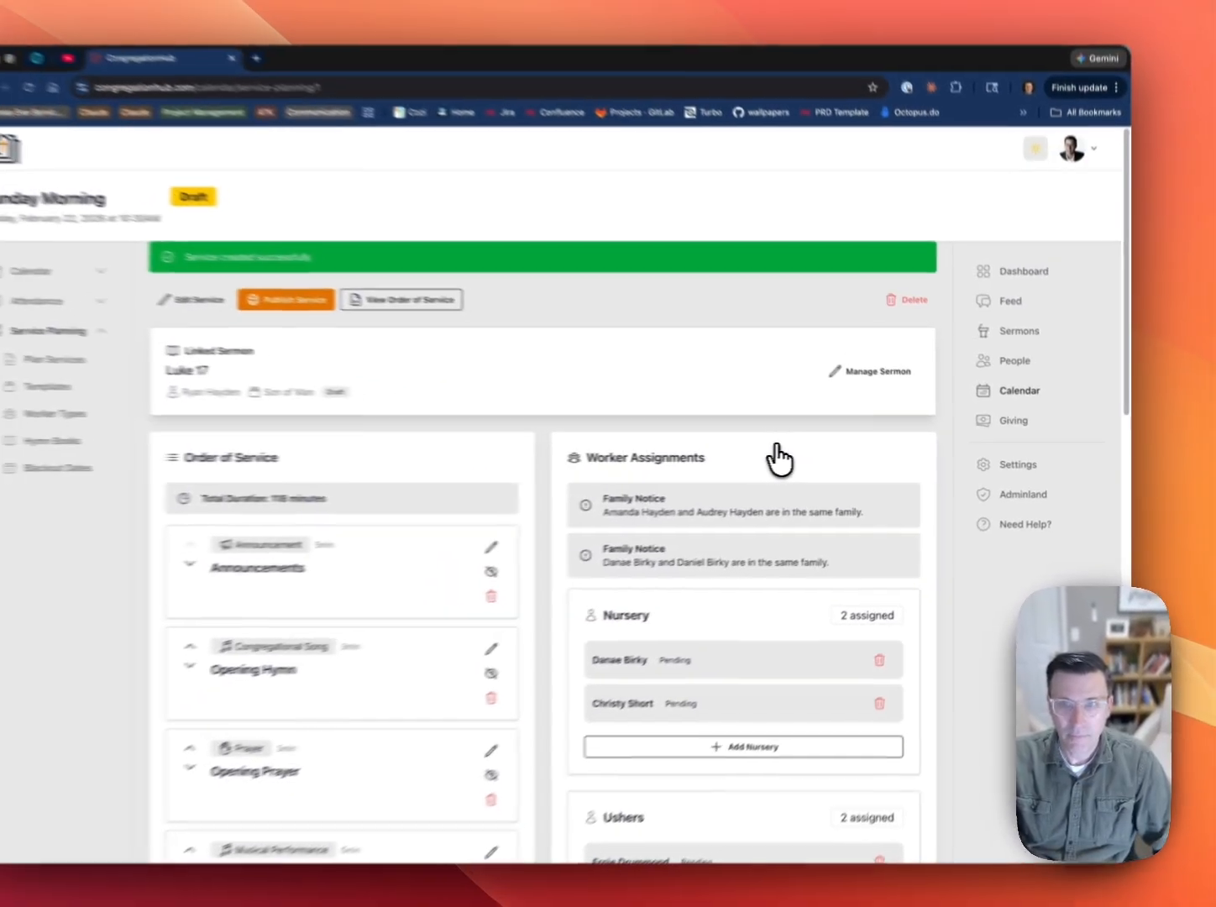
{"action": "scroll", "coordinate": [779, 462], "scroll_direction": "down", "scroll_amount": 10}
{"action": "scroll", "coordinate": [773, 461], "scroll_direction": "up", "scroll_amount": 10}
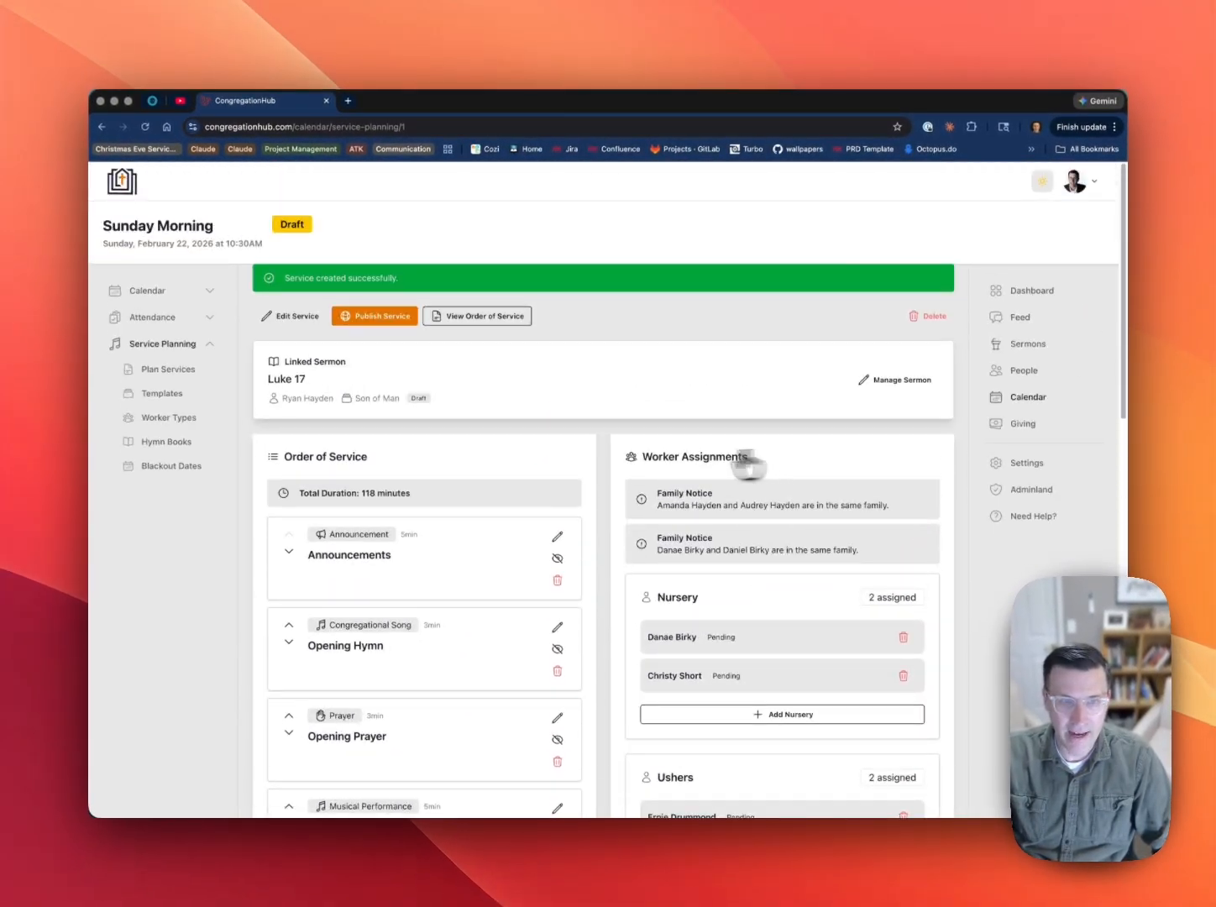
{"action": "scroll", "coordinate": [410, 485], "scroll_direction": "down", "scroll_amount": 2}
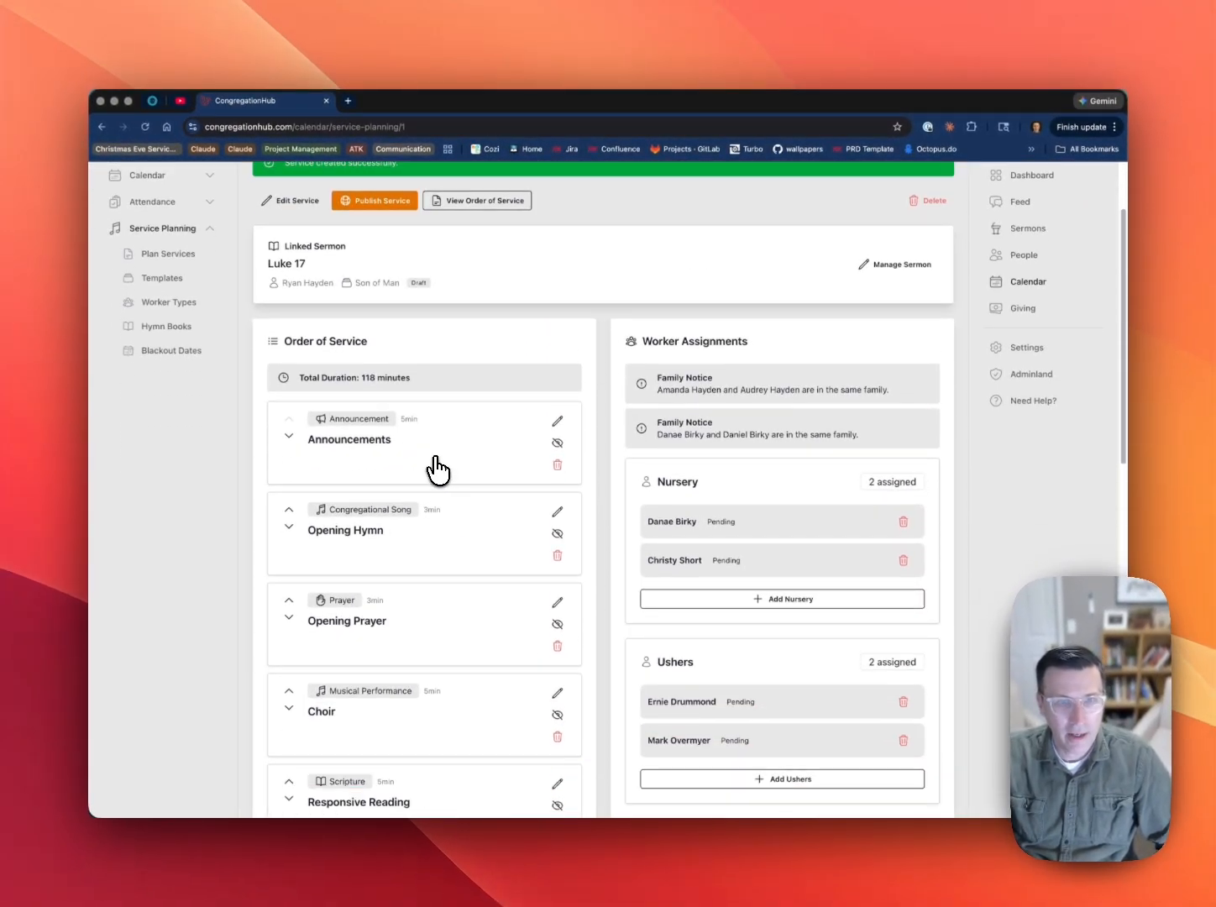
{"action": "scroll", "coordinate": [437, 471], "scroll_direction": "down", "scroll_amount": 1}
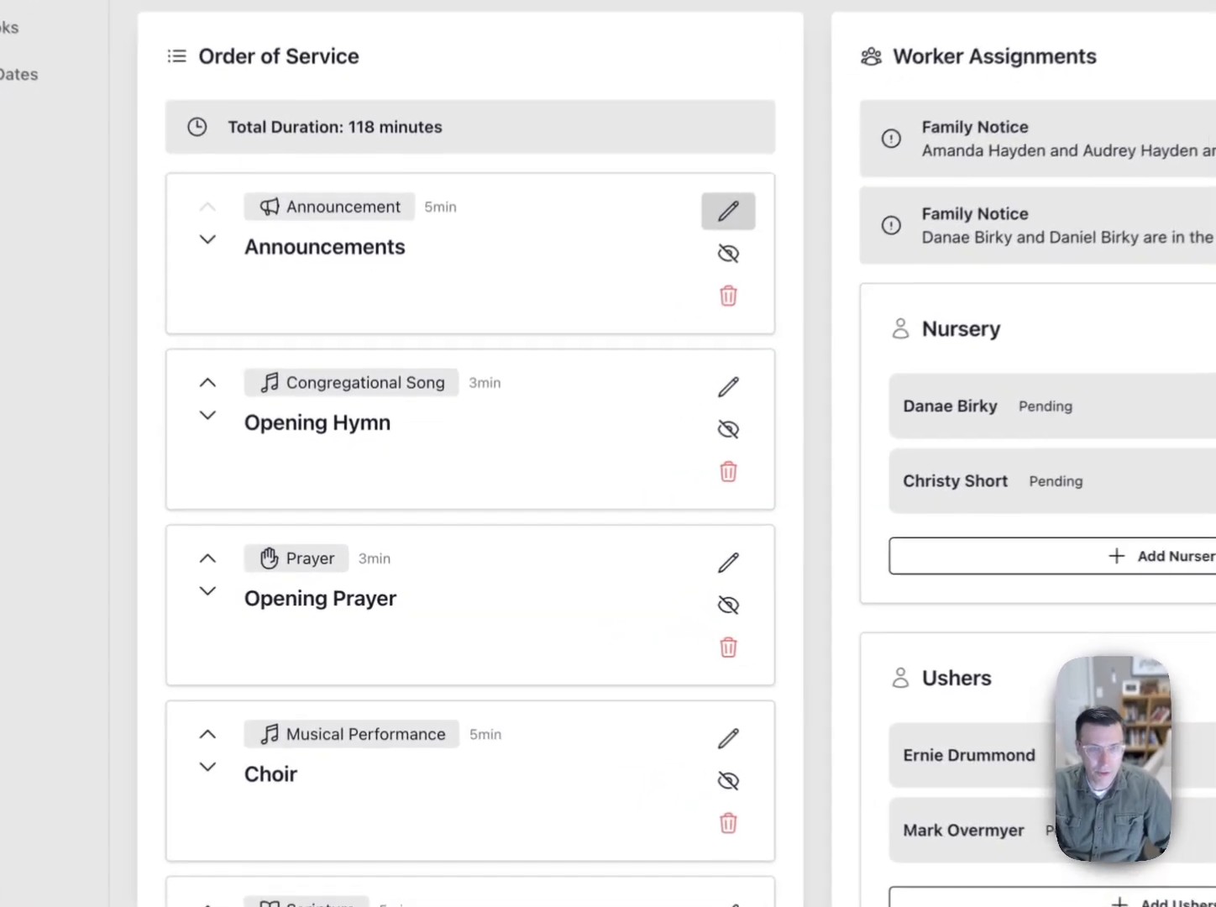
{"action": "left_click", "coordinate": [557, 397]}
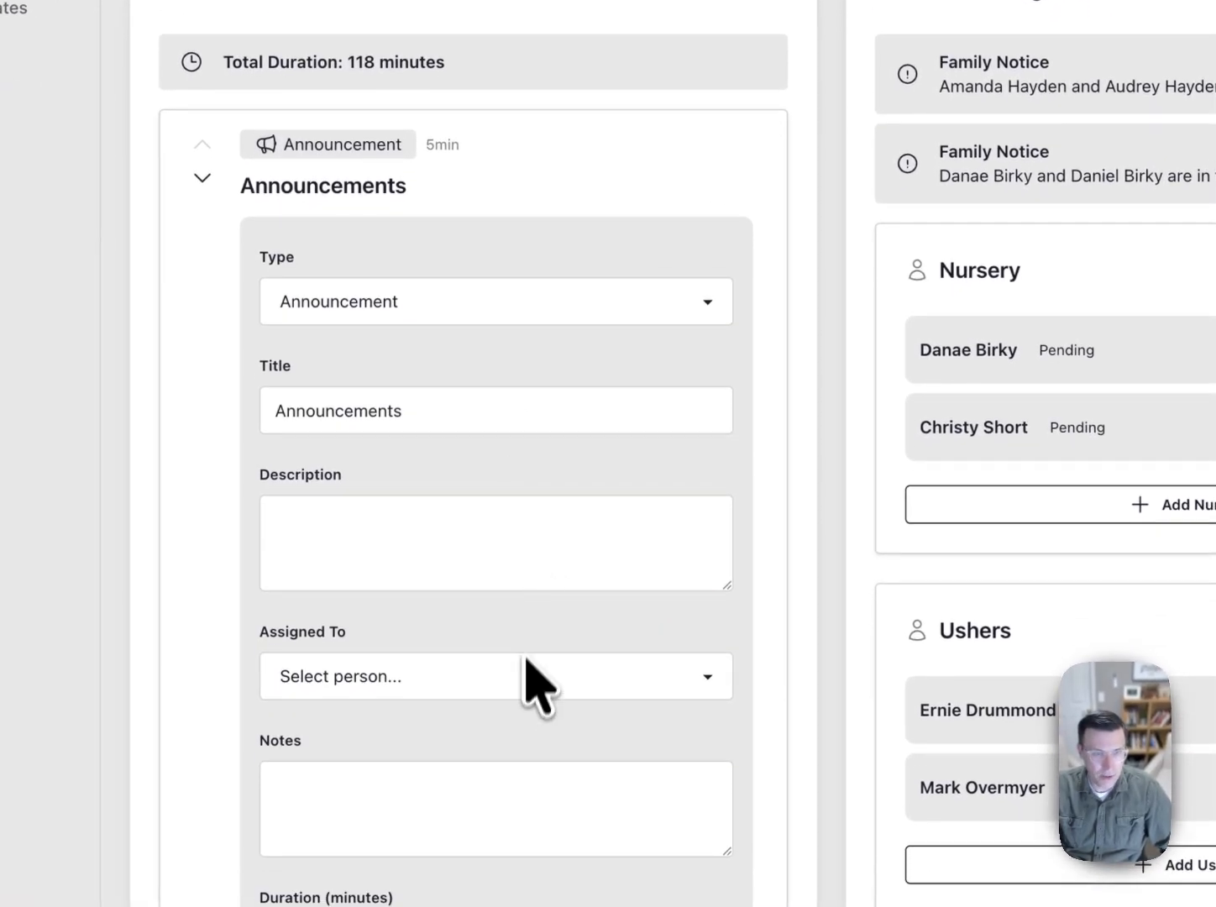
{"action": "left_click", "coordinate": [523, 728]}
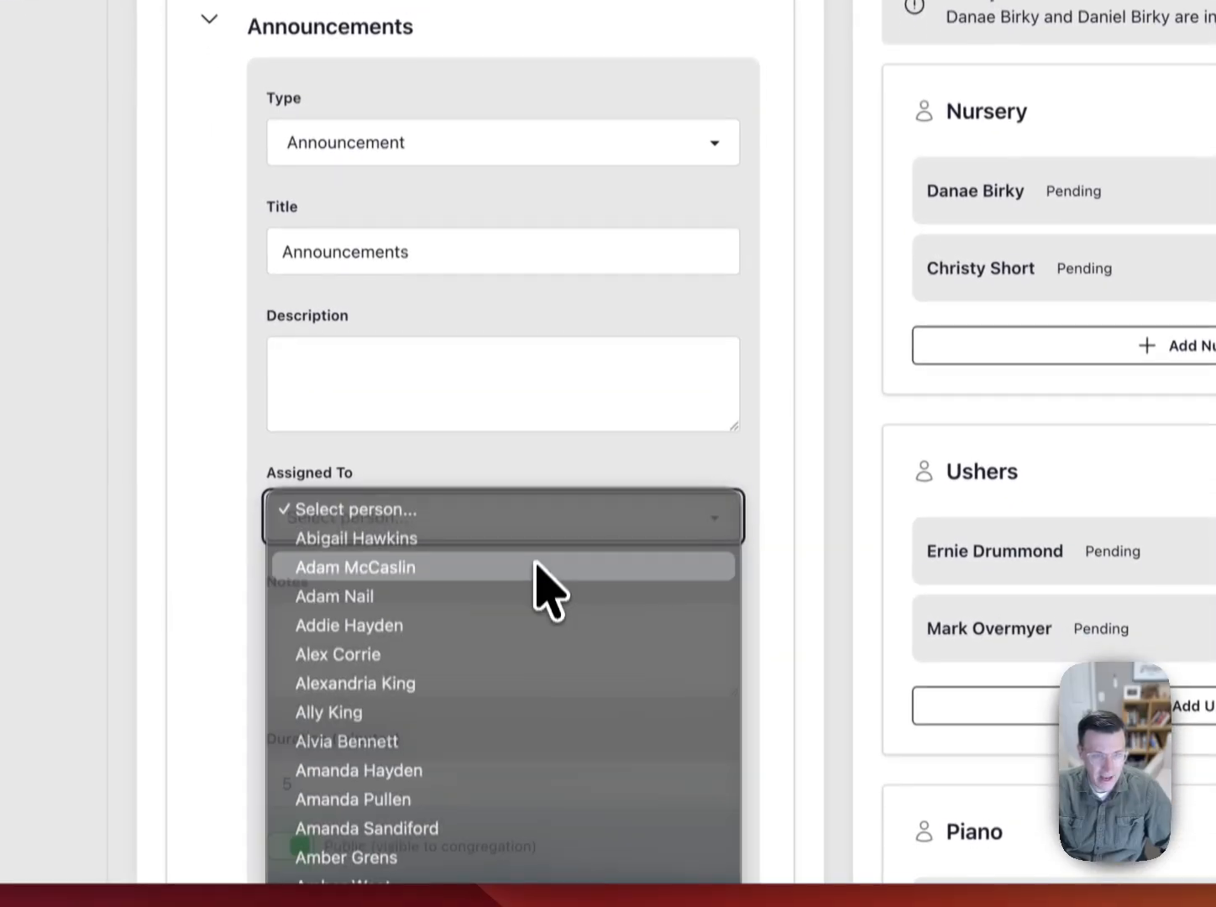
{"action": "left_click", "coordinate": [535, 727]}
{"action": "scroll", "coordinate": [550, 580], "scroll_direction": "down", "scroll_amount": 5}
{"action": "scroll", "coordinate": [552, 397], "scroll_direction": "down", "scroll_amount": 1}
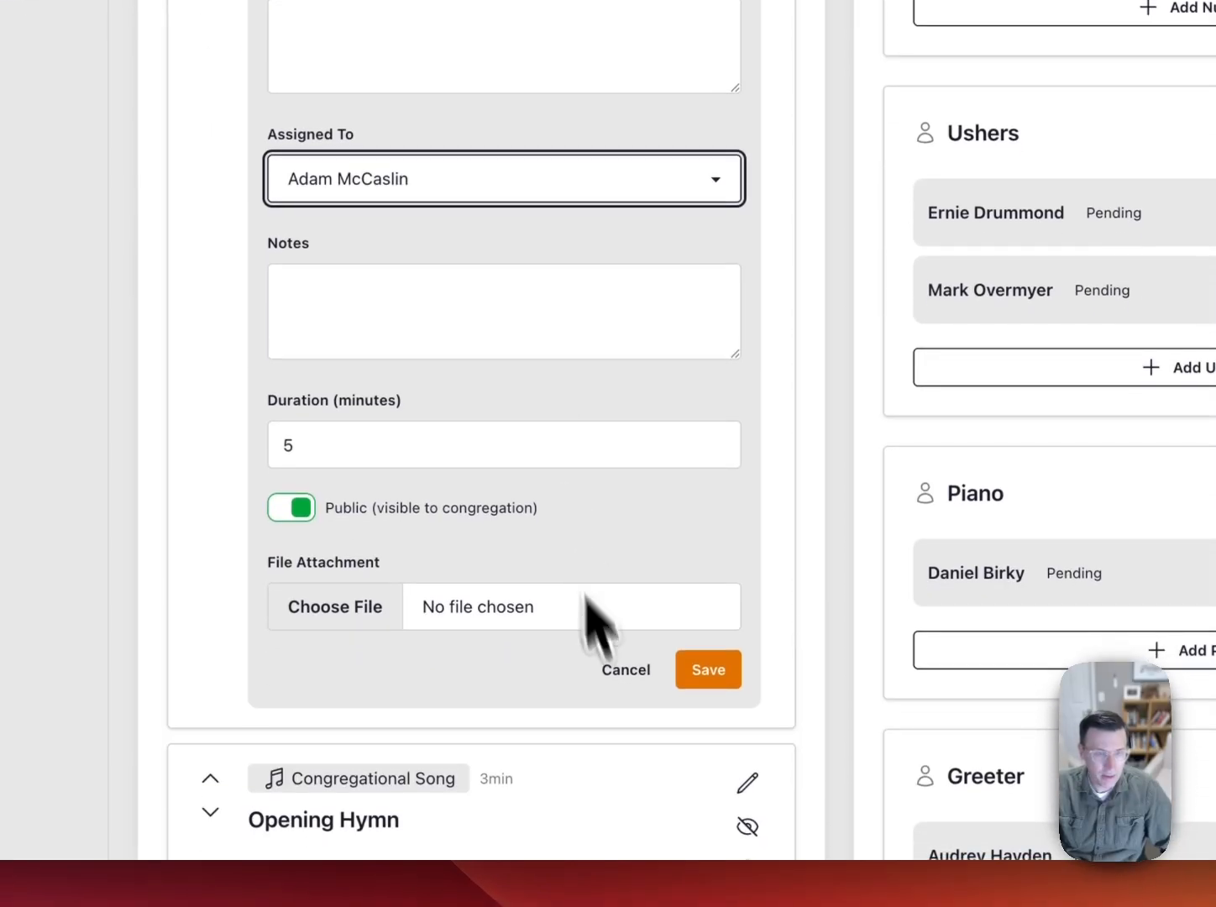
{"action": "left_click", "coordinate": [690, 670]}
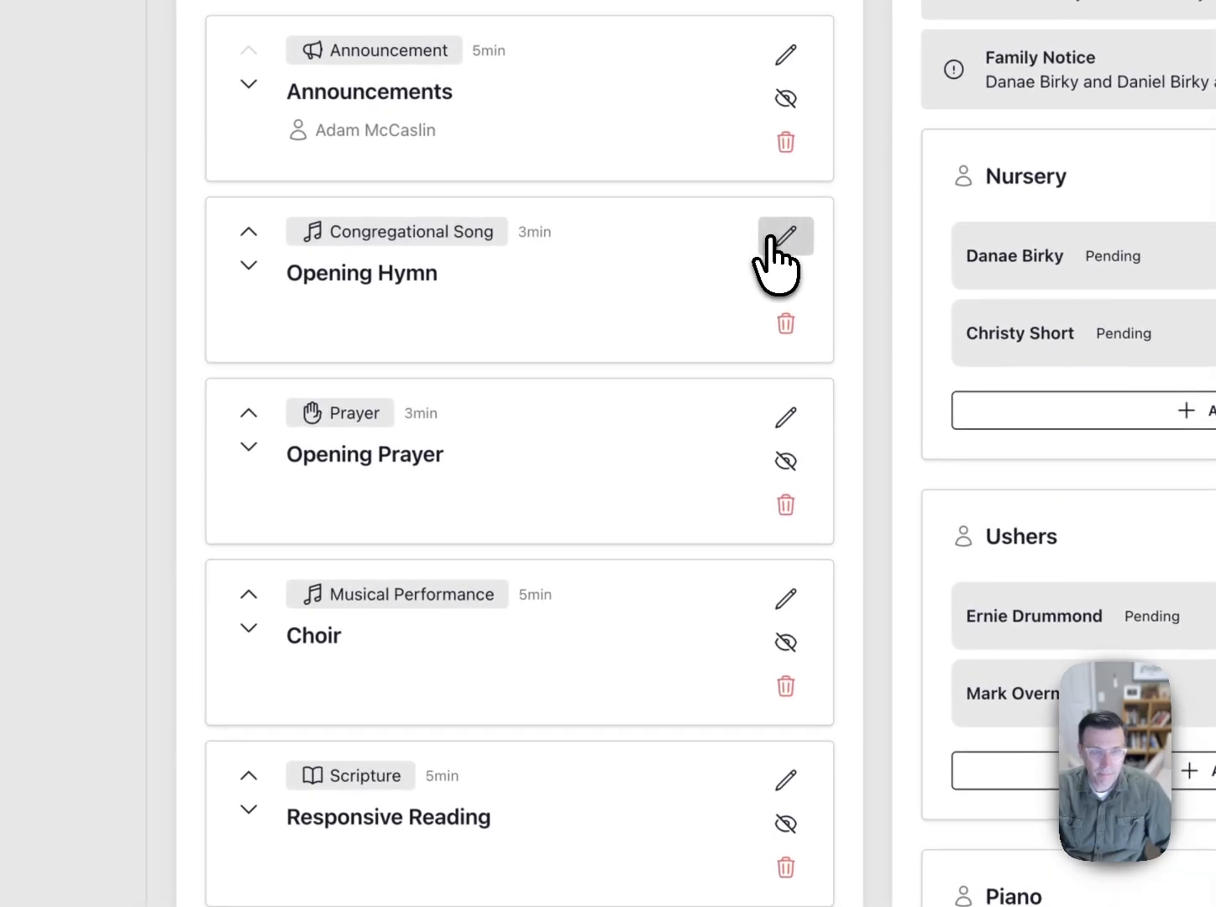
Edit the Opening Hymn element, search hymns for "Rejoice" and select "Rejoice, the Lord Is King", #43 in Rejoice Hymns.
{"action": "left_click", "coordinate": [786, 236]}
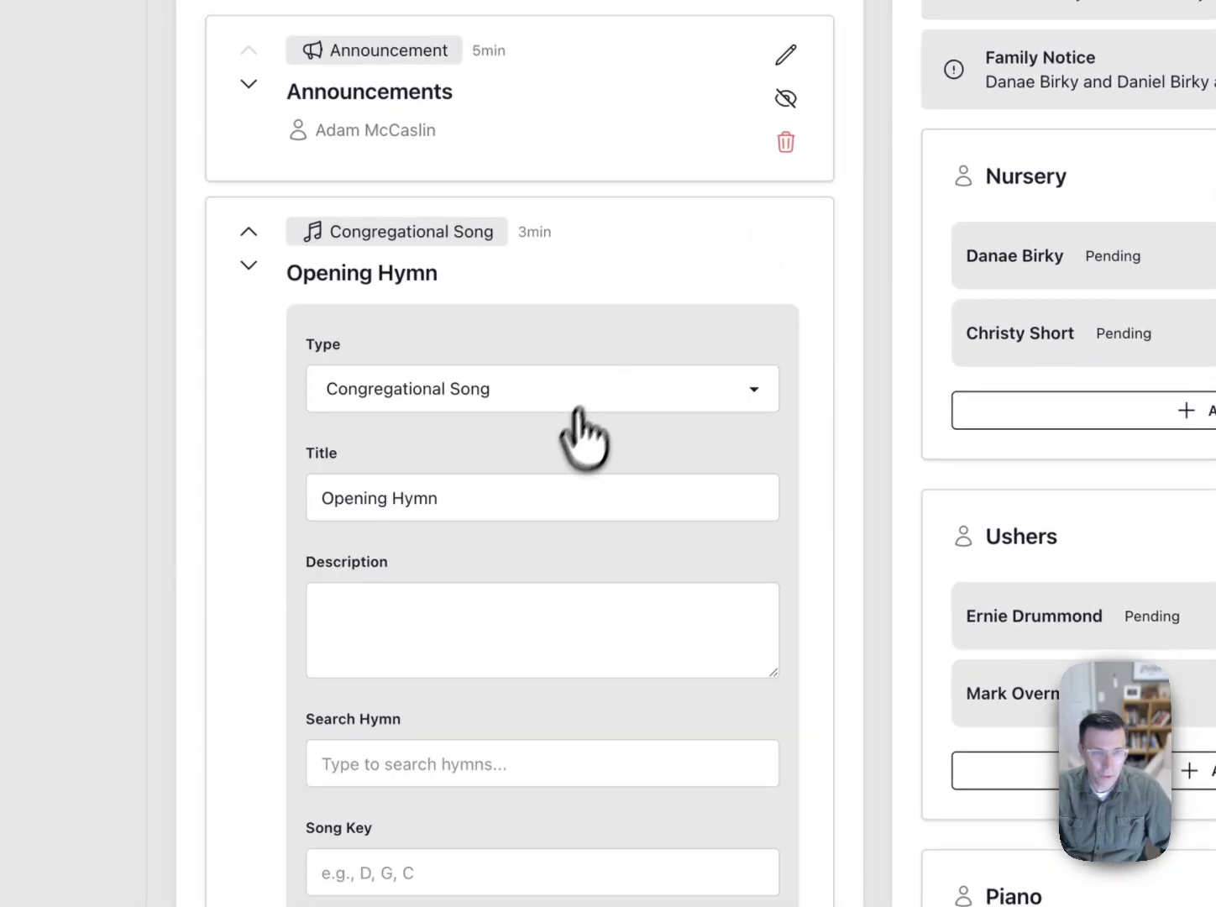
{"action": "scroll", "coordinate": [506, 653], "scroll_direction": "down", "scroll_amount": 3}
{"action": "left_click", "coordinate": [418, 542]}
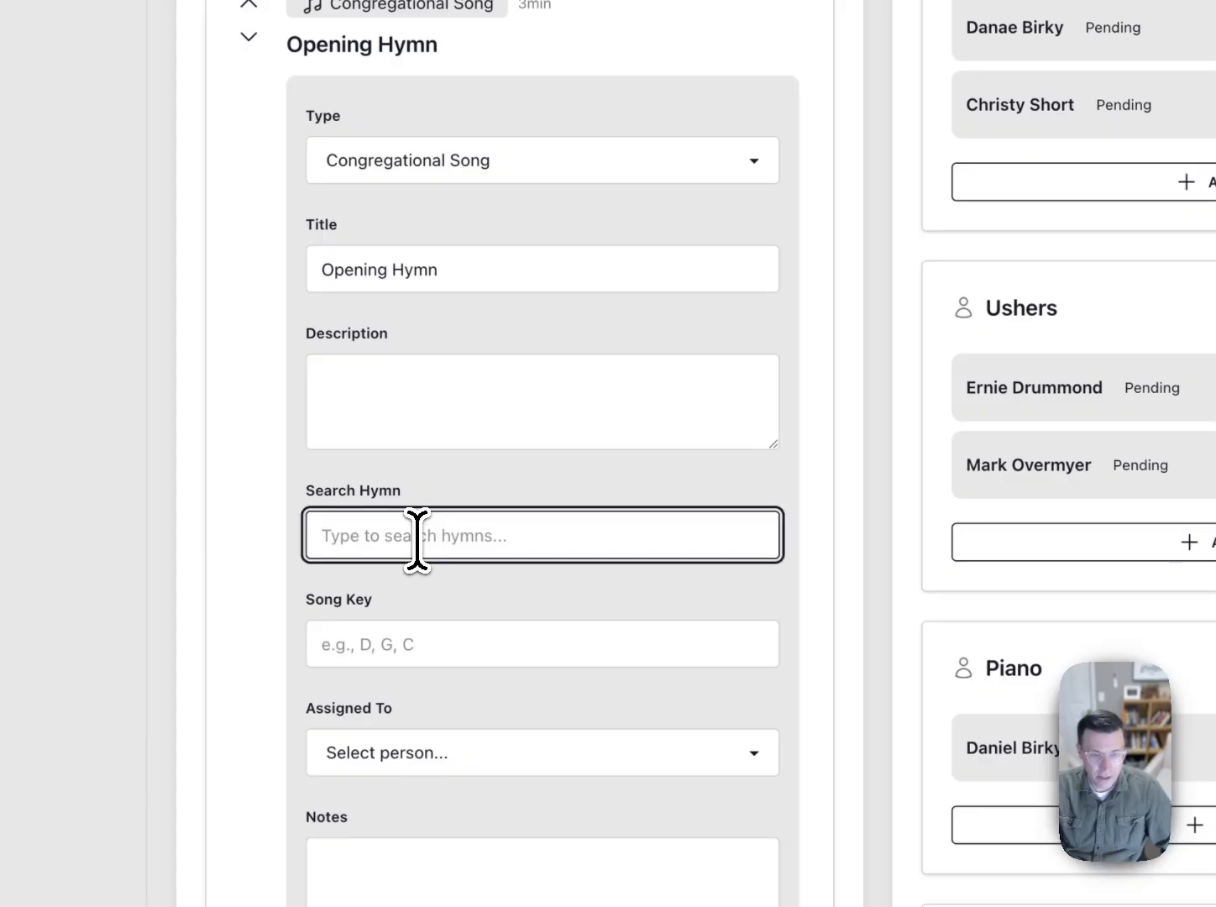
{"action": "type", "text": "Rej"}
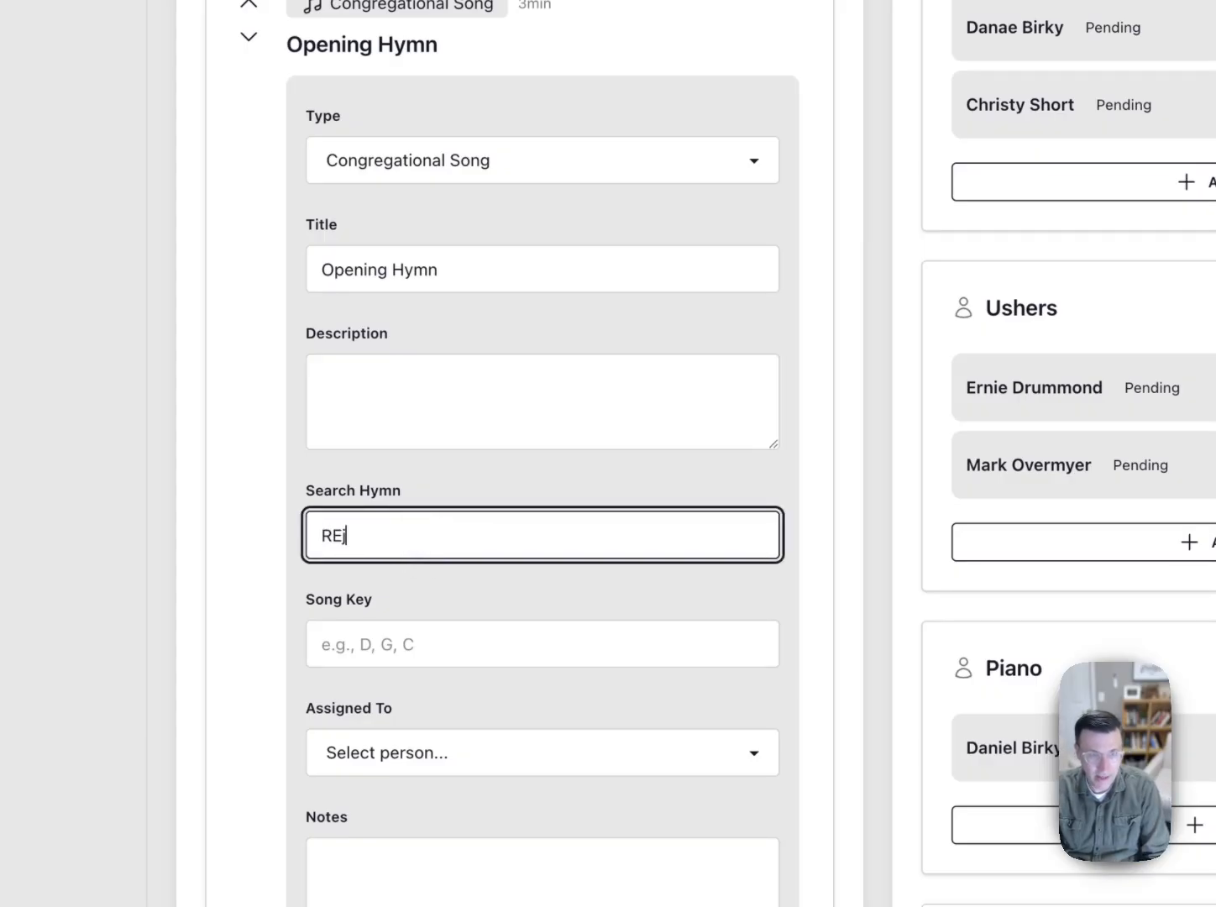
{"action": "type", "text": "oice"}
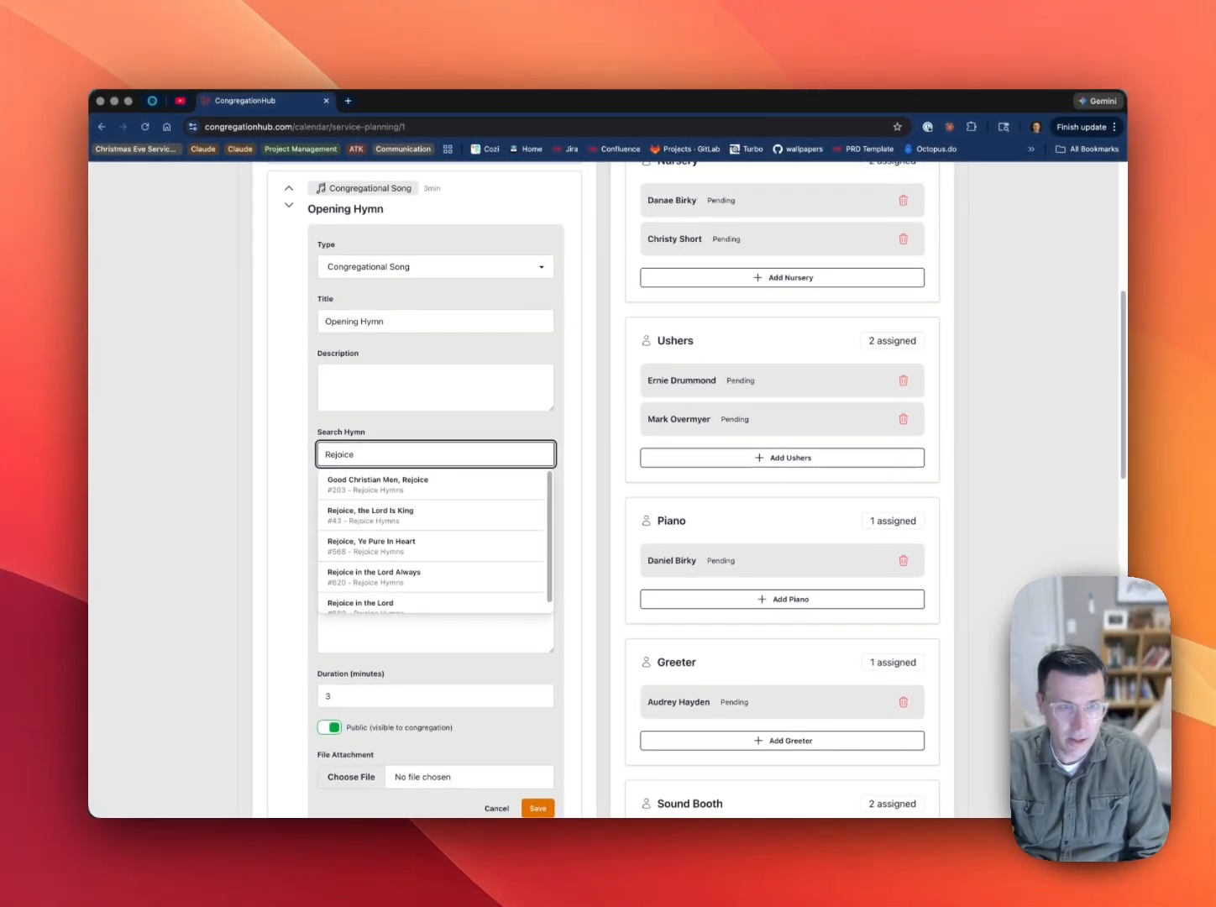
{"action": "left_click", "coordinate": [412, 516]}
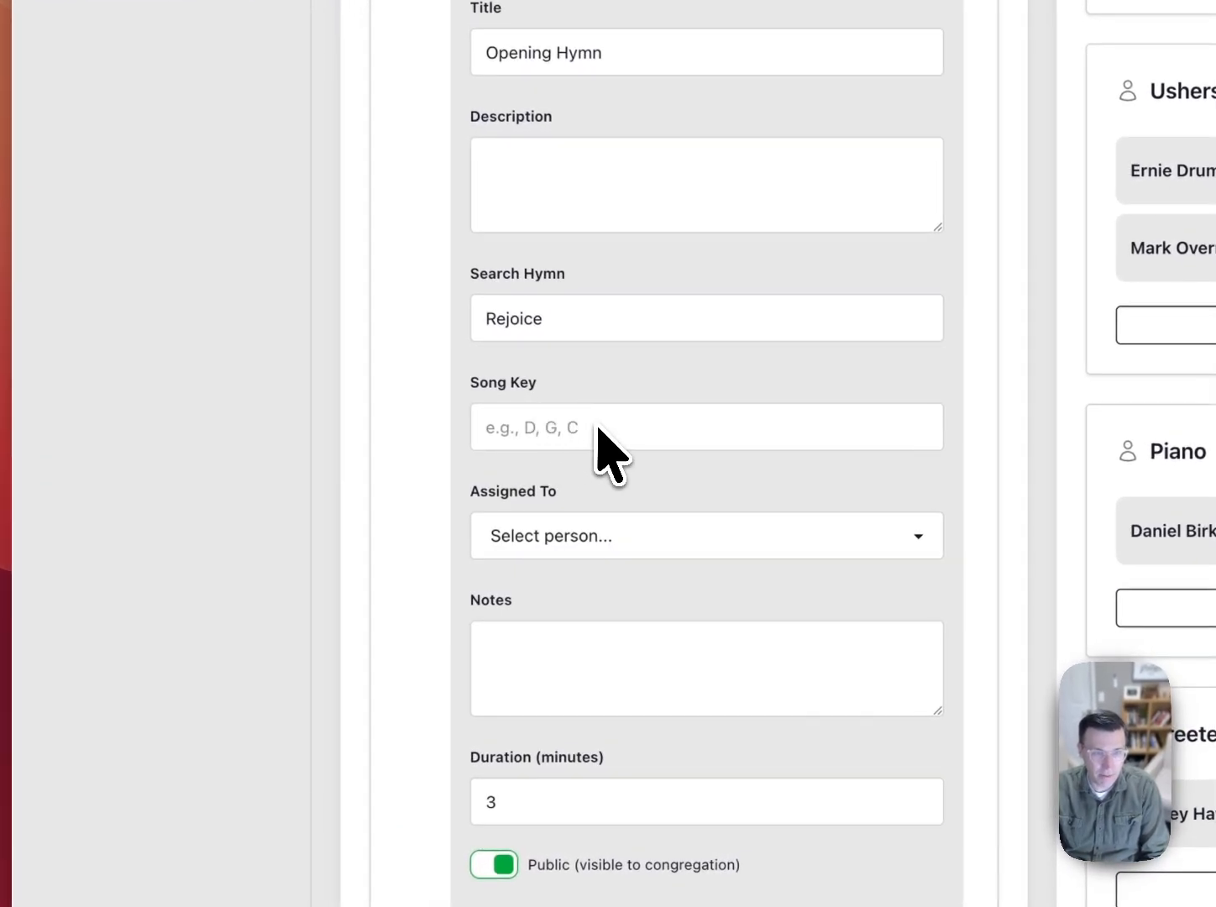
Assign a song leader from the people list to the opening hymn and save the element.
{"action": "left_click", "coordinate": [687, 546]}
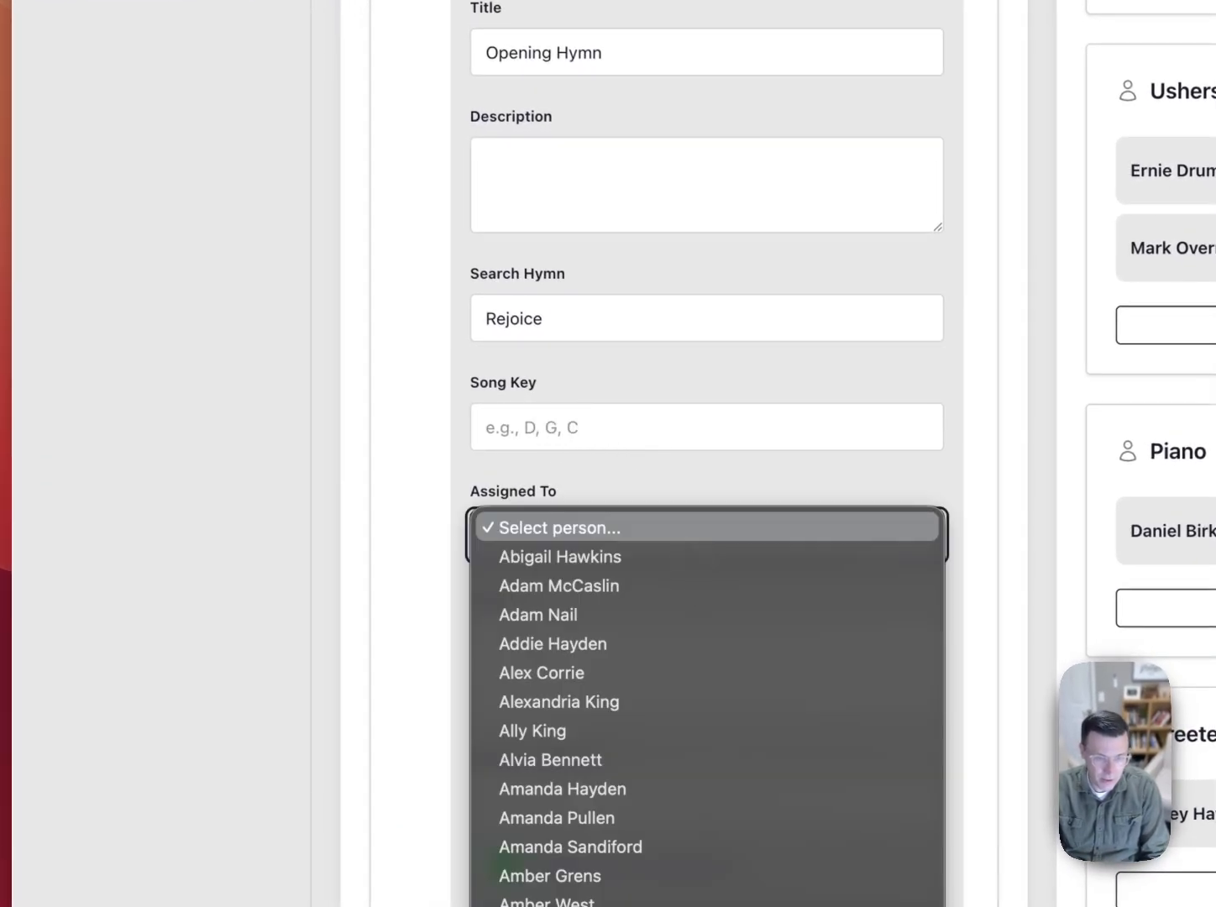
{"action": "type", "text": "ken"}
{"action": "key", "text": "Return"}
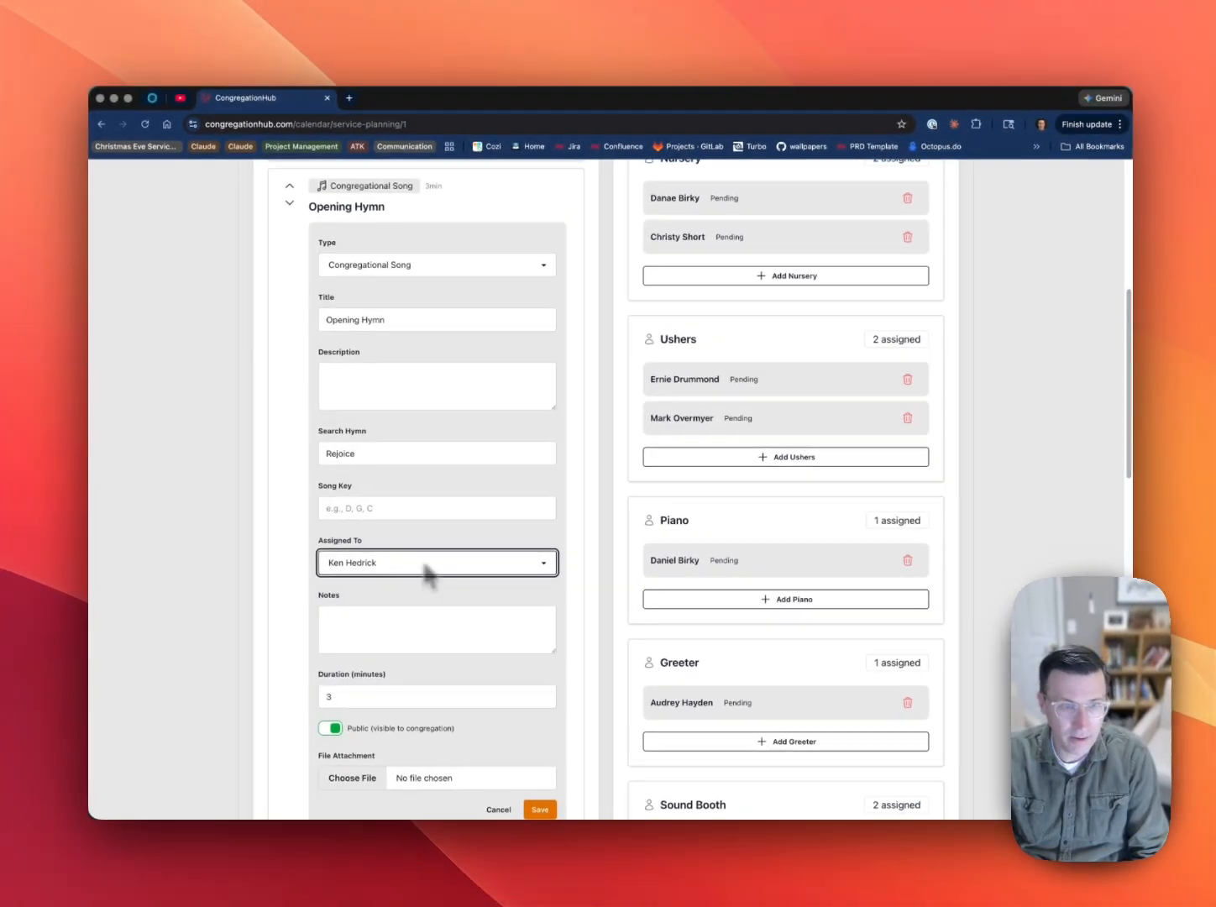
{"action": "scroll", "coordinate": [424, 580], "scroll_direction": "down", "scroll_amount": 1}
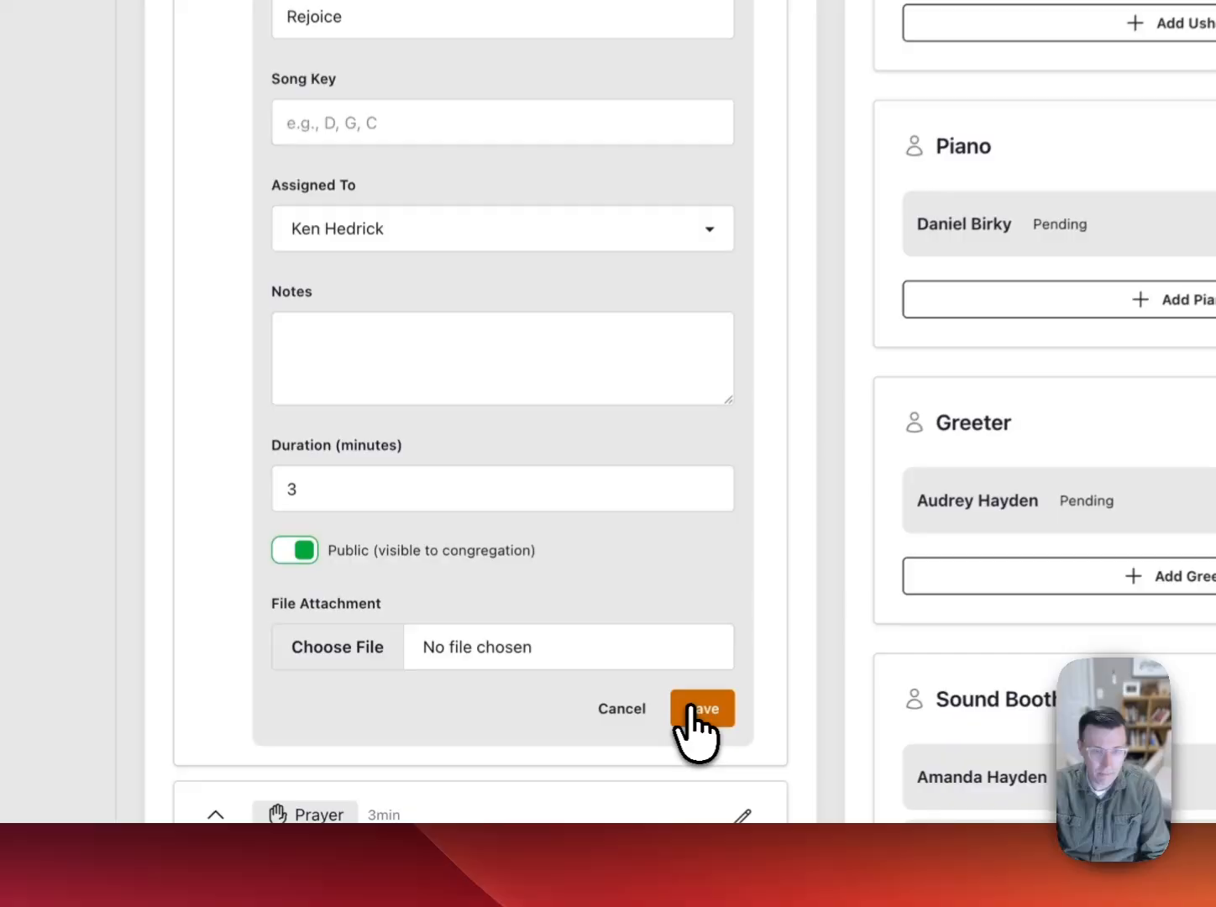
{"action": "left_click", "coordinate": [691, 710]}
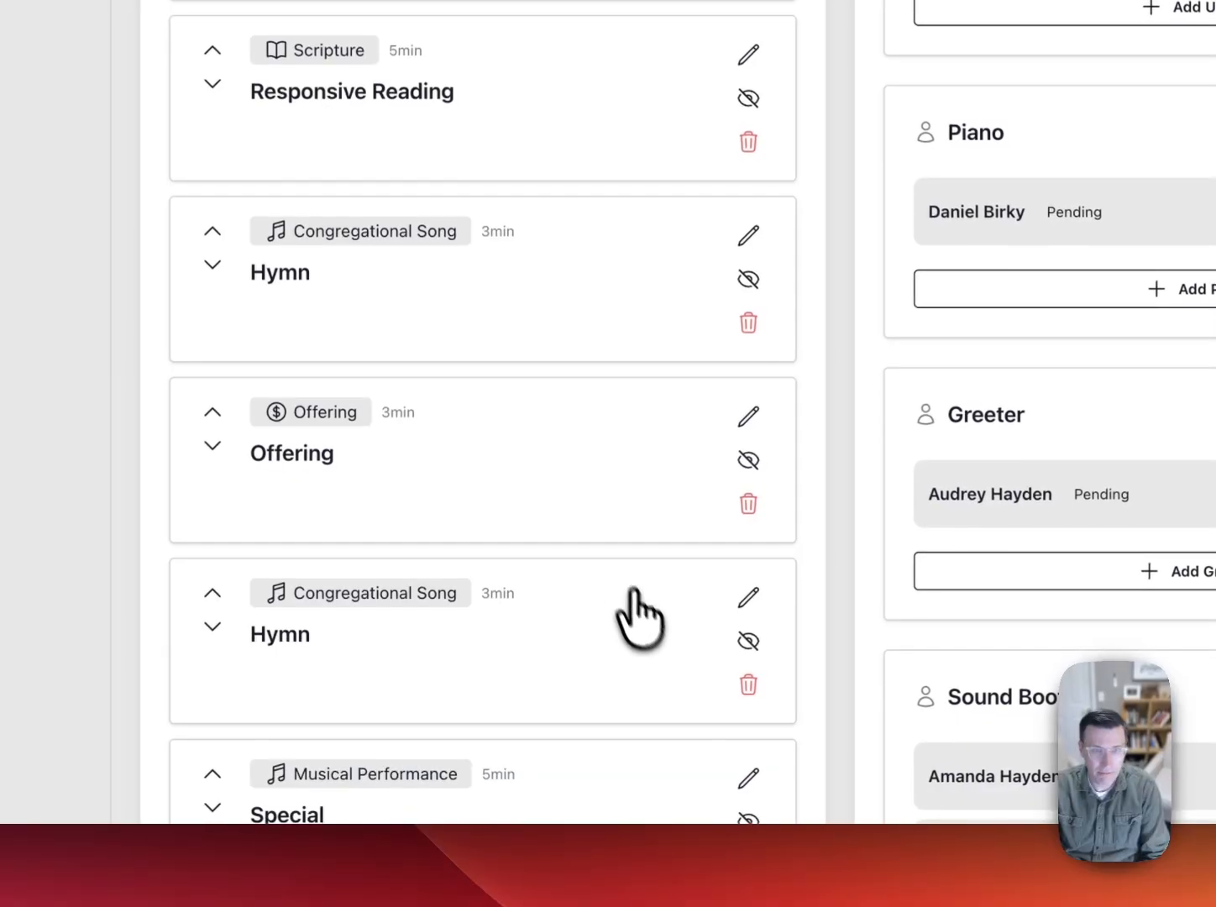
Assign the same person who leads the opening hymn to the Opening Prayer element and save it.
{"action": "scroll", "coordinate": [524, 299], "scroll_direction": "up", "scroll_amount": 5}
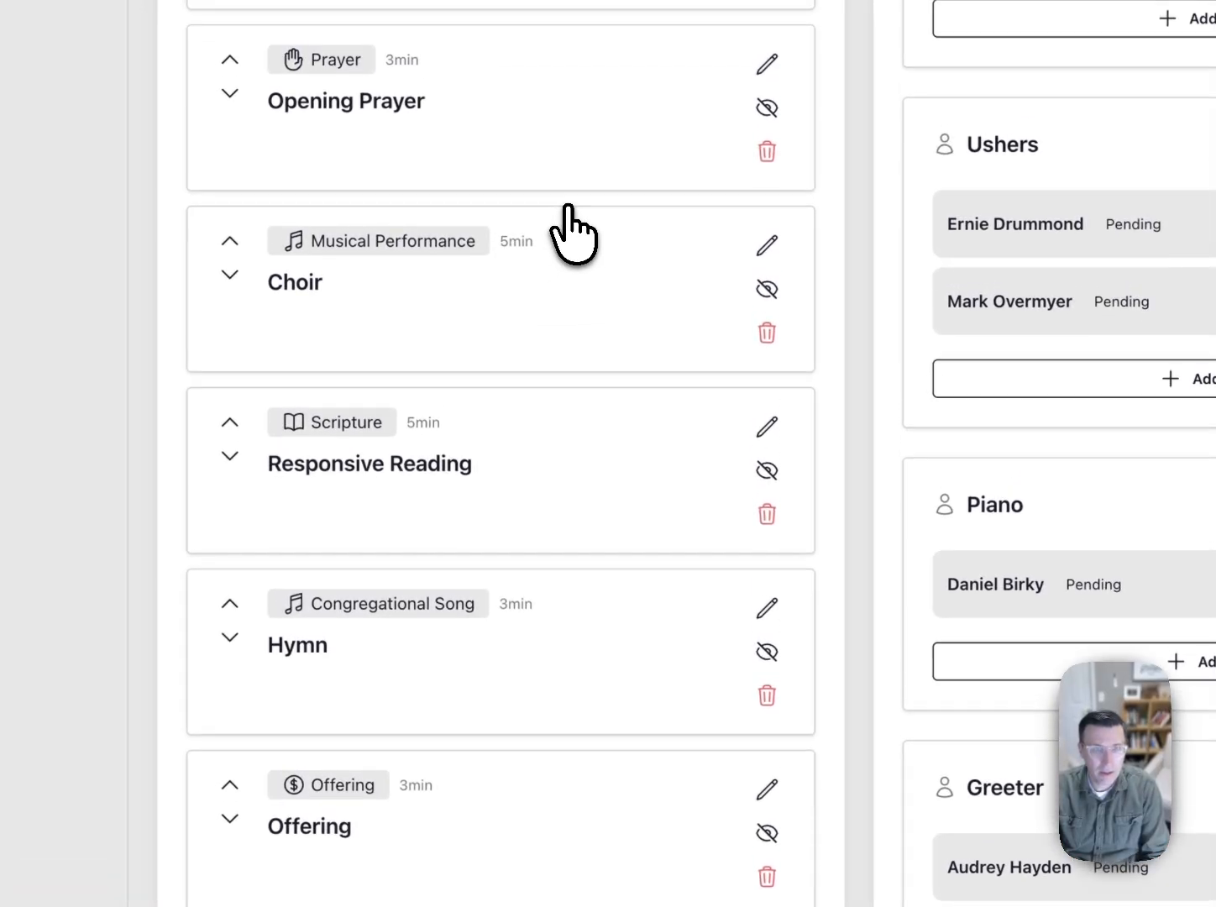
{"action": "scroll", "coordinate": [579, 244], "scroll_direction": "up", "scroll_amount": 4}
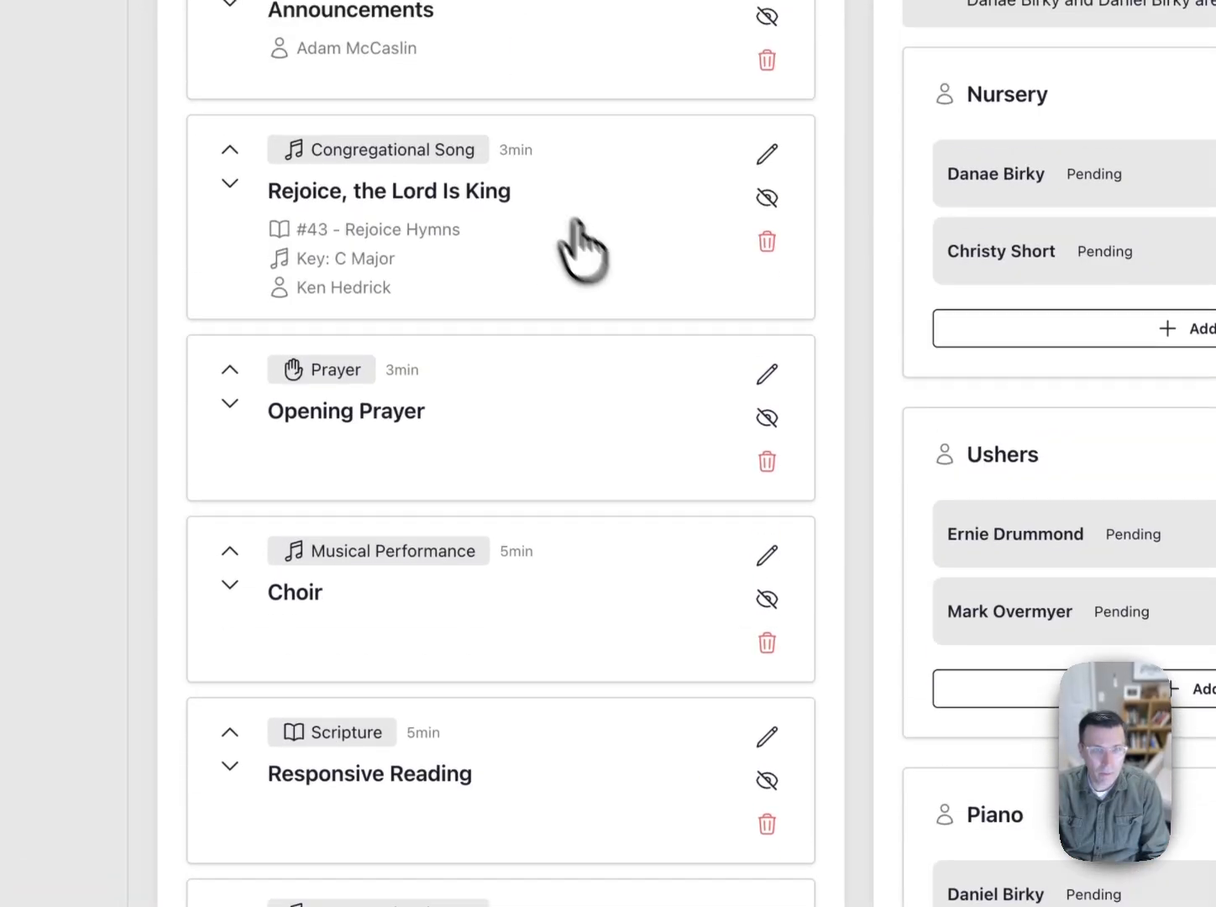
{"action": "left_click", "coordinate": [767, 376]}
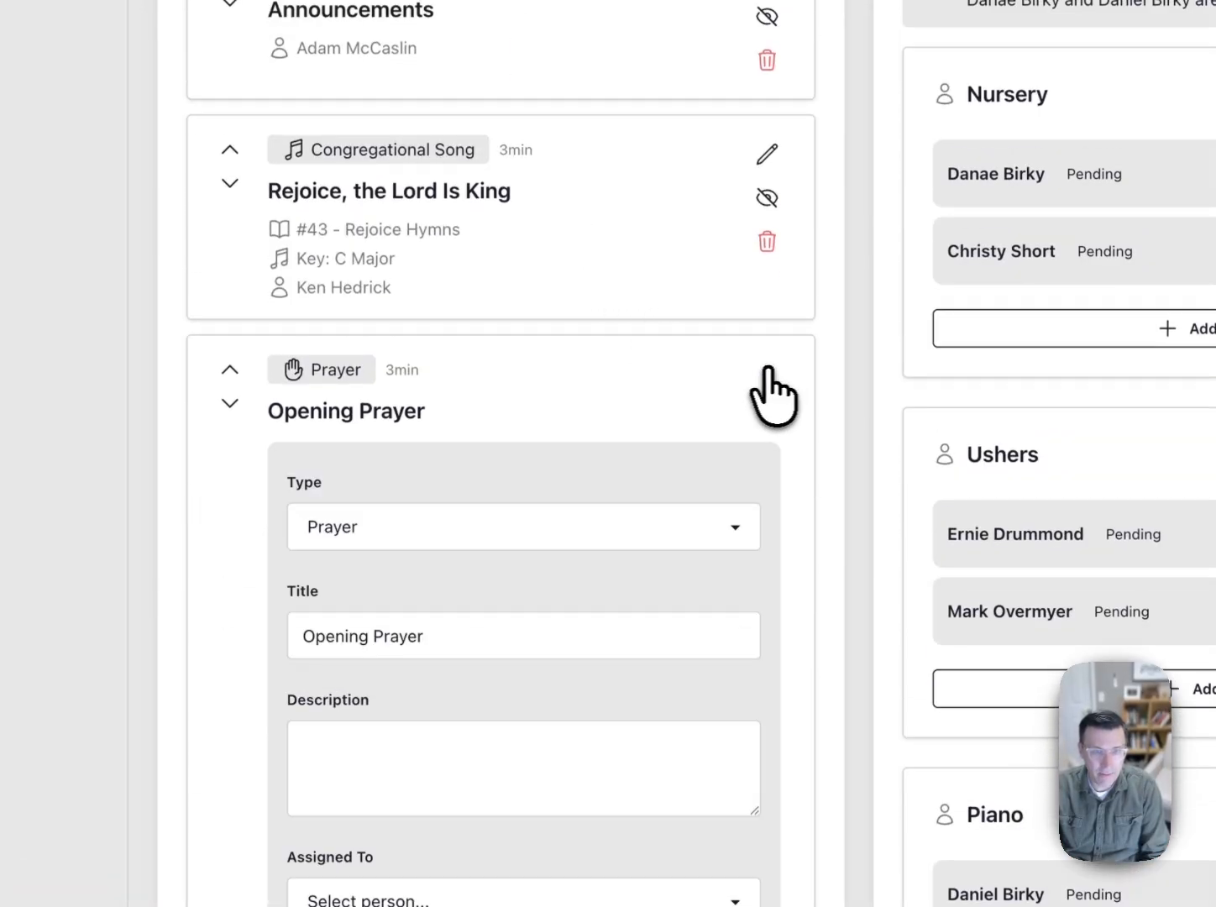
{"action": "scroll", "coordinate": [512, 714], "scroll_direction": "down", "scroll_amount": 3}
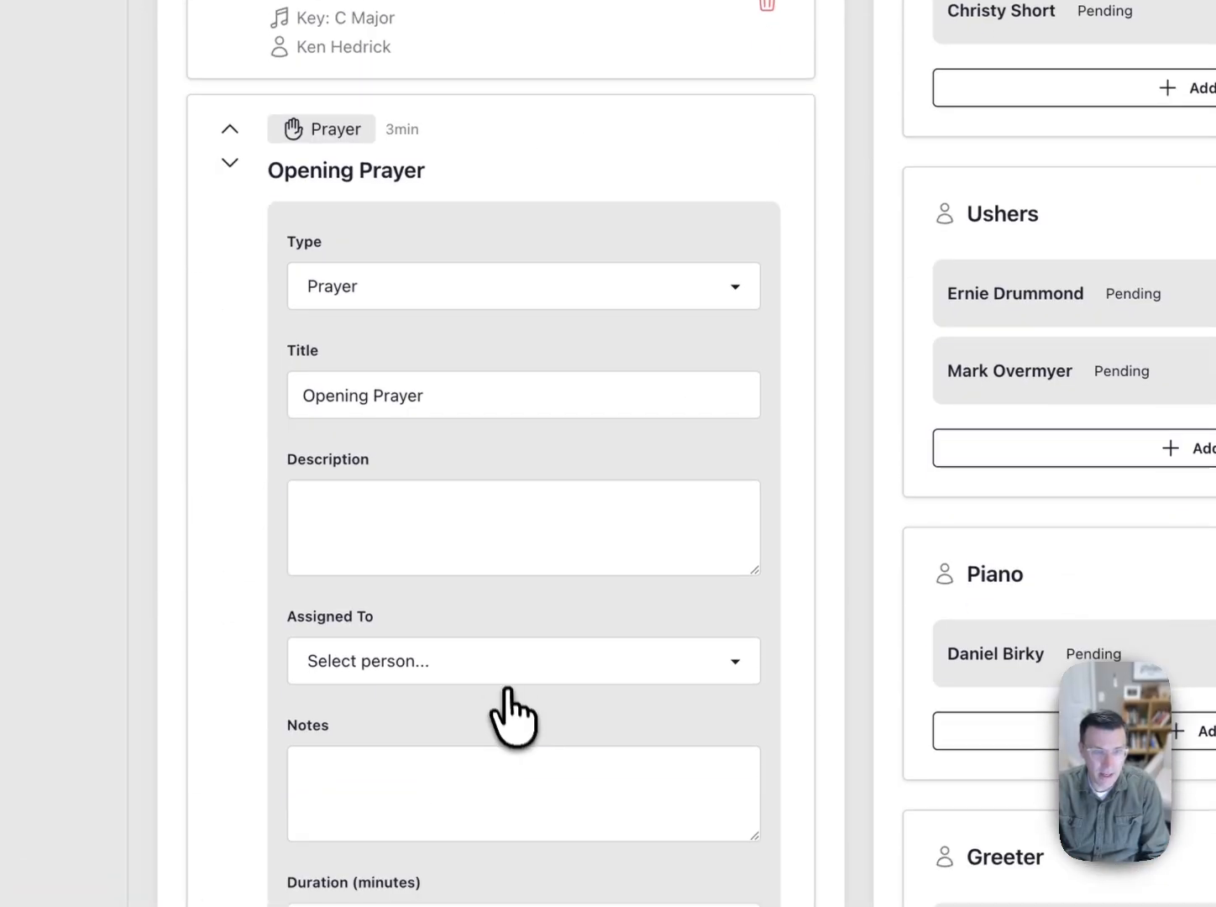
{"action": "left_click", "coordinate": [459, 669]}
{"action": "scroll", "coordinate": [460, 670], "scroll_direction": "down", "scroll_amount": 15}
{"action": "key", "text": "Escape"}
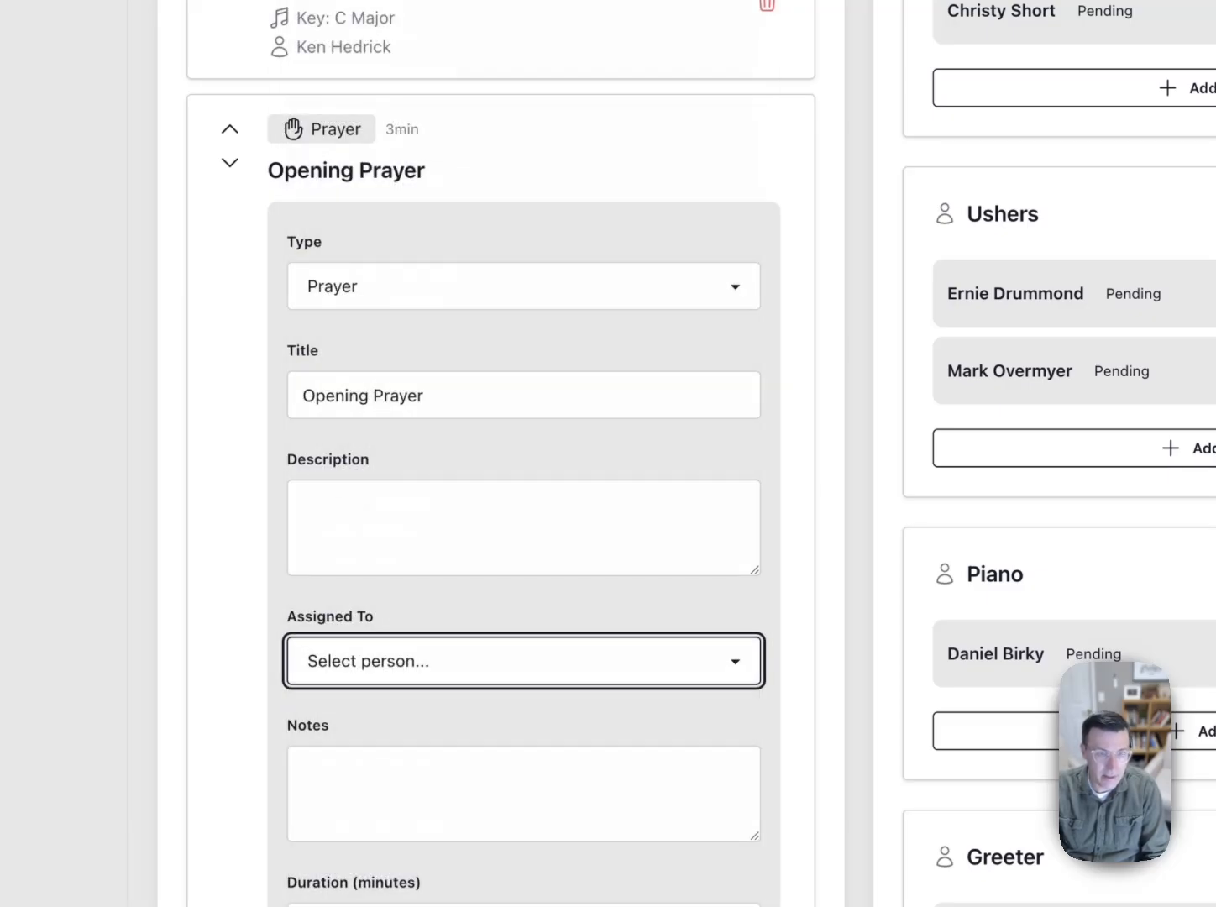
{"action": "scroll", "coordinate": [460, 669], "scroll_direction": "down", "scroll_amount": 5}
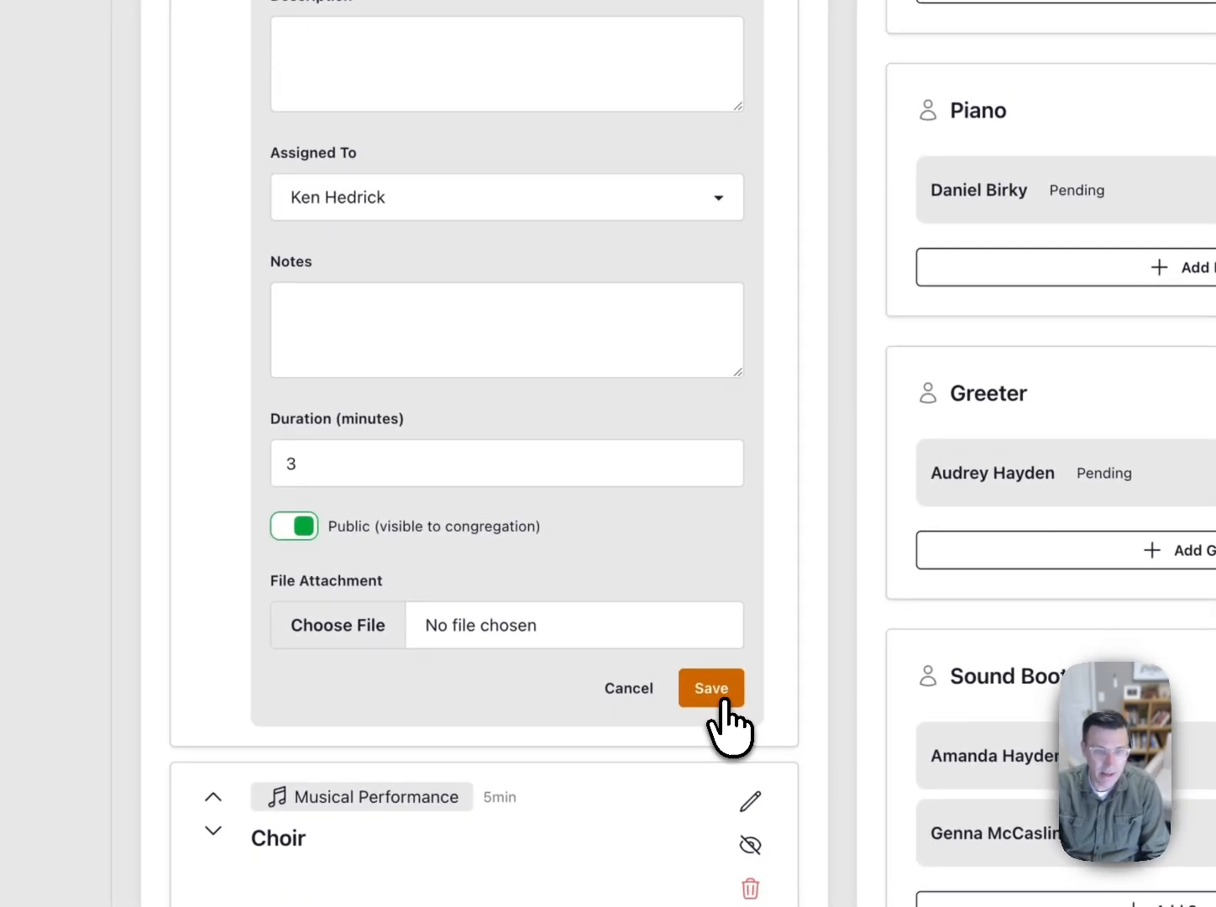
{"action": "left_click", "coordinate": [714, 698]}
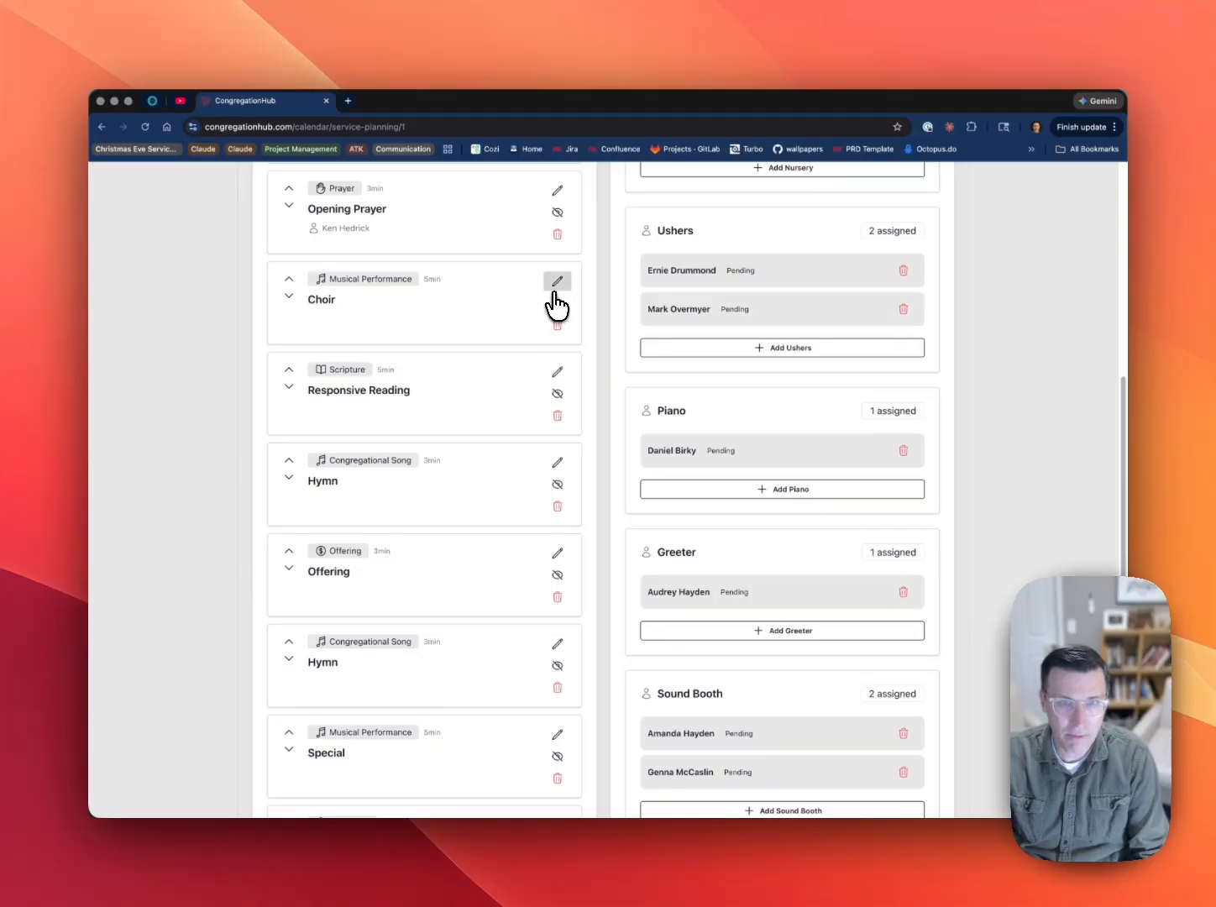
Open the Responsive Reading element for editing, and search hymns for "And Can It" in the Hymn element after the Offering.
{"action": "left_click", "coordinate": [556, 371]}
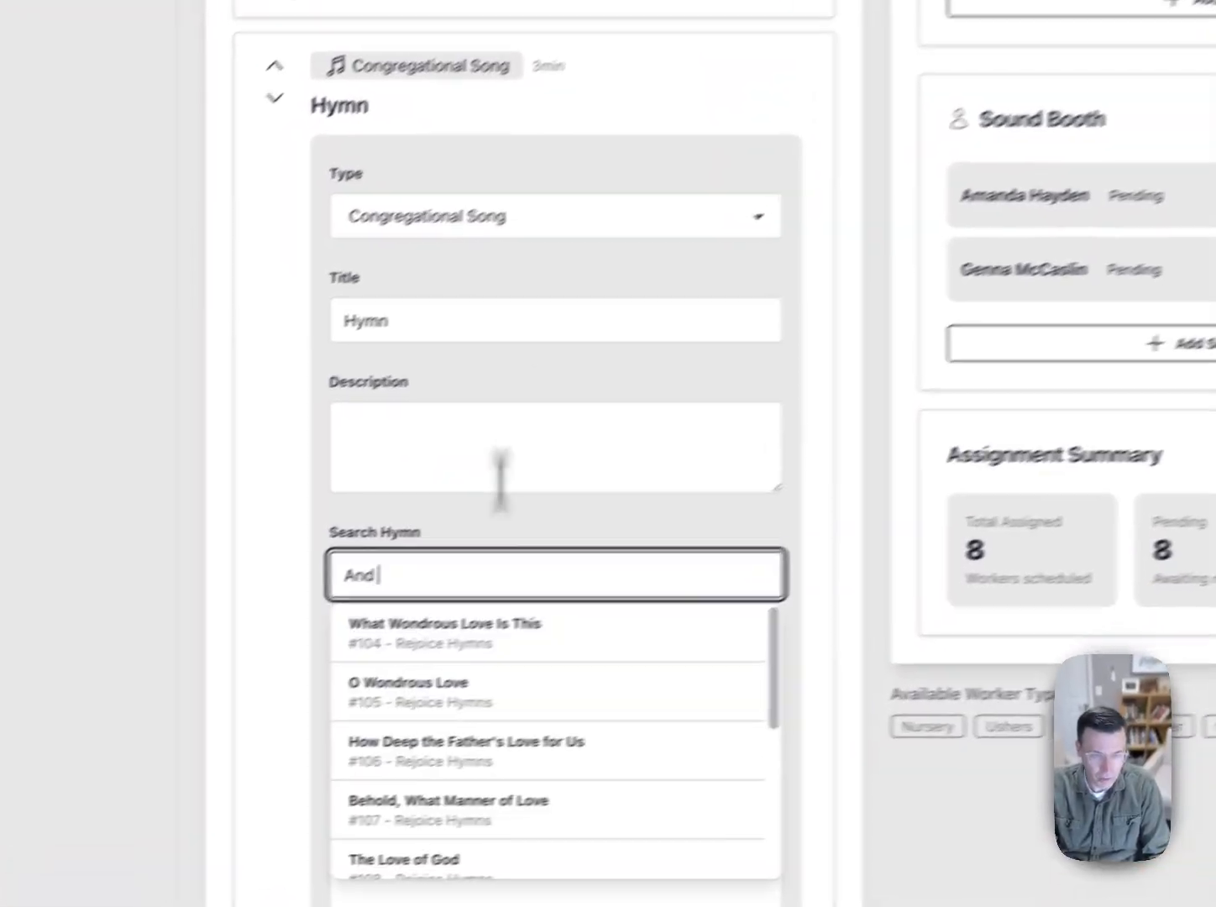
{"action": "type", "text": "Can It"}
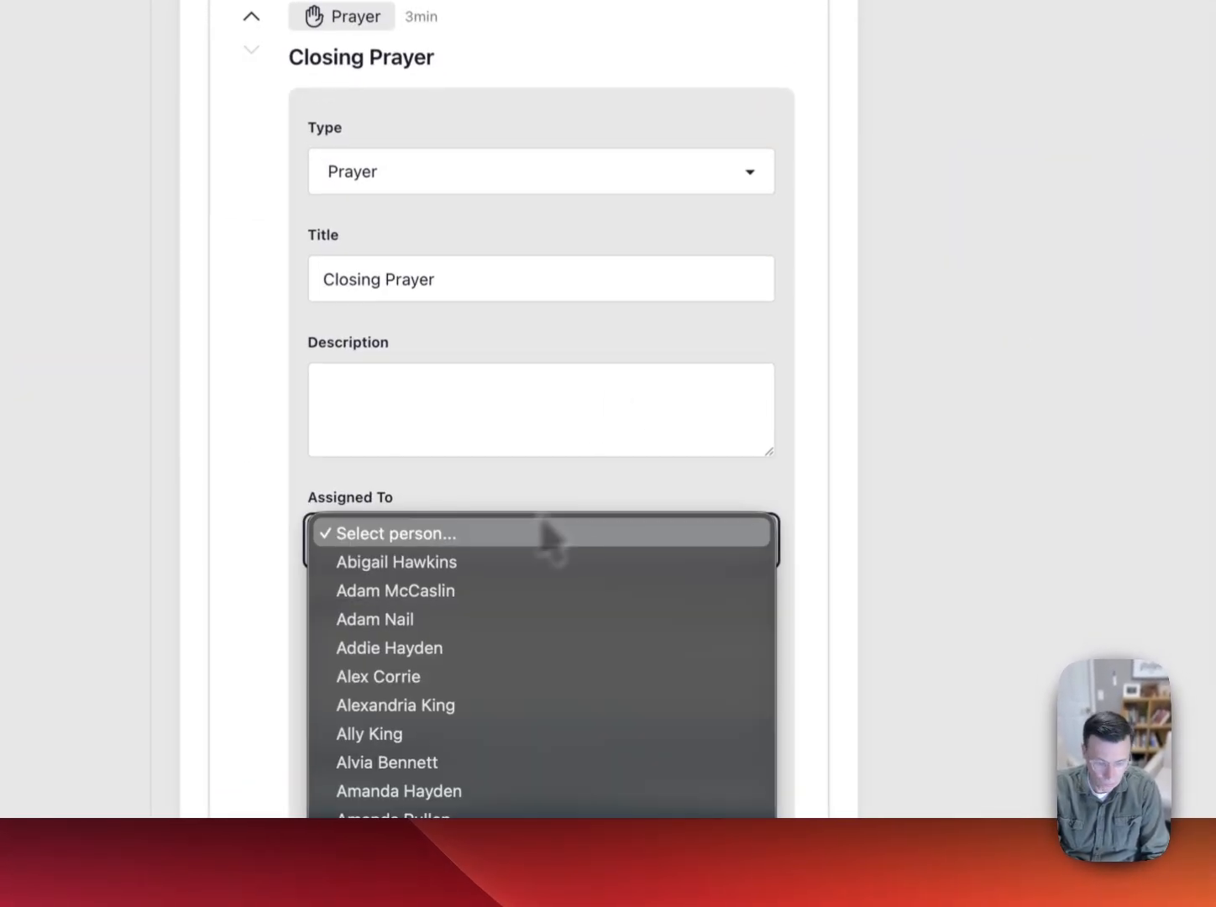
Assign a person from the people list to the Closing Prayer element and save it.
{"action": "scroll", "coordinate": [543, 589], "scroll_direction": "down", "scroll_amount": 5}
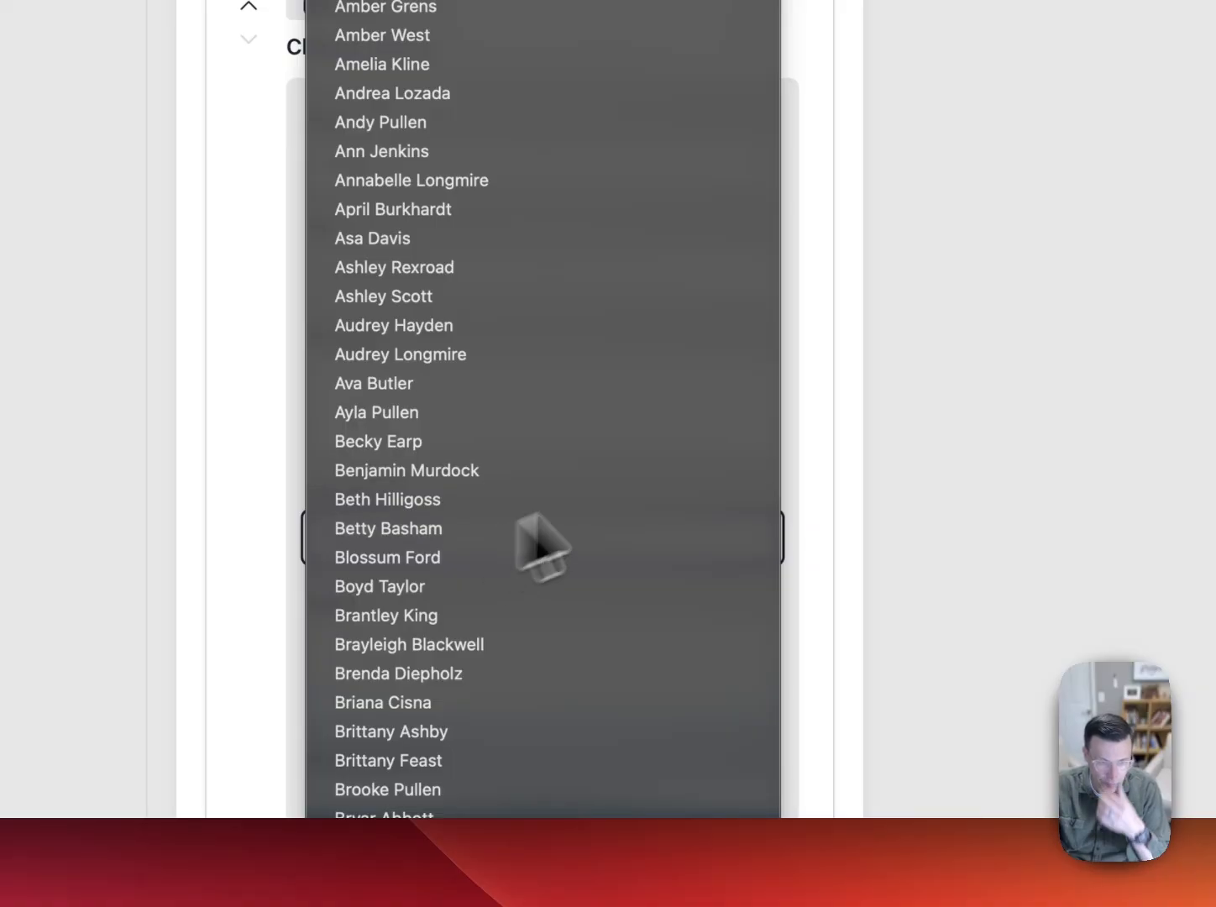
{"action": "left_click", "coordinate": [596, 904]}
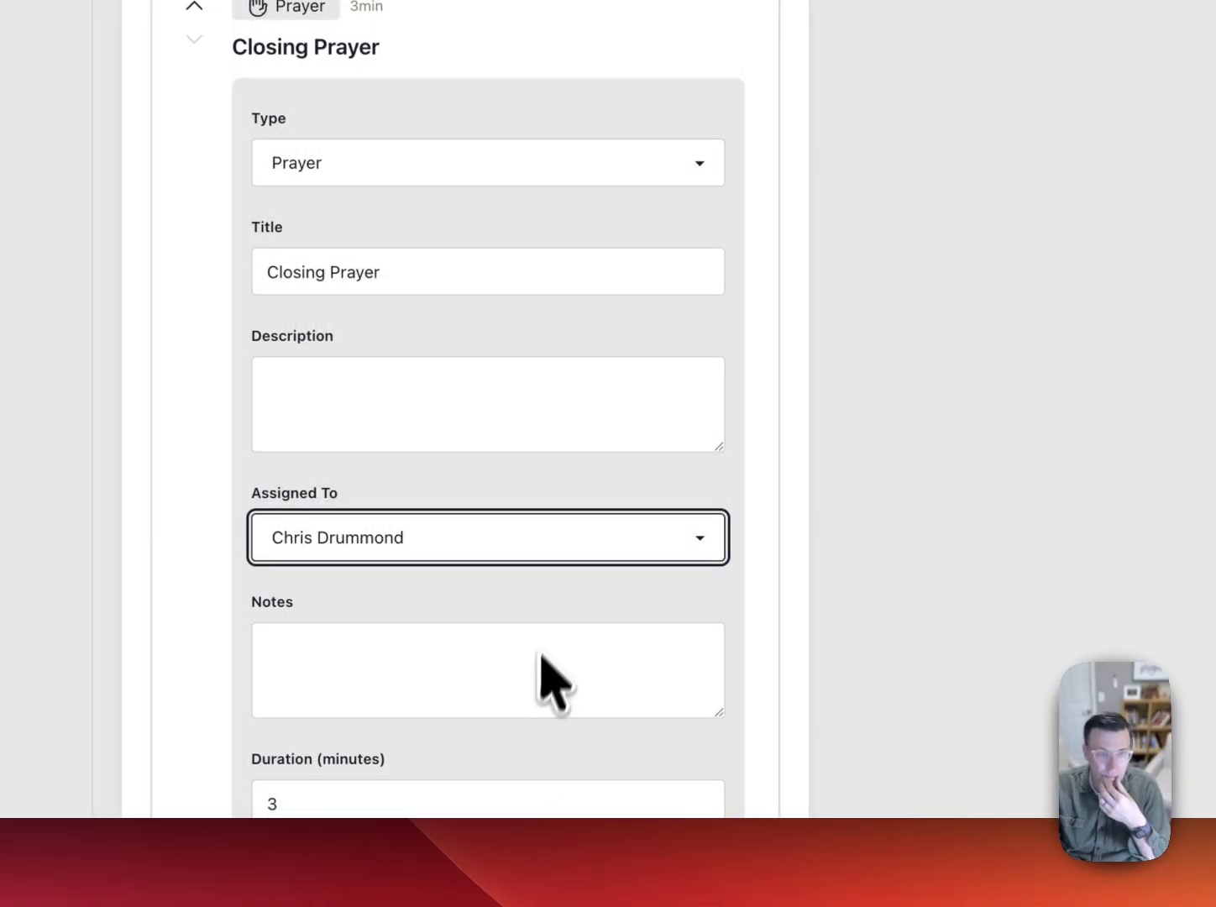
{"action": "scroll", "coordinate": [555, 682], "scroll_direction": "down", "scroll_amount": 5}
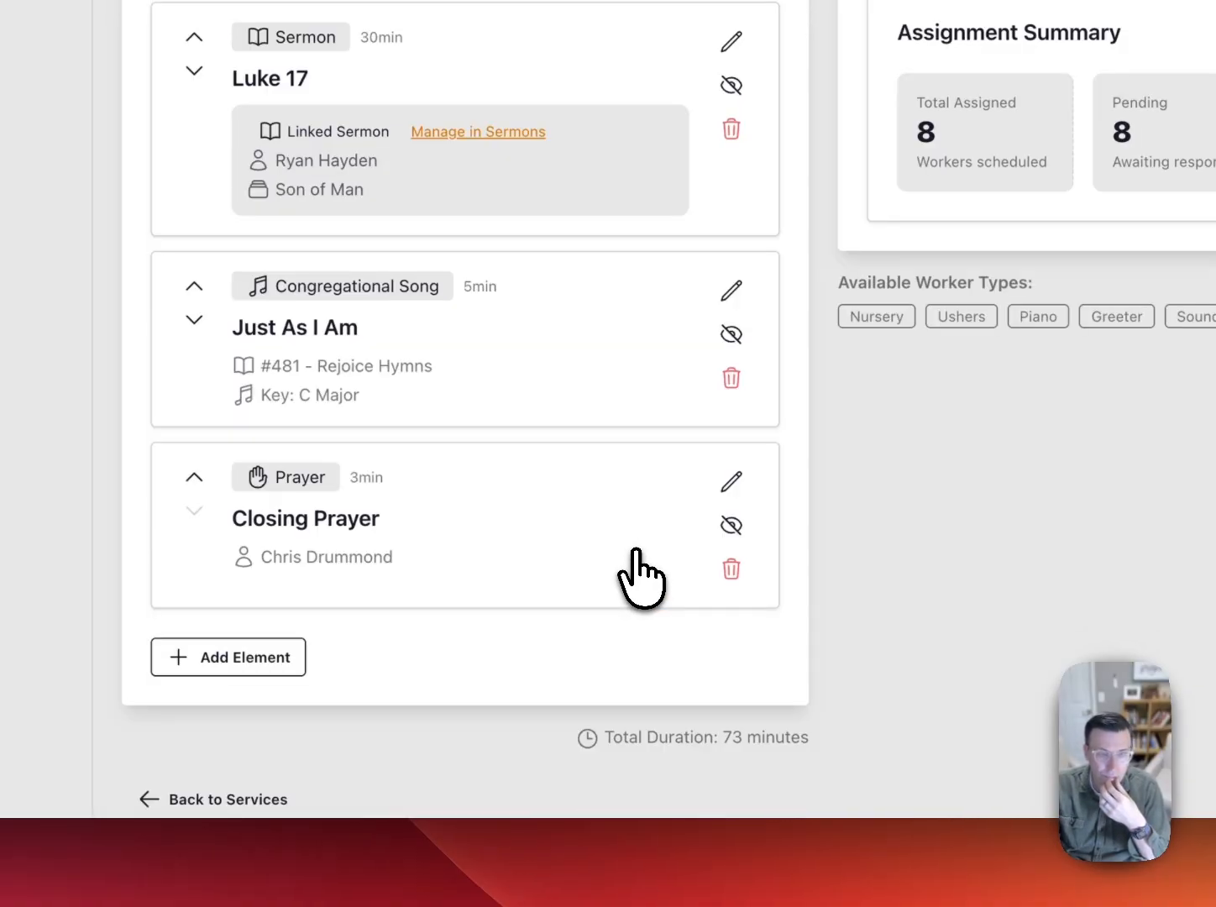
Review the filled-in service elements, then open the service's printable order of service and read through it.
{"action": "scroll", "coordinate": [639, 578], "scroll_direction": "up", "scroll_amount": 10}
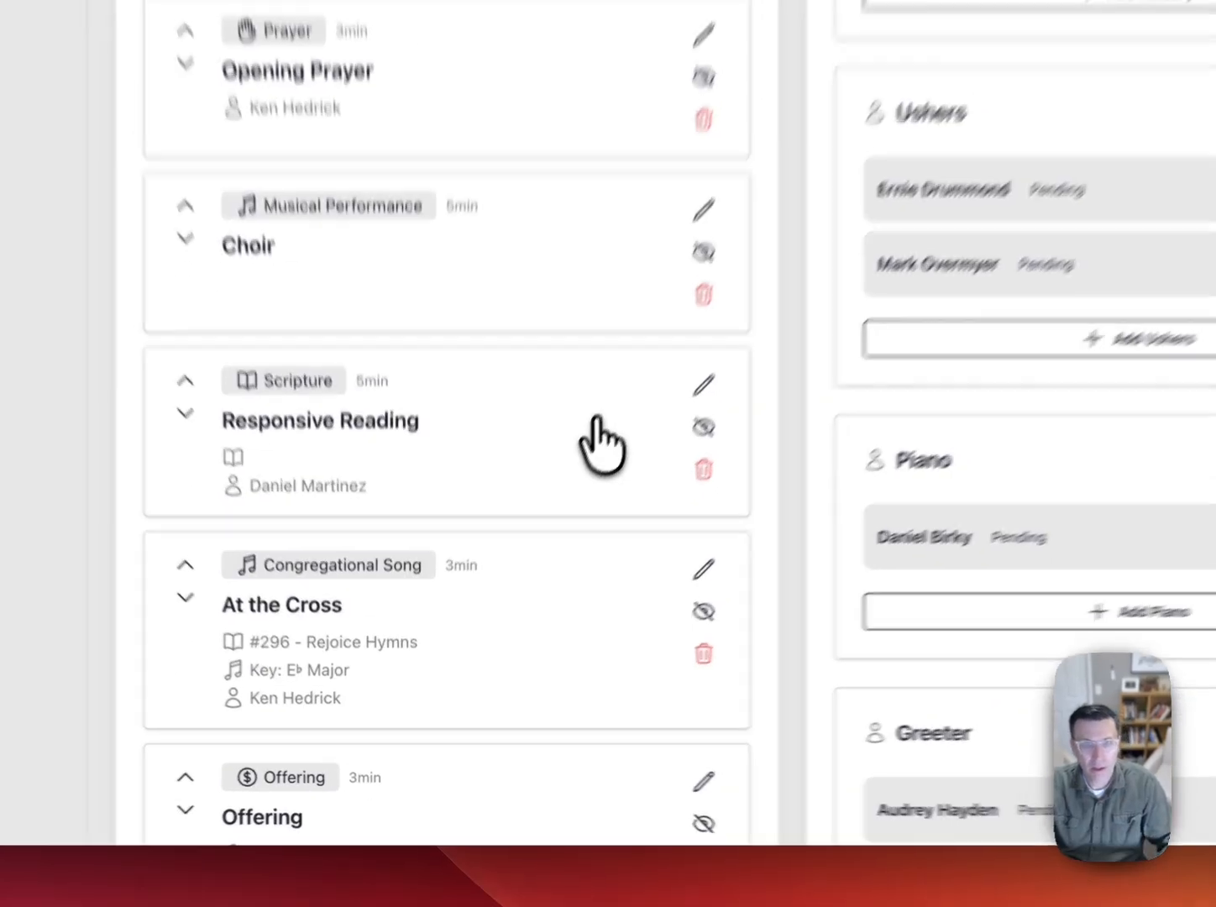
{"action": "scroll", "coordinate": [600, 446], "scroll_direction": "down", "scroll_amount": 8}
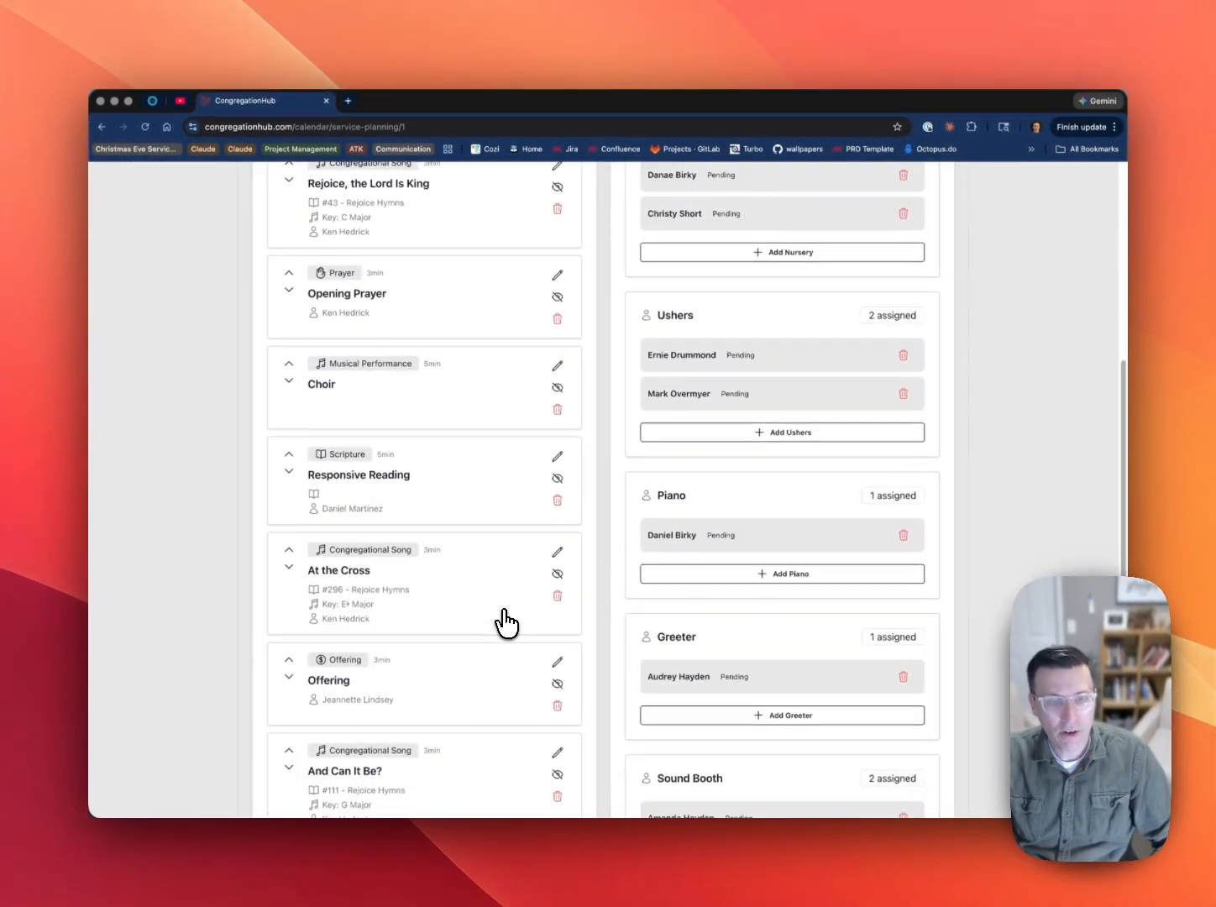
{"action": "scroll", "coordinate": [504, 623], "scroll_direction": "down", "scroll_amount": 10}
{"action": "scroll", "coordinate": [505, 627], "scroll_direction": "up", "scroll_amount": 15}
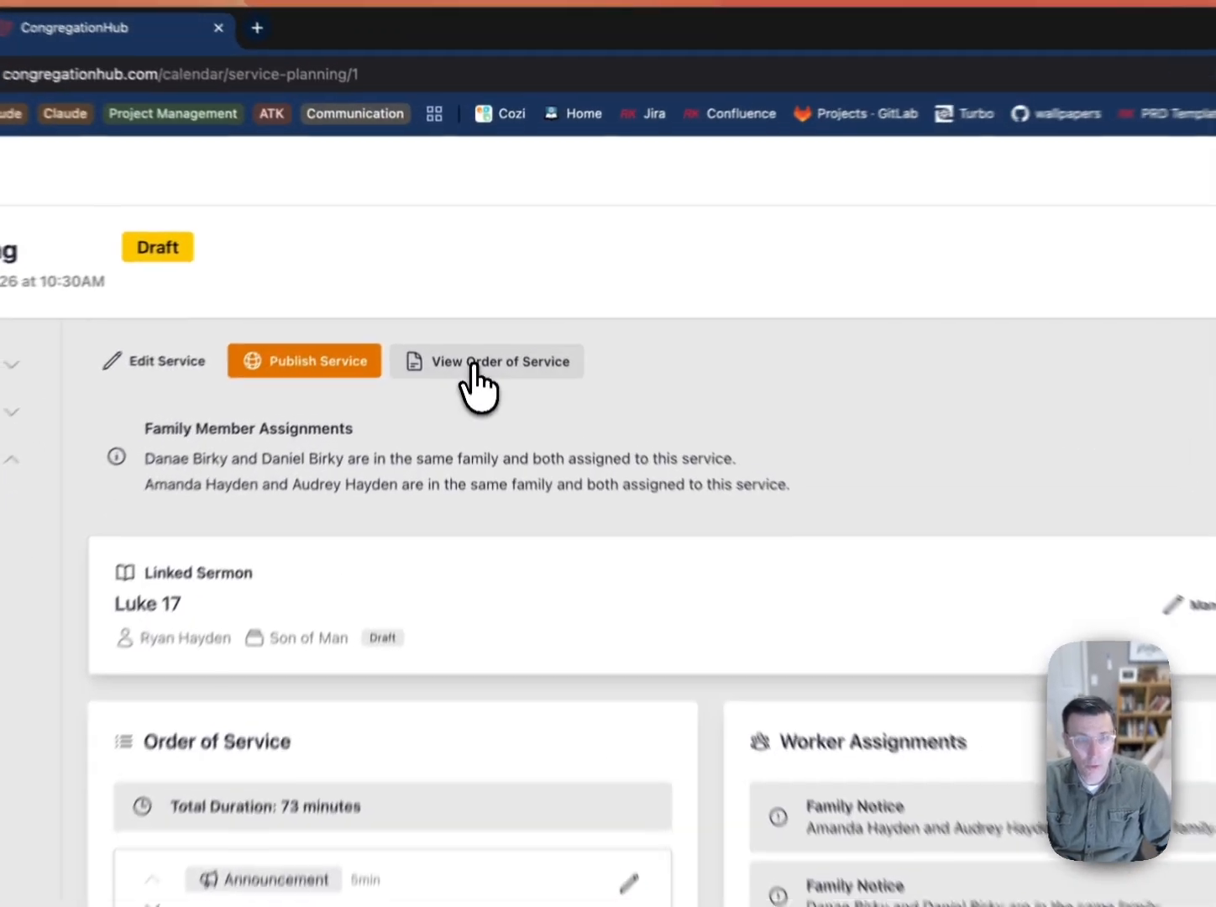
{"action": "left_click", "coordinate": [470, 293]}
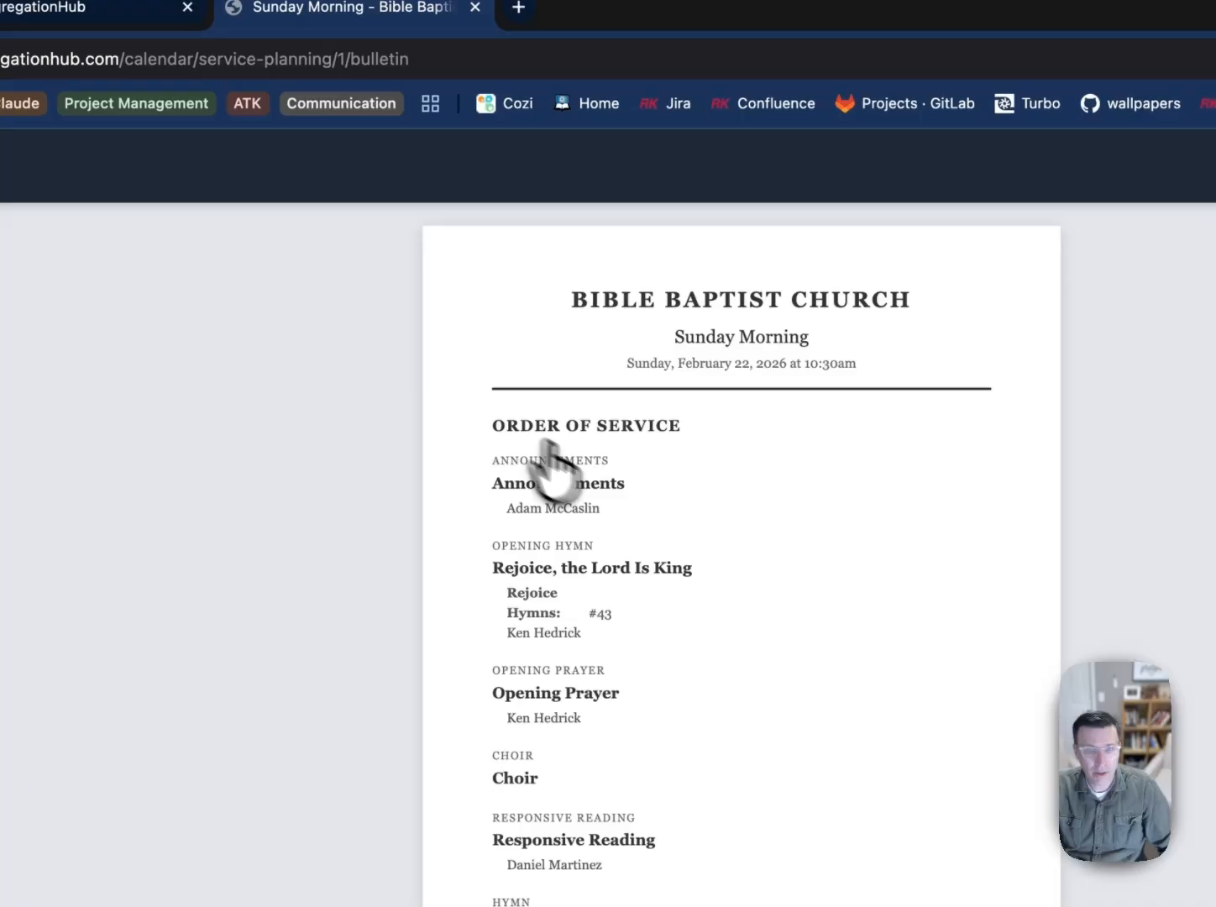
{"action": "scroll", "coordinate": [735, 548], "scroll_direction": "down", "scroll_amount": 5}
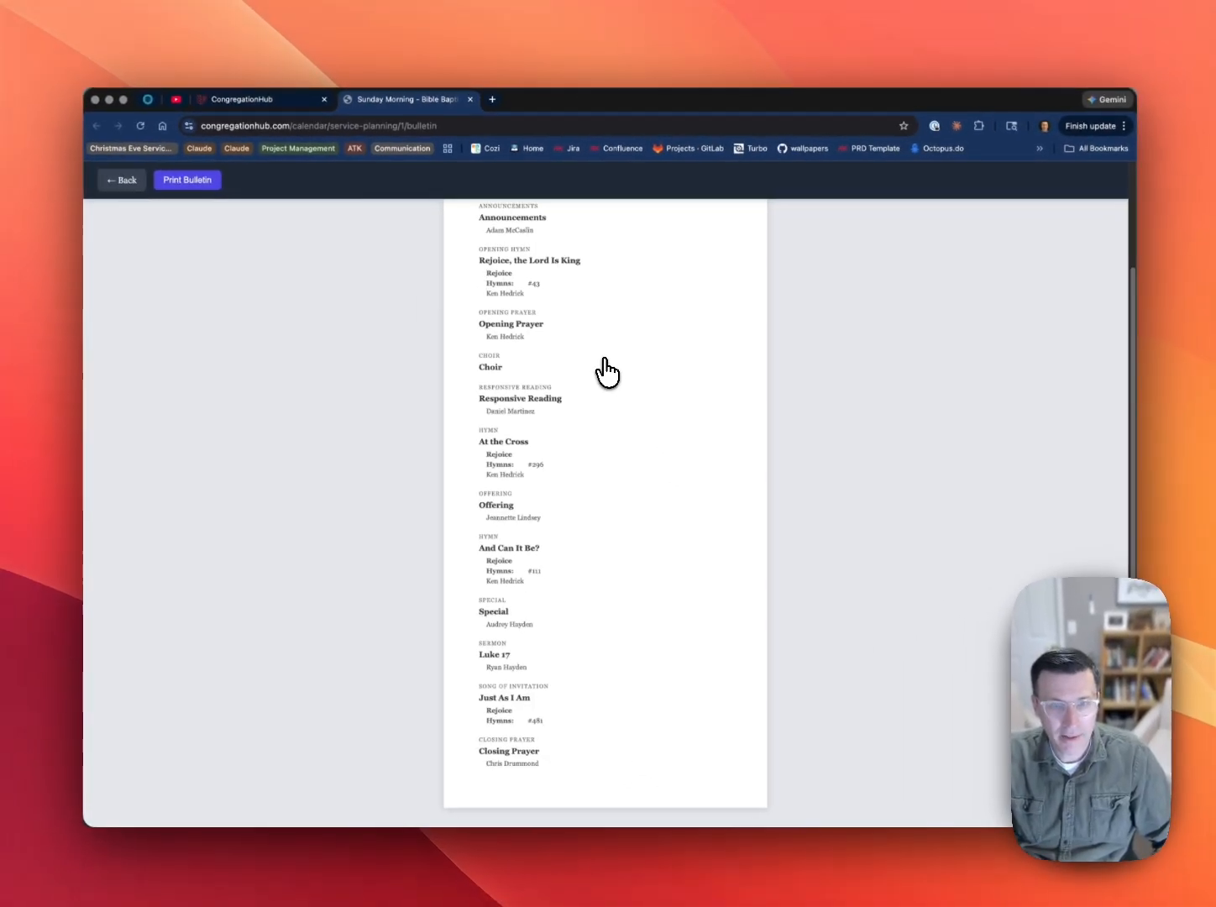
{"action": "scroll", "coordinate": [604, 369], "scroll_direction": "up", "scroll_amount": 3}
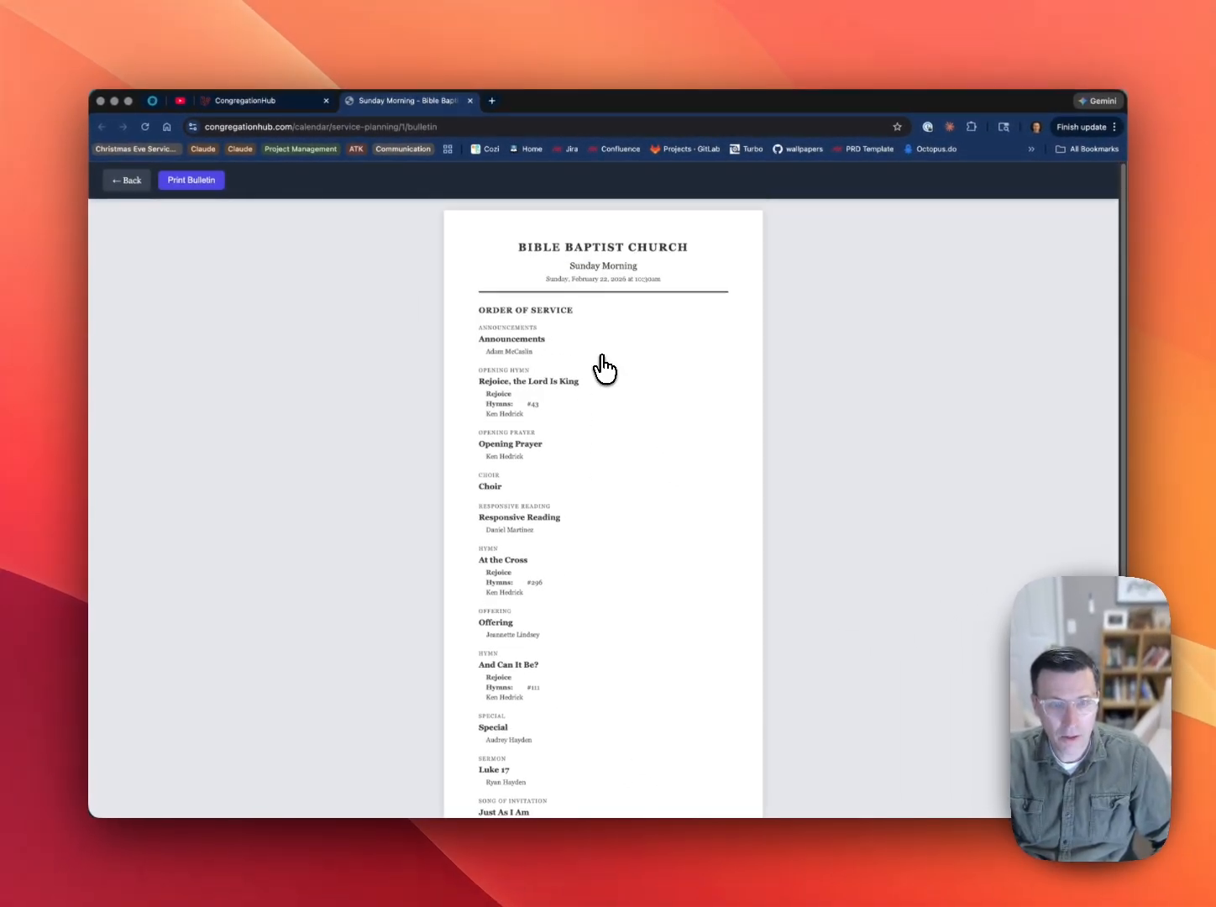
Preview the Sunday Morning bulletin's print layout across its pages and dismiss the print preview without printing.
{"action": "left_click", "coordinate": [199, 192]}
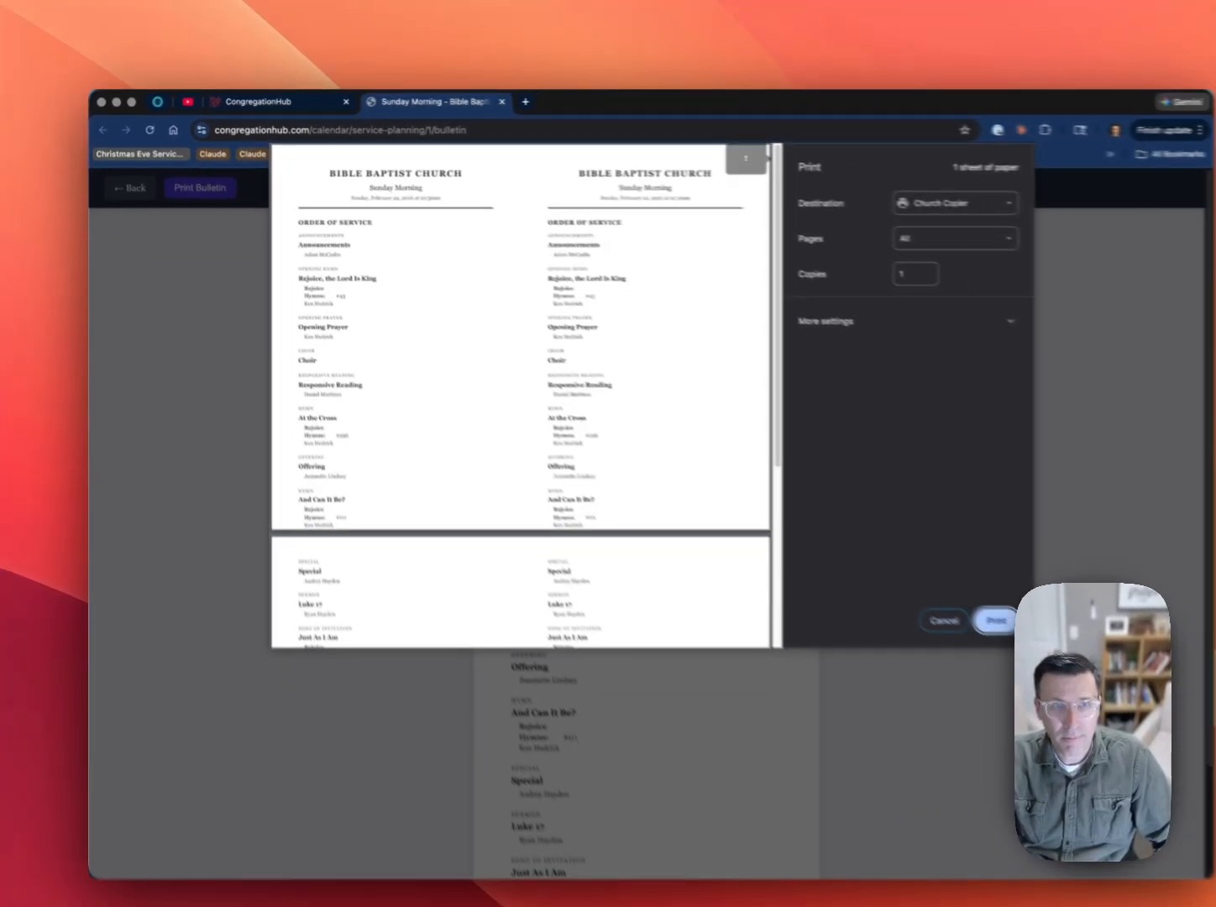
{"action": "scroll", "coordinate": [413, 307], "scroll_direction": "down", "scroll_amount": 3}
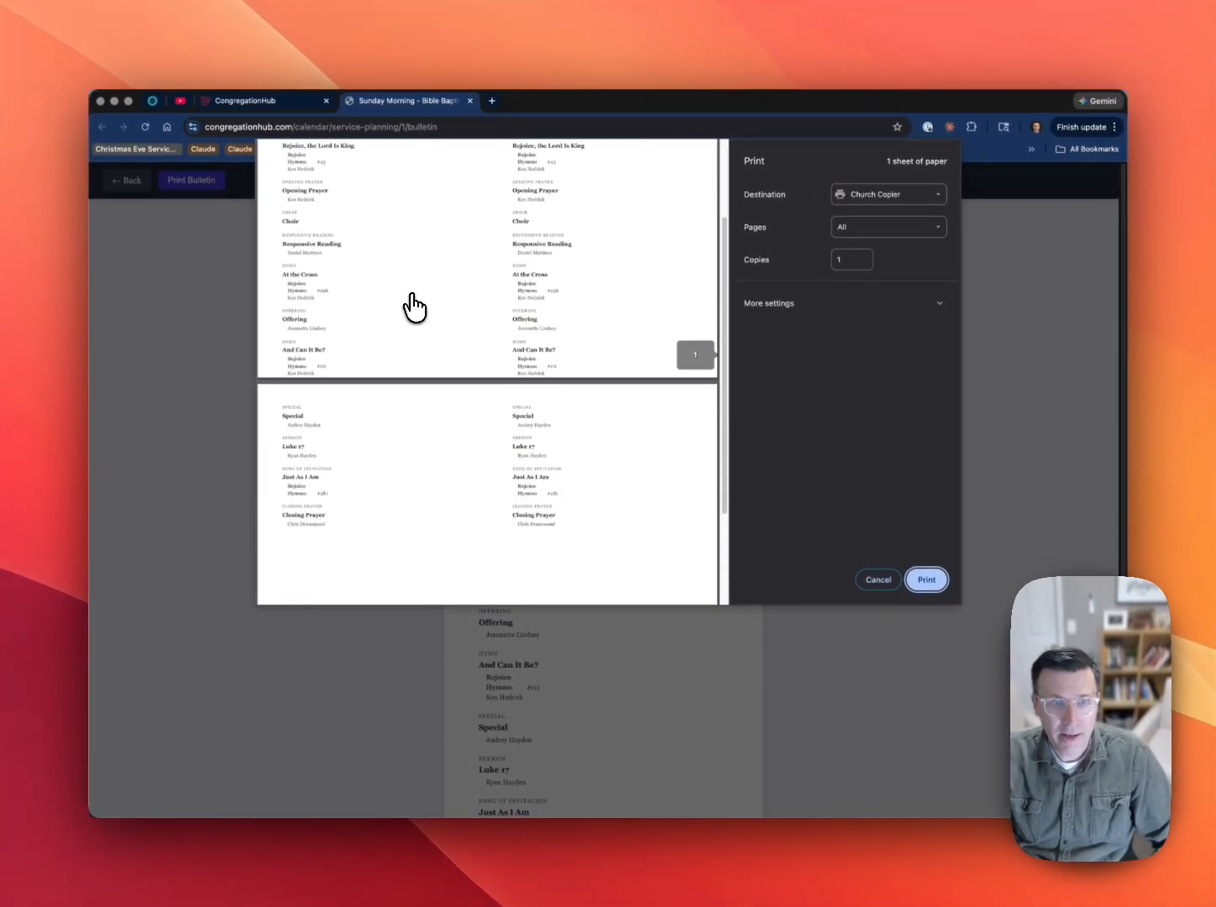
{"action": "scroll", "coordinate": [413, 307], "scroll_direction": "down", "scroll_amount": 2}
{"action": "scroll", "coordinate": [487, 371], "scroll_direction": "up", "scroll_amount": 5}
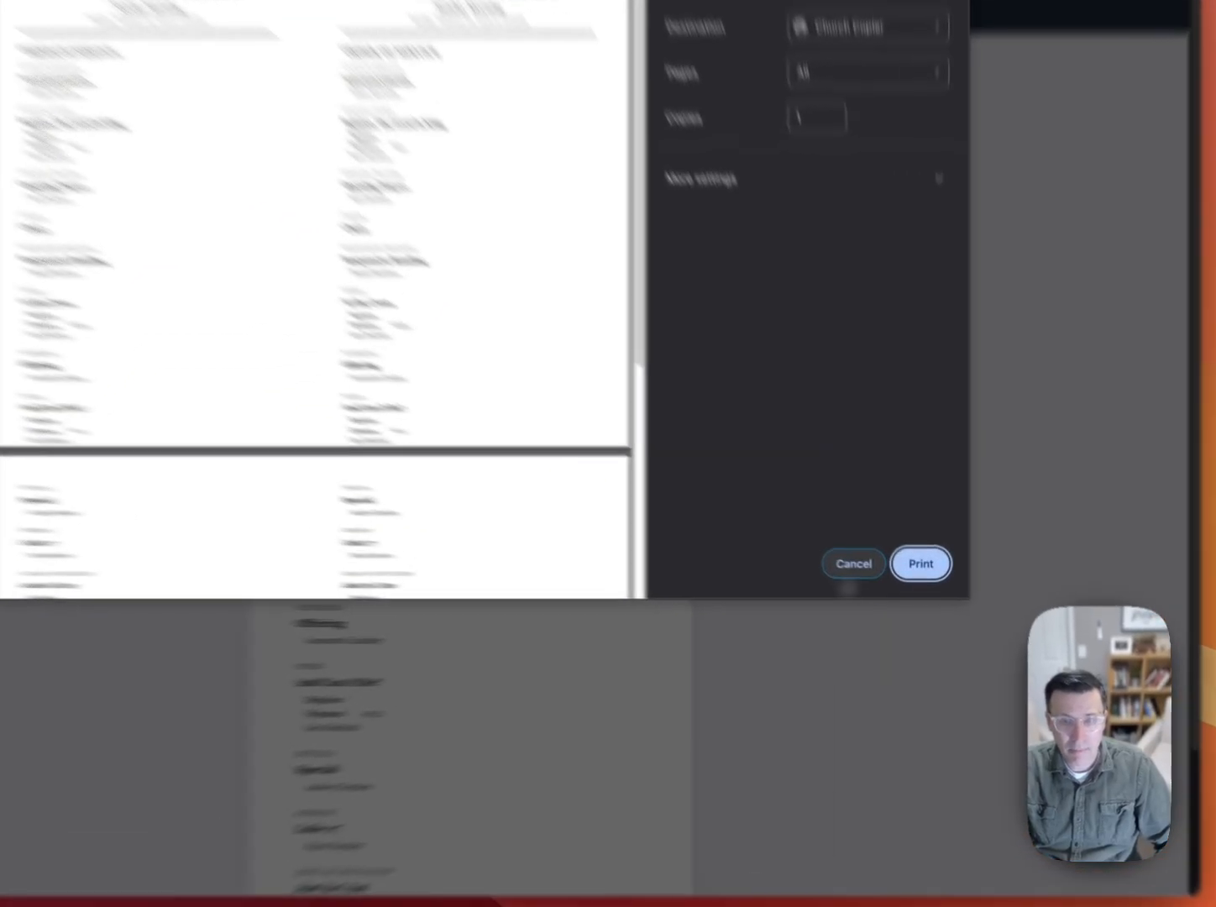
{"action": "left_click", "coordinate": [872, 583]}
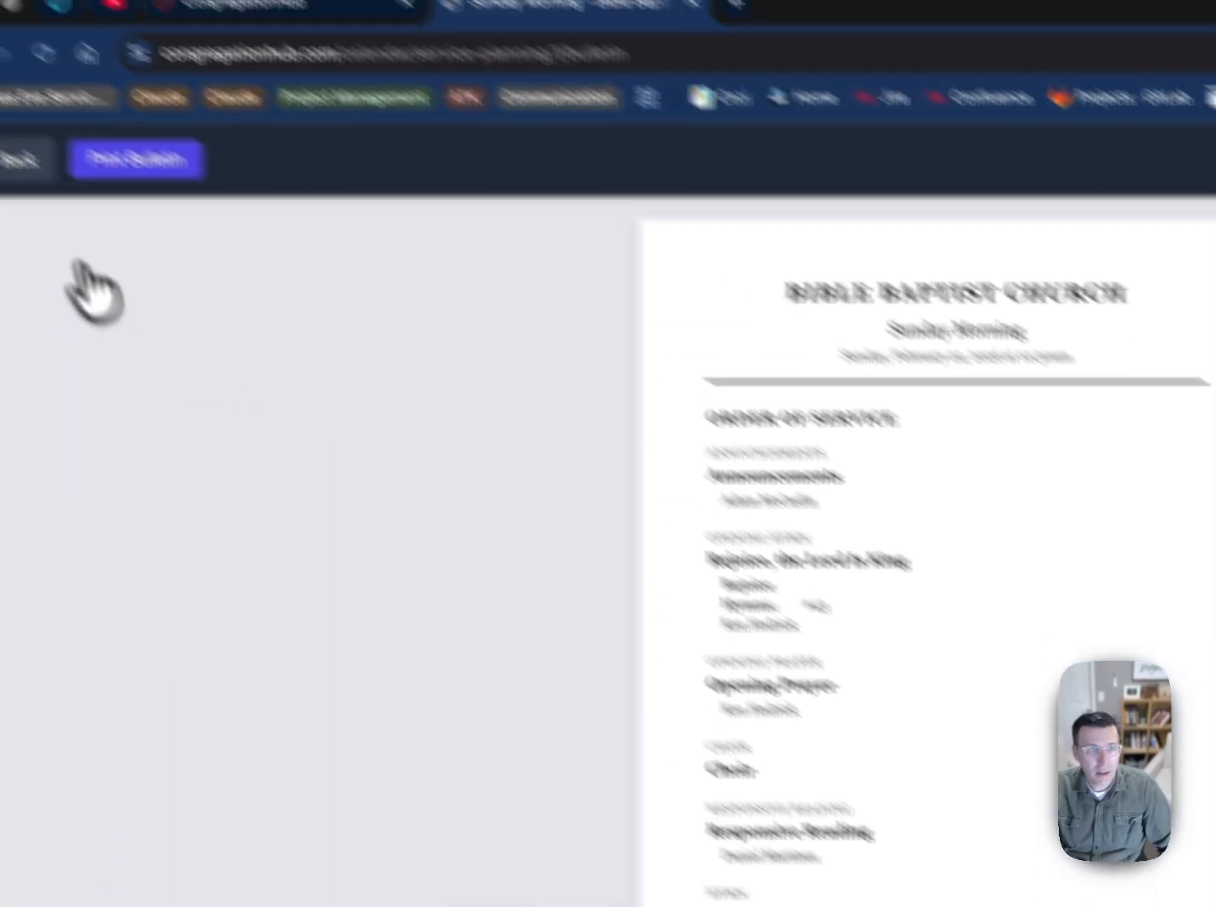
Return from the bulletin to the Sunday Morning service plan and review its order of service and worker assignments.
{"action": "left_click", "coordinate": [135, 185]}
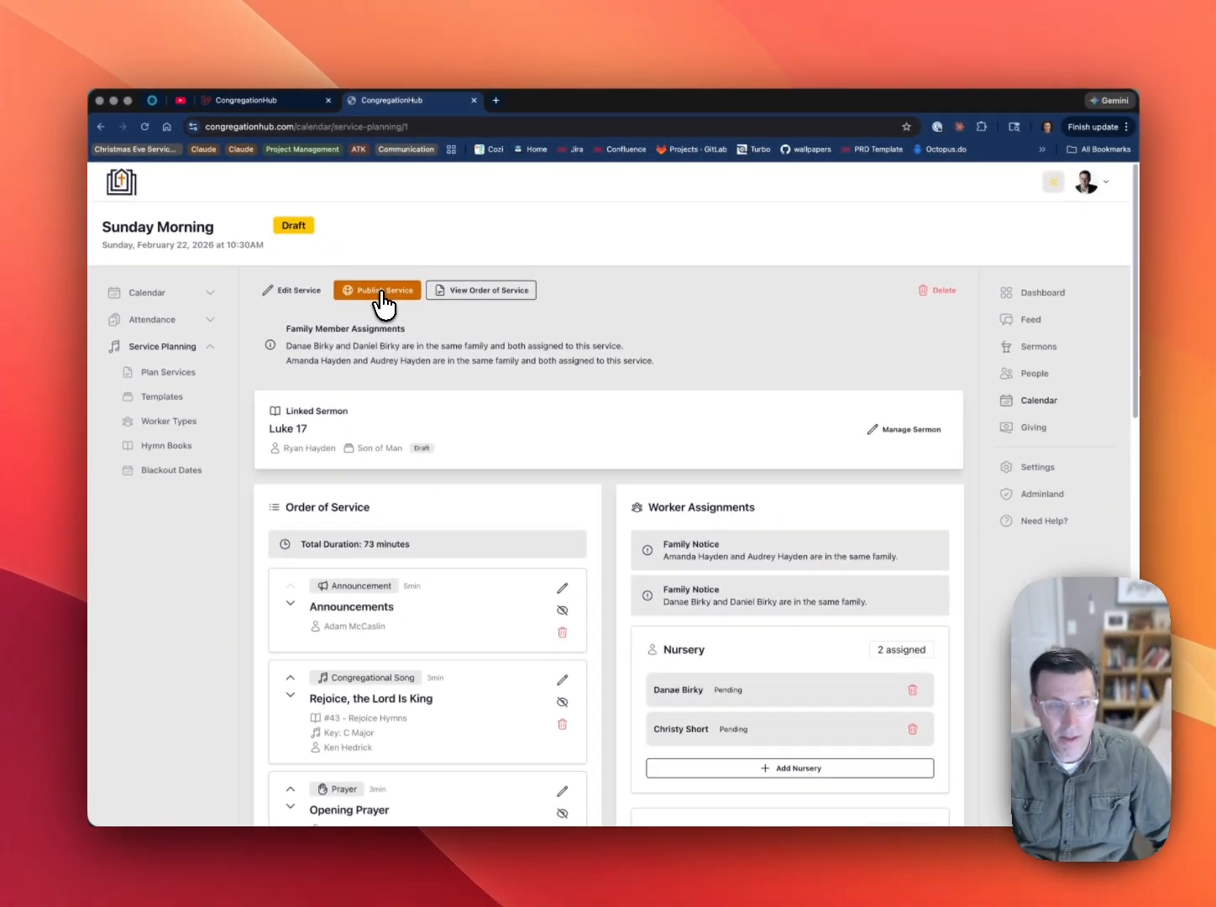
{"action": "scroll", "coordinate": [404, 348], "scroll_direction": "down", "scroll_amount": 15}
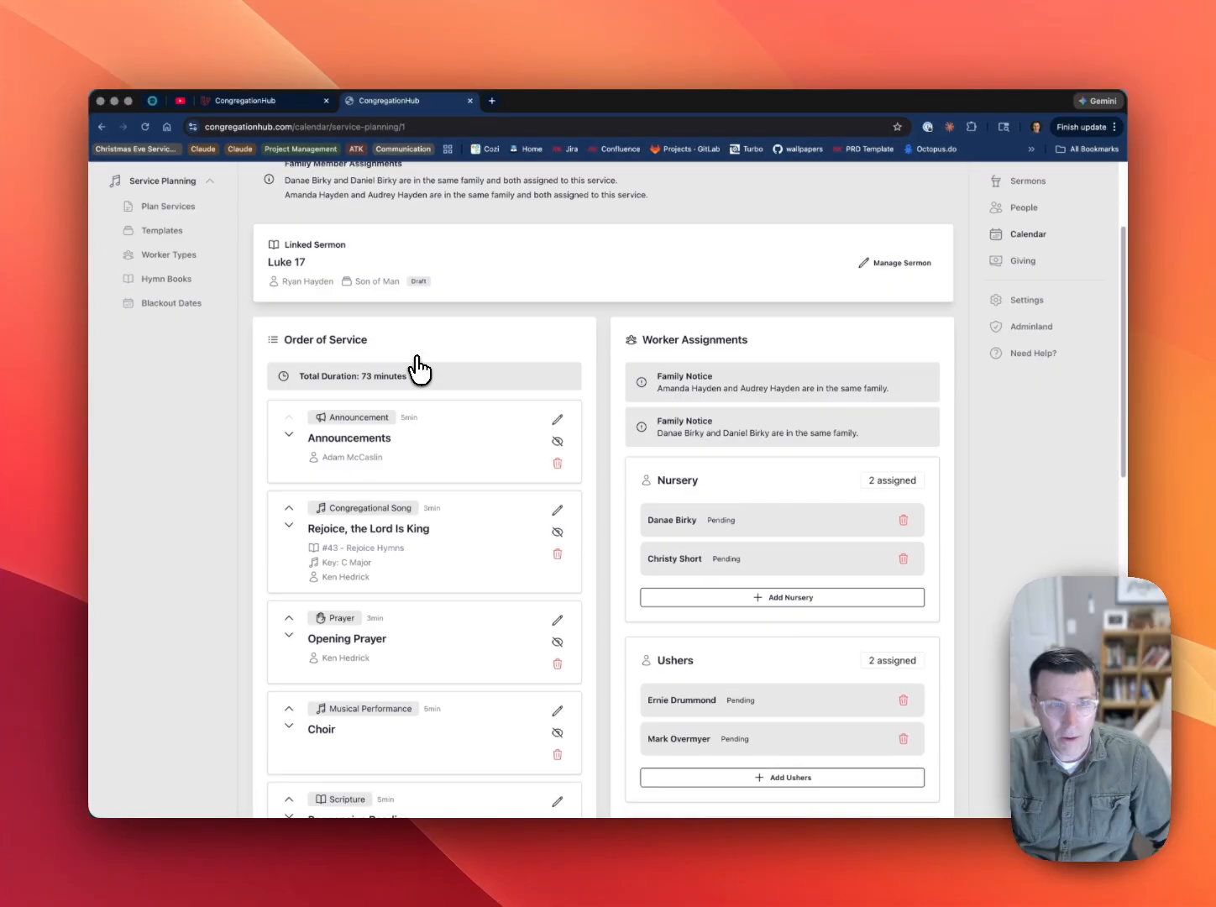
{"action": "scroll", "coordinate": [421, 373], "scroll_direction": "down", "scroll_amount": 4}
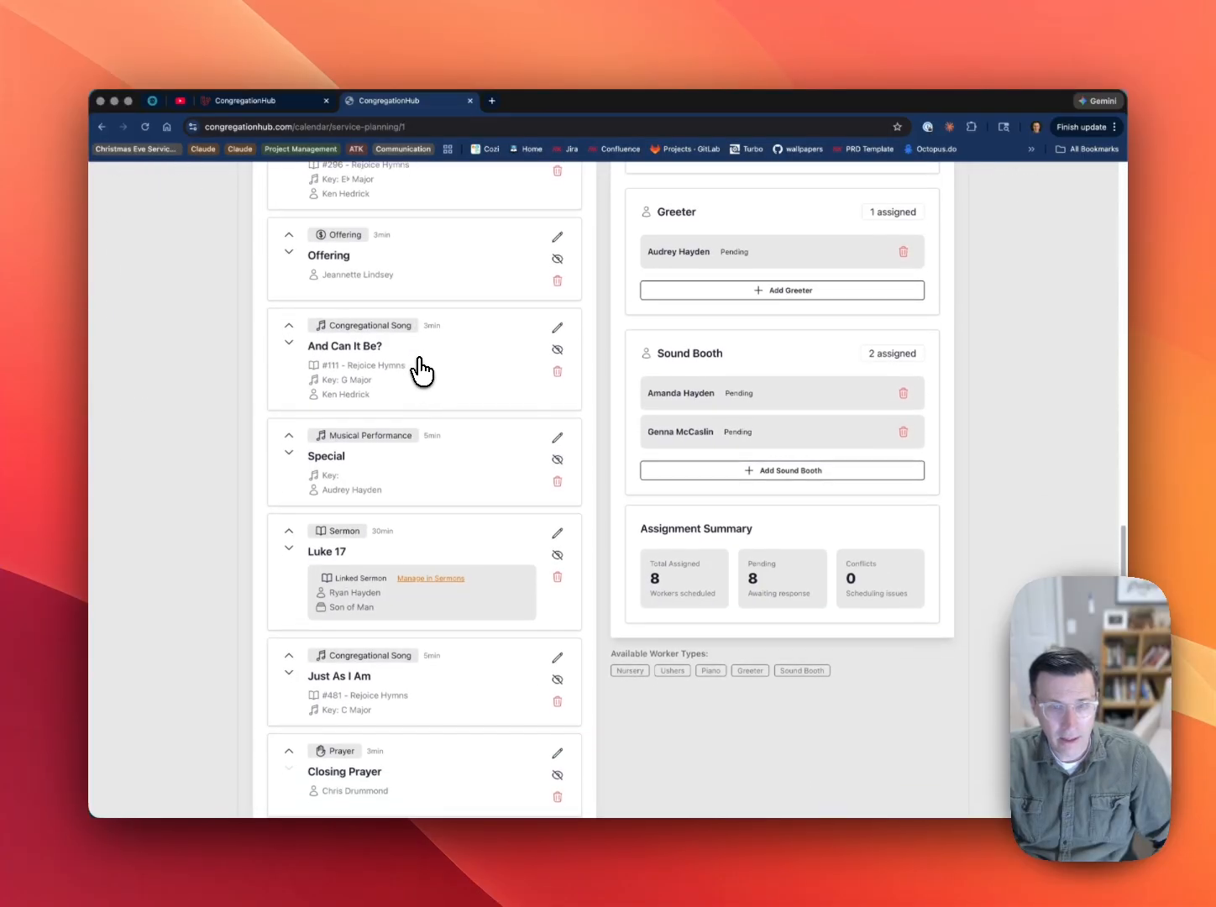
{"action": "scroll", "coordinate": [422, 369], "scroll_direction": "up", "scroll_amount": 20}
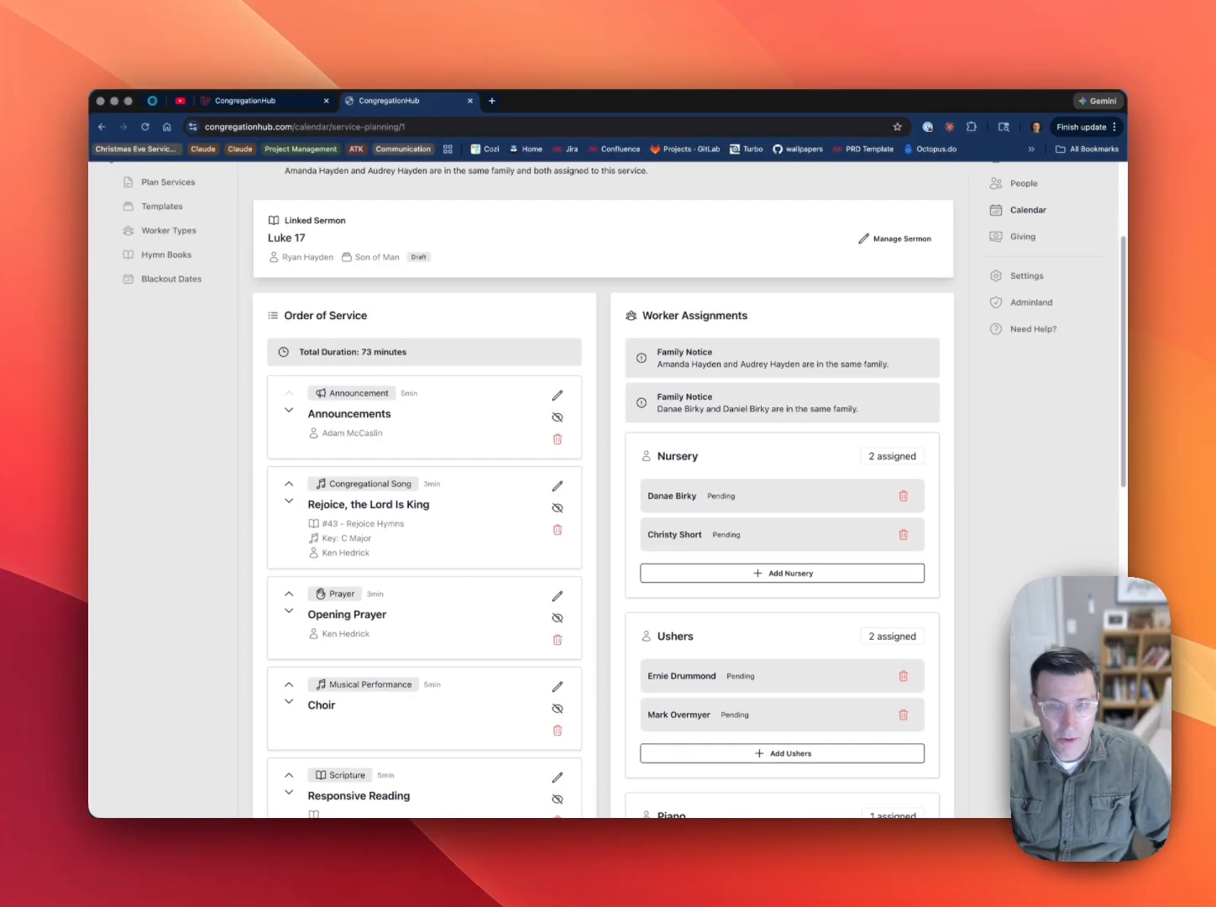